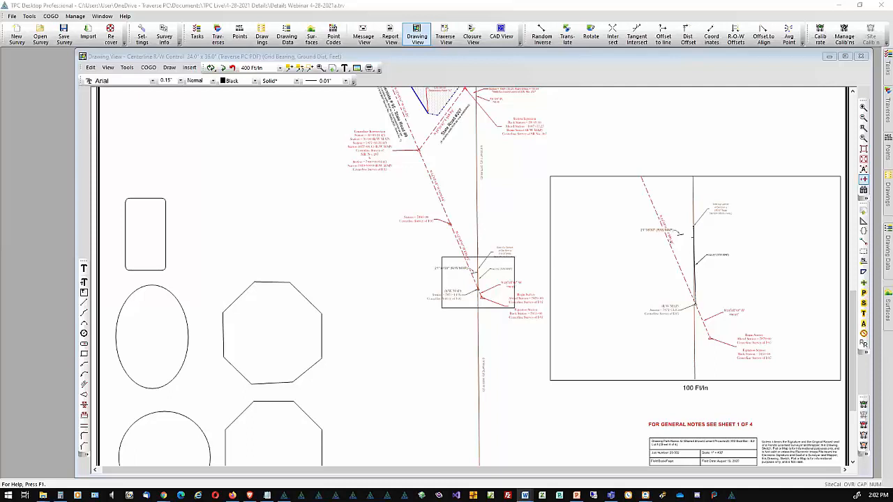
- Switch to the browser's Traverse PC Learning Center page and look over its topics and resources
left_click(813, 10)
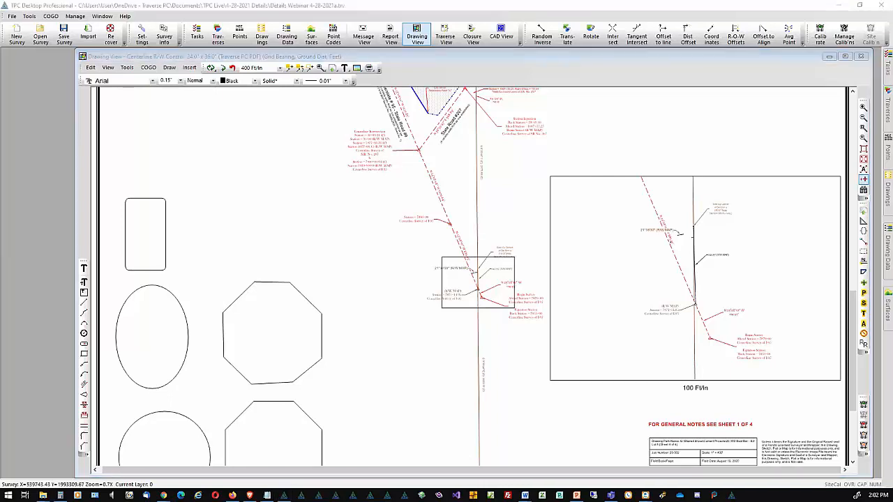
scroll(669, 226, "down", 2)
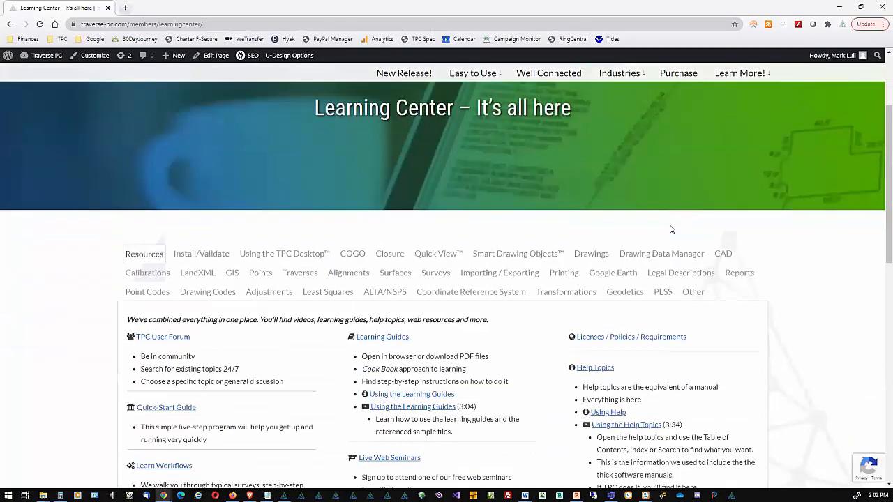
scroll(670, 225, "up", 2)
scroll(683, 221, "down", 1)
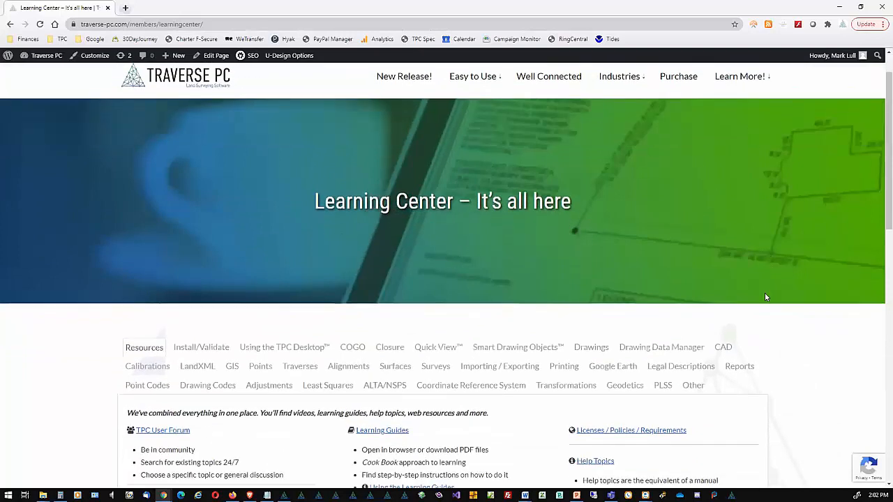
scroll(765, 292, "down", 3)
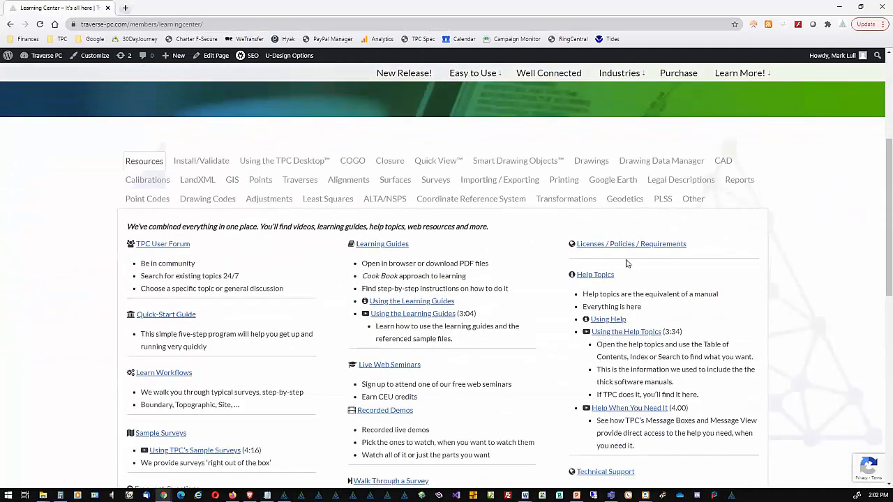
- Open the Drawings Learning Center from the Drawings topic and find the Details entry in its topic list
left_click(592, 163)
scroll(263, 267, "down", 3)
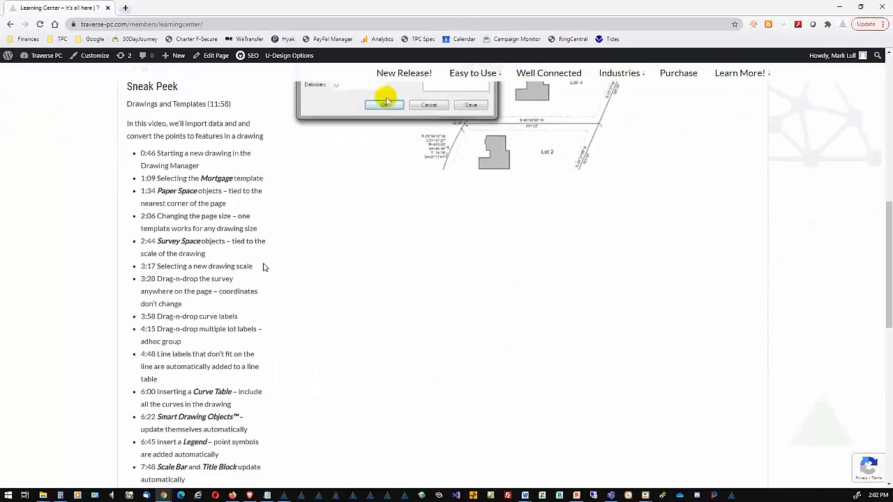
scroll(265, 261, "up", 2)
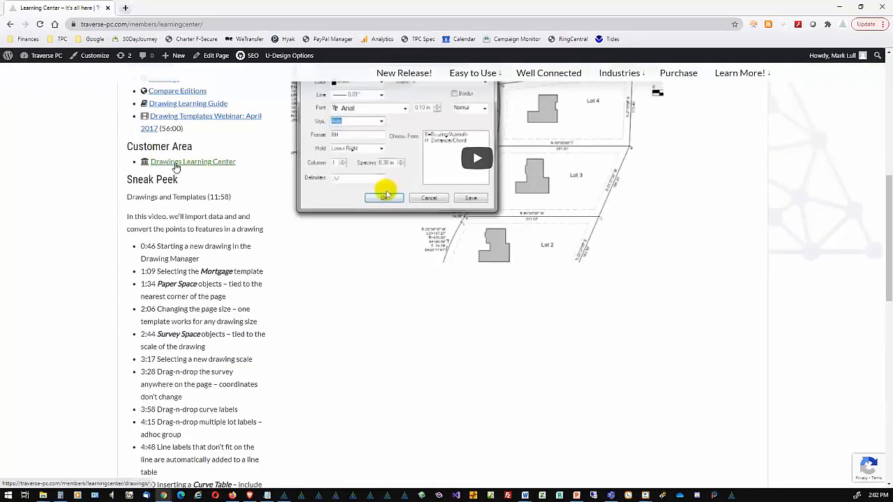
left_click(175, 167)
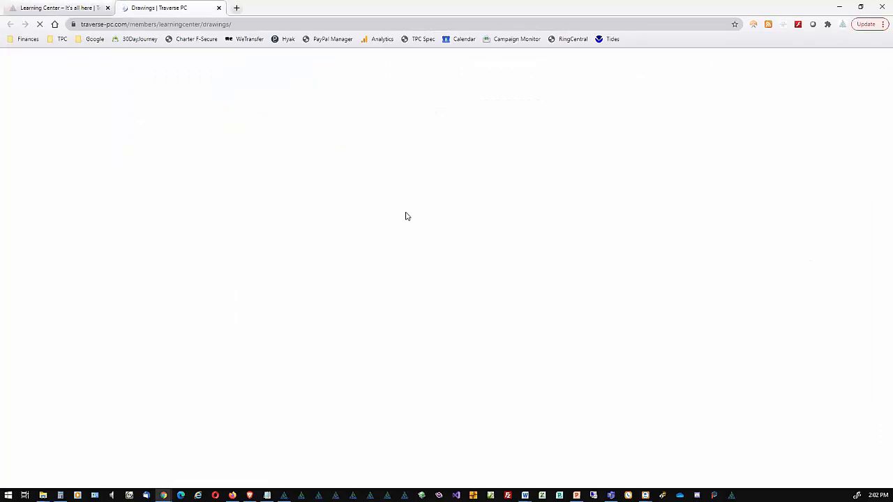
scroll(468, 259, "down", 2)
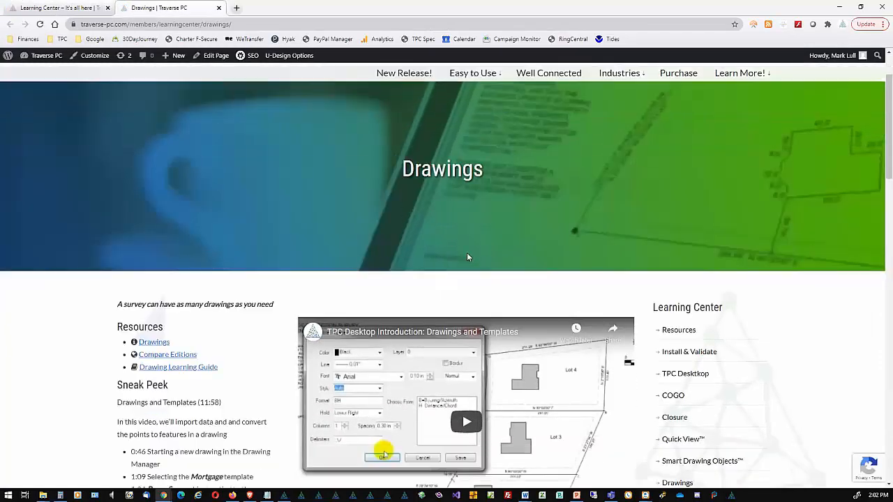
scroll(467, 257, "down", 15)
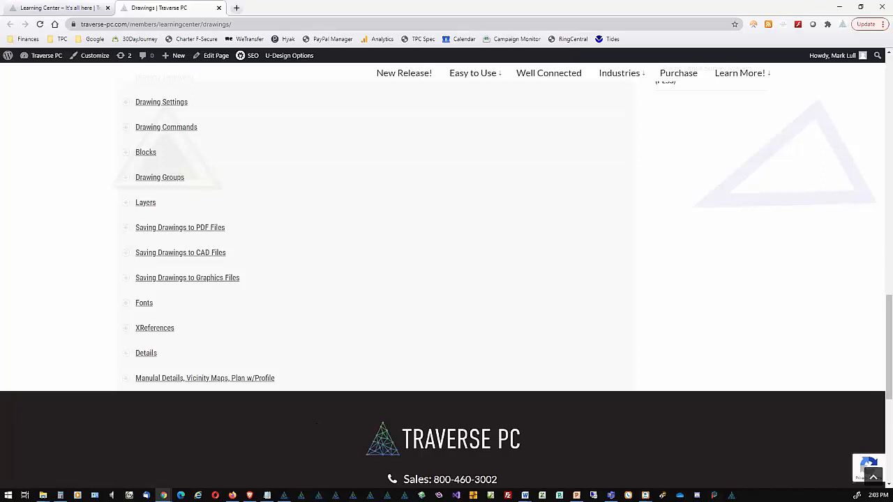
- Switch back to TPC Desktop and delete the existing 100 Ft/In detail group from the drawing
left_click(284, 495)
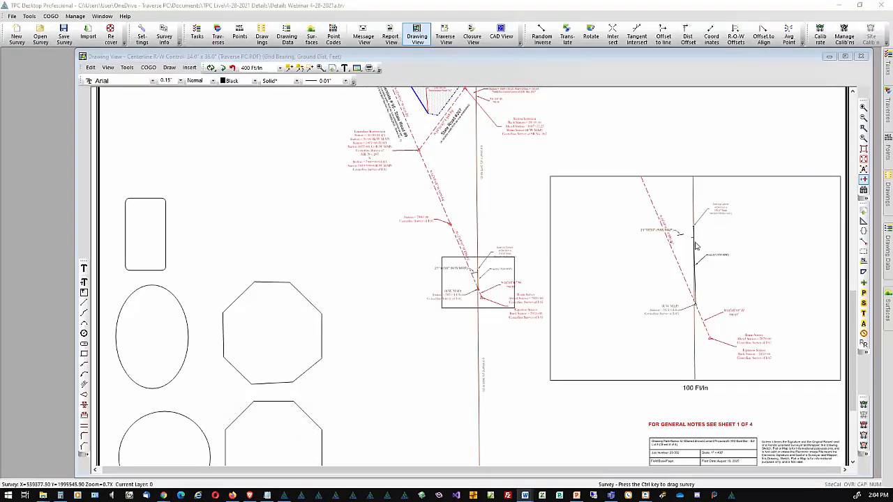
left_click(724, 244)
left_click(695, 242)
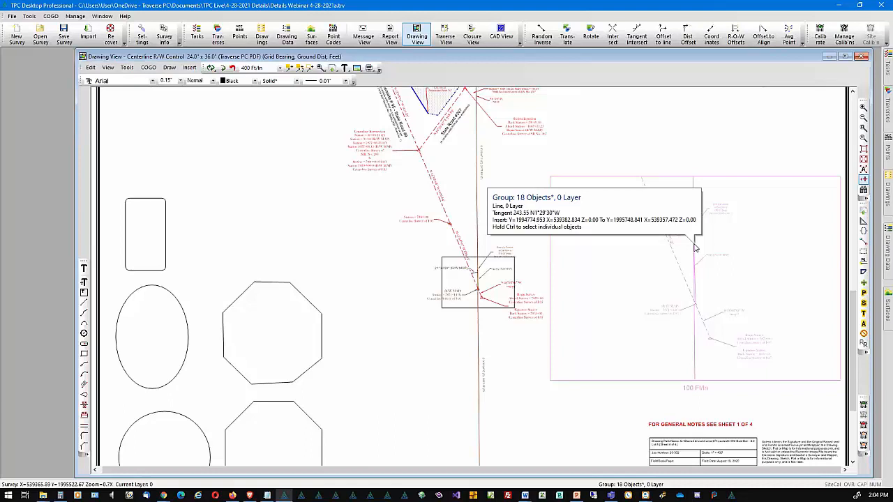
right_click(695, 248)
left_click(708, 252)
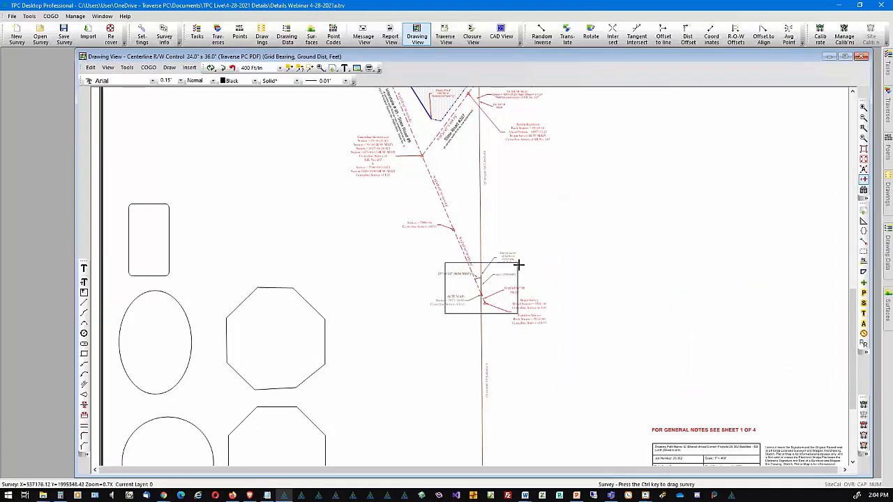
- Move the rectangle away from the survey lines to the open area above the rounded rectangle
mouse_move(516, 266)
left_mouse_down()
mouse_move(257, 202)
mouse_move(164, 145)
mouse_move(190, 129)
mouse_move(199, 135)
left_mouse_up()
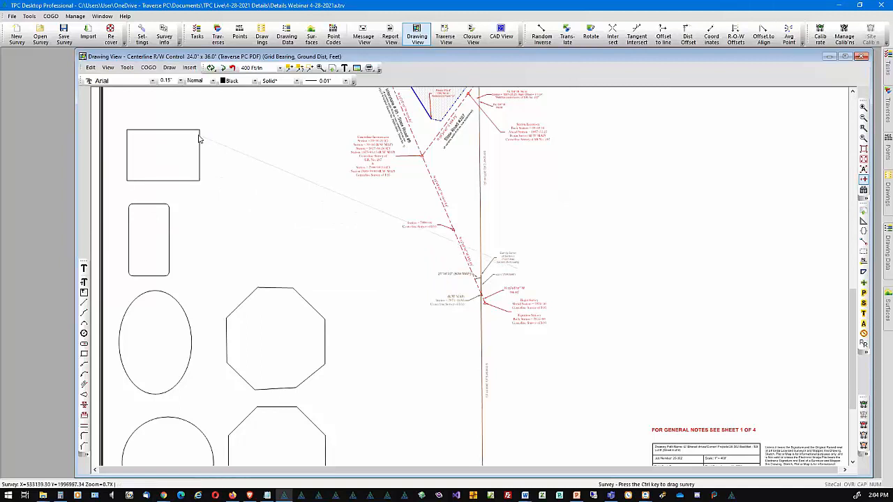
scroll(710, 262, "down", 1)
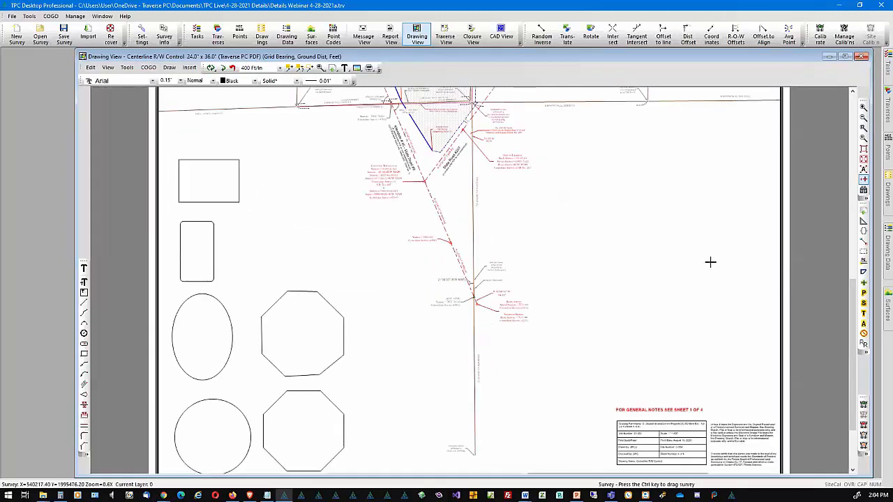
scroll(651, 333, "down", 1)
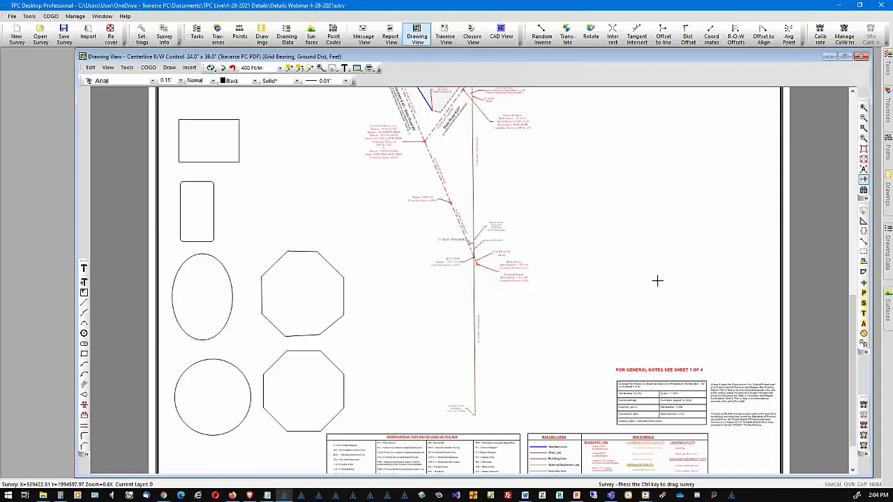
- Move the rectangle with the Move command so it surrounds the line intersection and its labels near the end of the dashed centerline
left_click(229, 144)
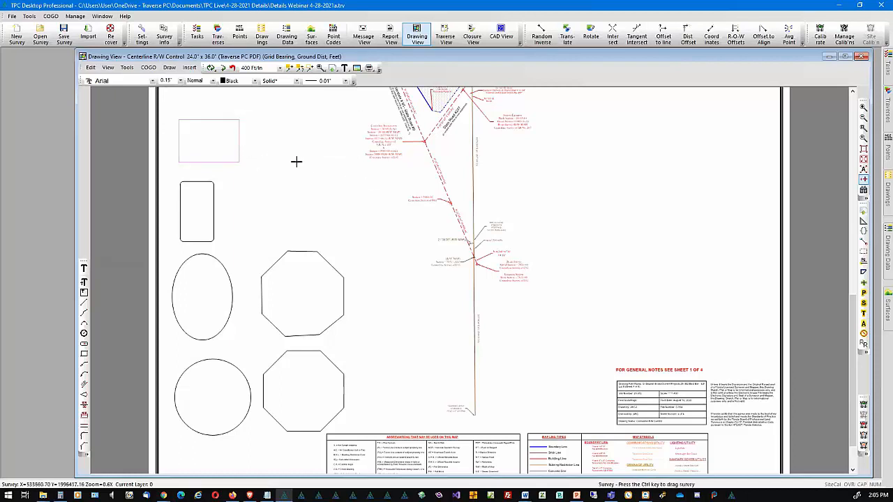
right_click(238, 145)
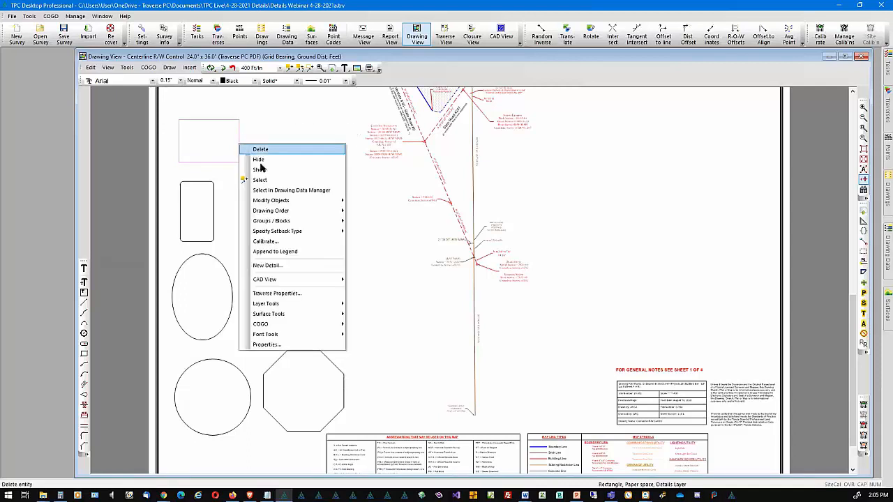
mouse_move(281, 202)
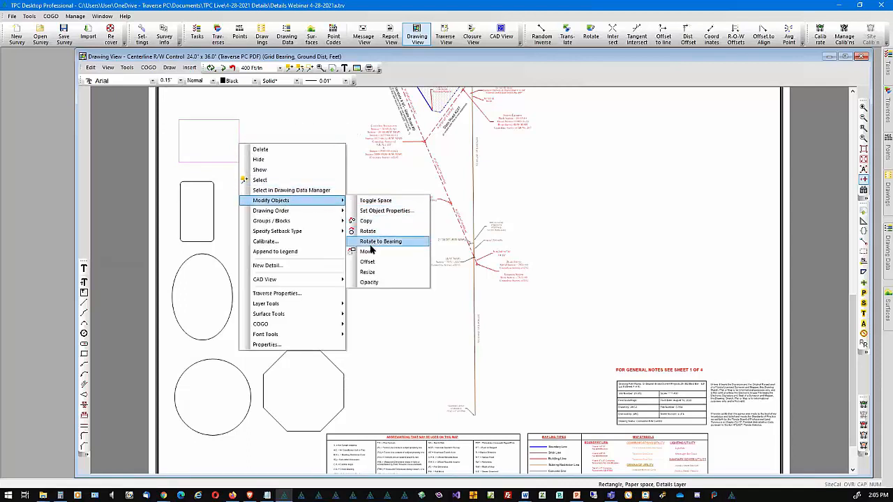
left_click(366, 253)
left_click(200, 141)
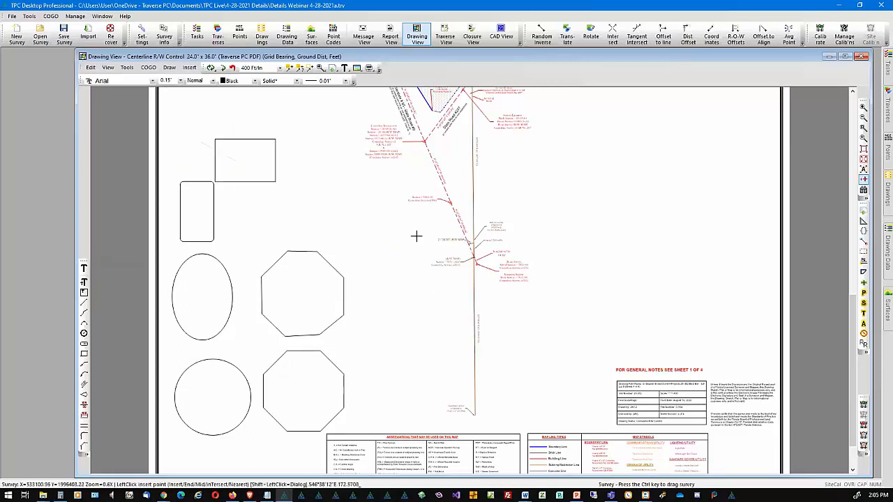
left_click(463, 253)
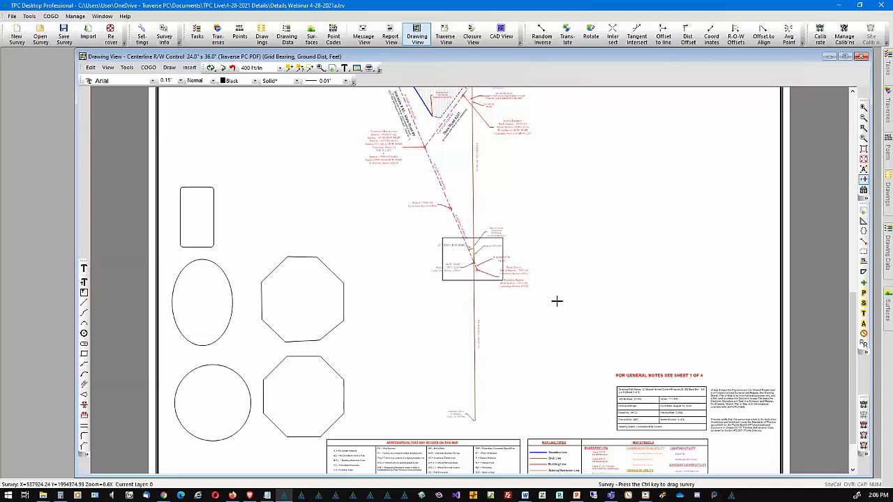
- Create a captioned detail from the rectangle, converting it to Survey Space, at factor 5.00 and scale 80.00, and place it beside the survey lines
right_click(480, 282)
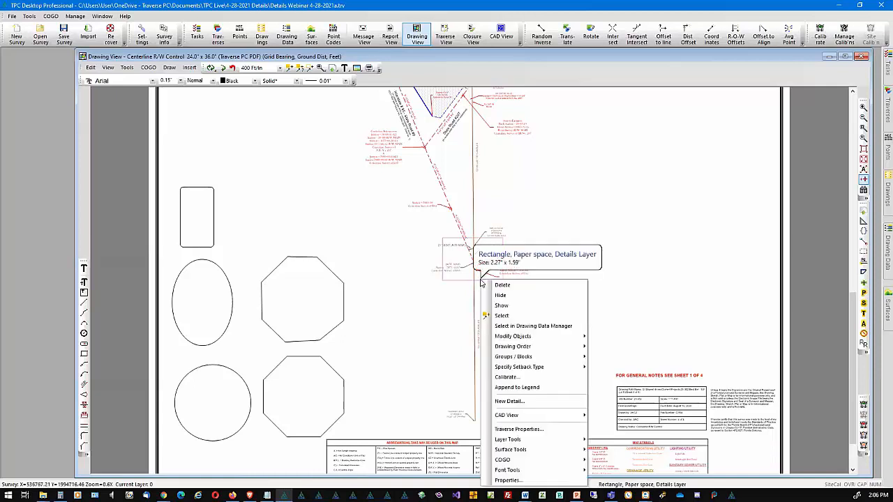
left_click(510, 402)
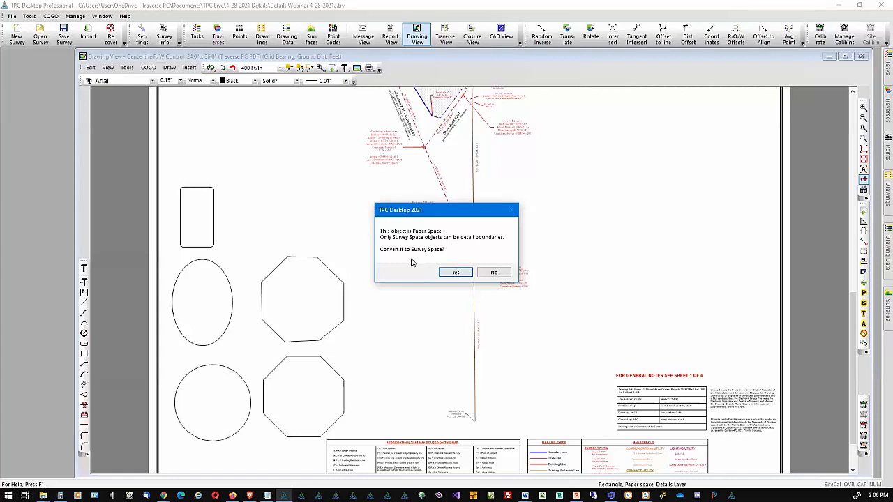
left_click(467, 273)
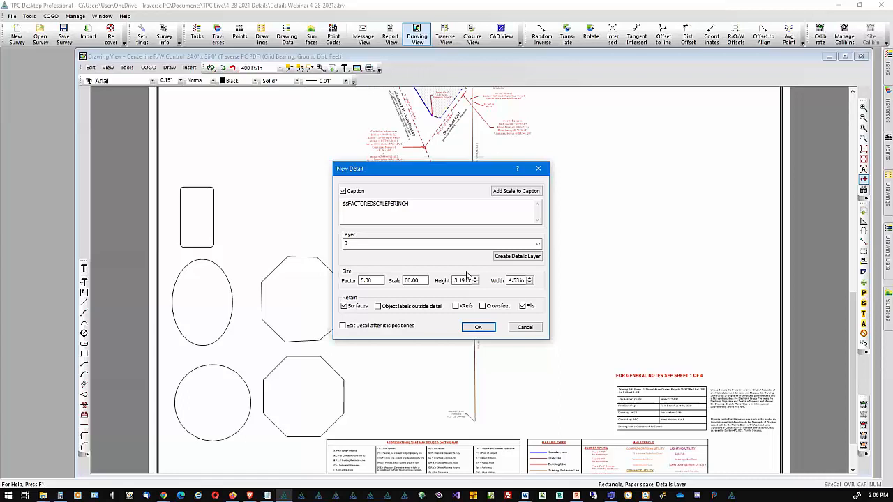
left_click(474, 327)
left_click(615, 241)
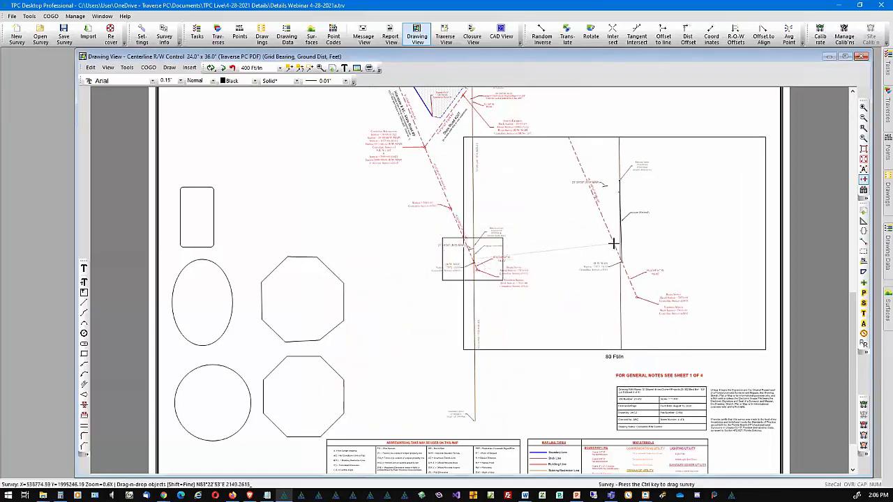
left_click(674, 335)
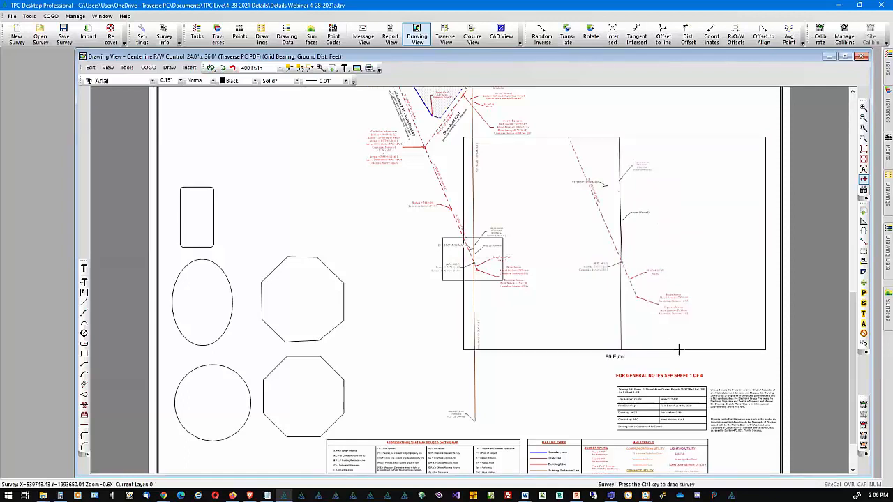
- Delete the 80 Ft/In detail and start a new detail from the rectangle, converting it to Survey Space
right_click(622, 270)
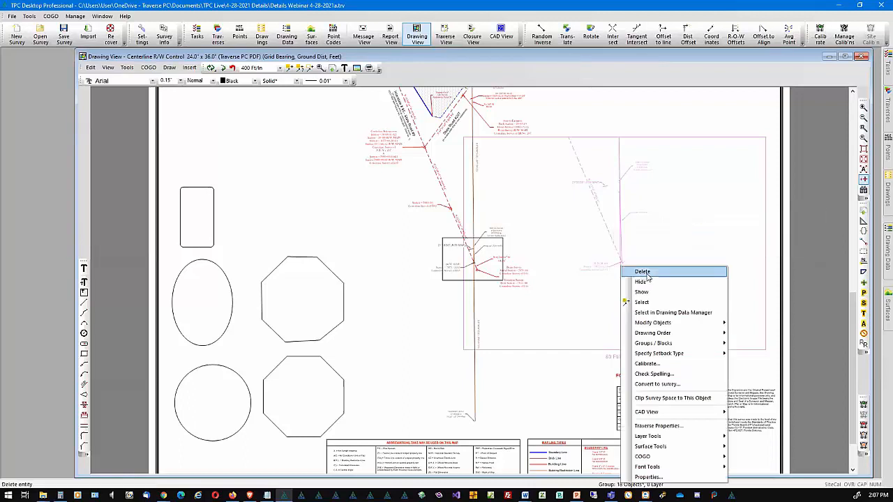
left_click(645, 273)
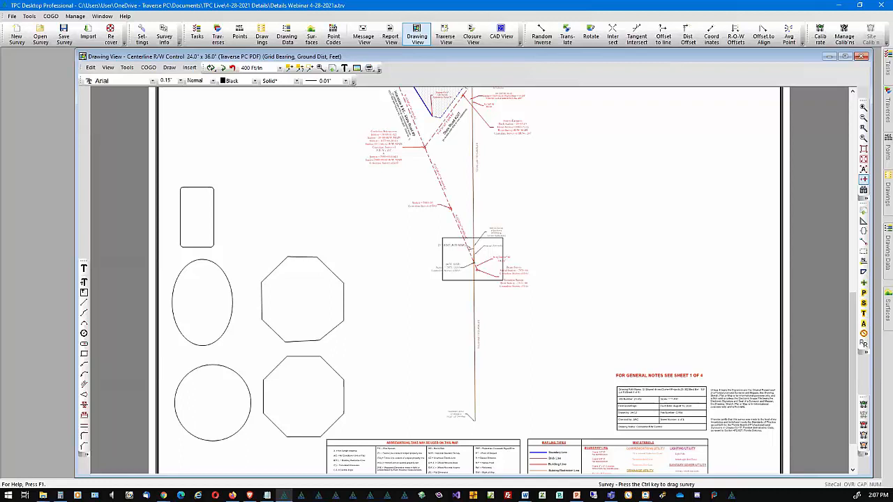
right_click(482, 284)
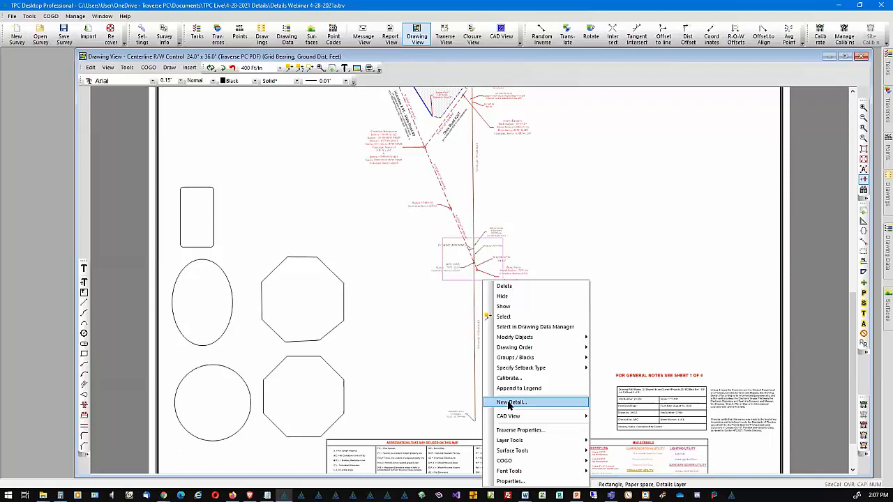
left_click(509, 403)
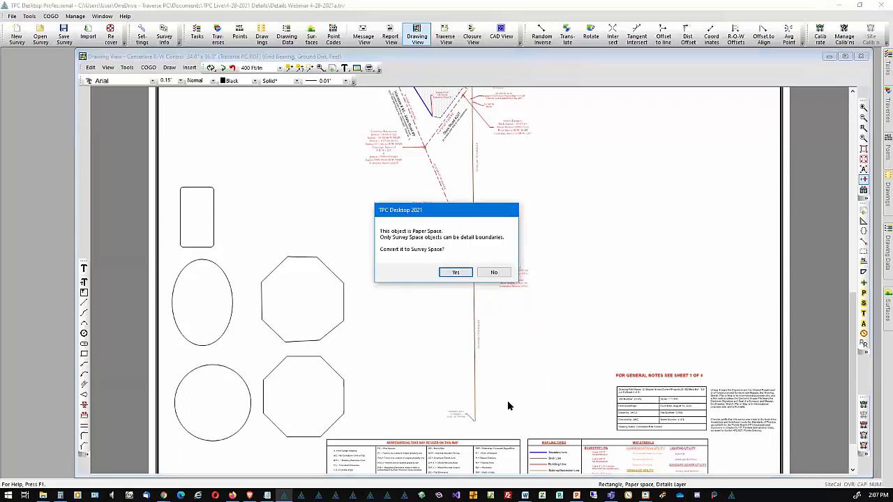
left_click(455, 273)
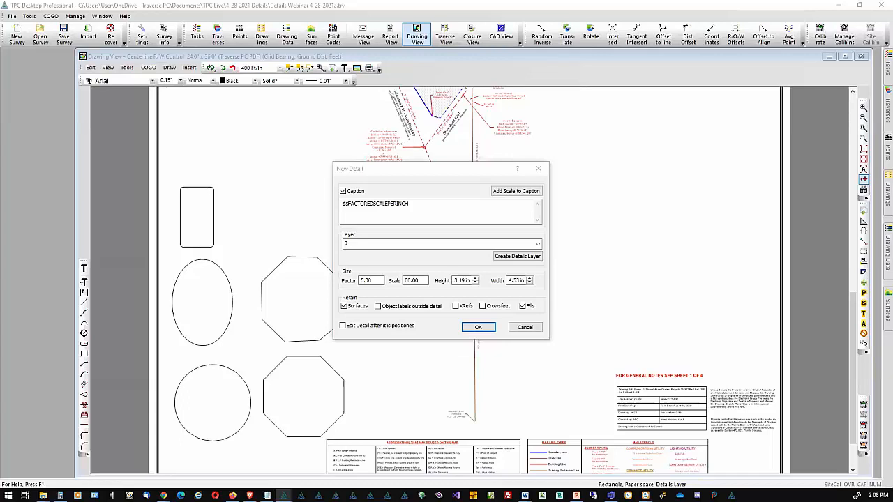
- Read the help topic for the New Detail dialog and return to the dialog
key("F1")
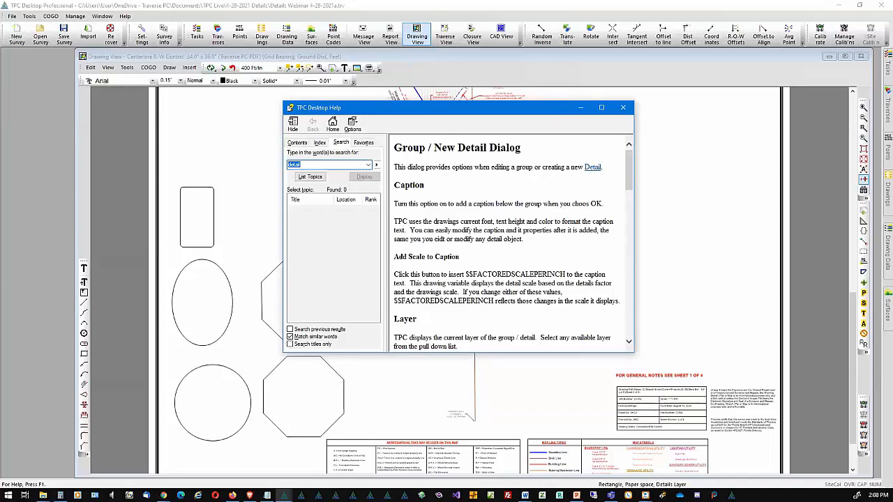
left_click(535, 200)
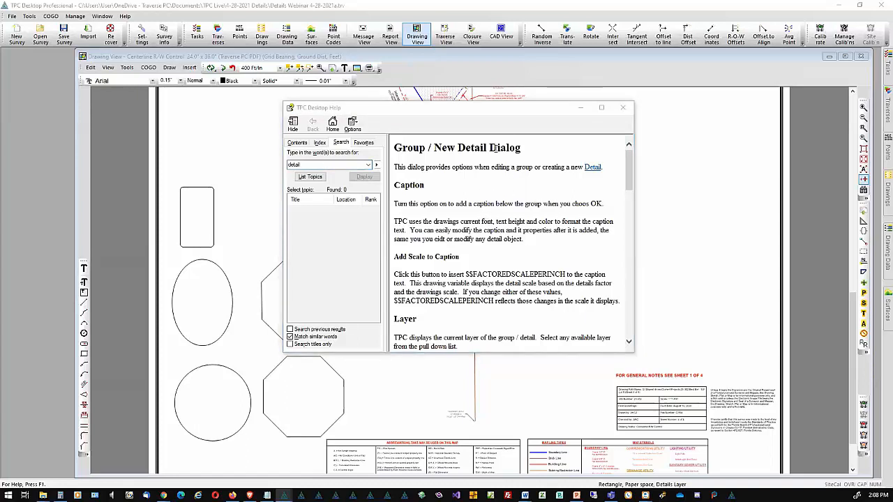
left_click(519, 114)
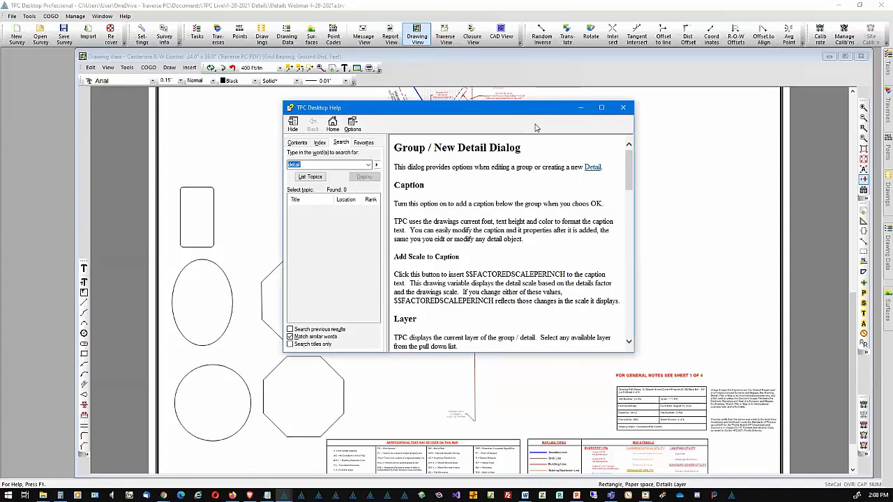
left_click(730, 311)
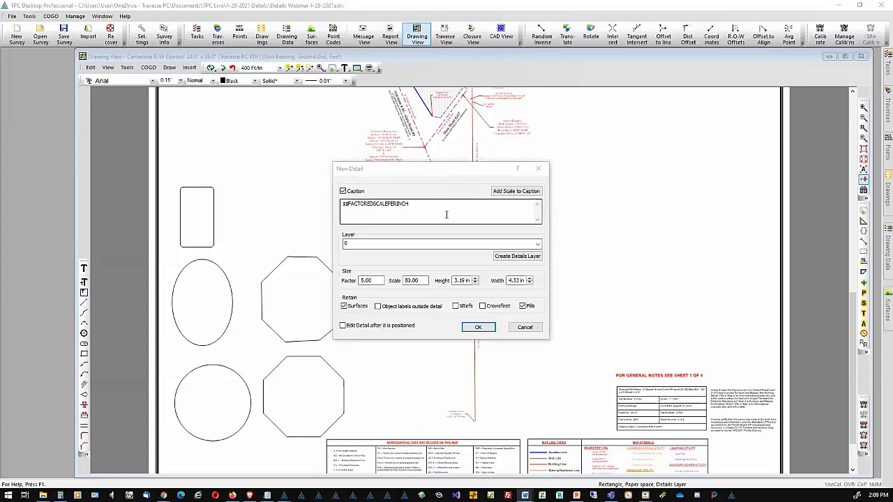
- Turn the caption off and on again, search the help for "variable", and read the Using Variables topic
left_click(343, 192)
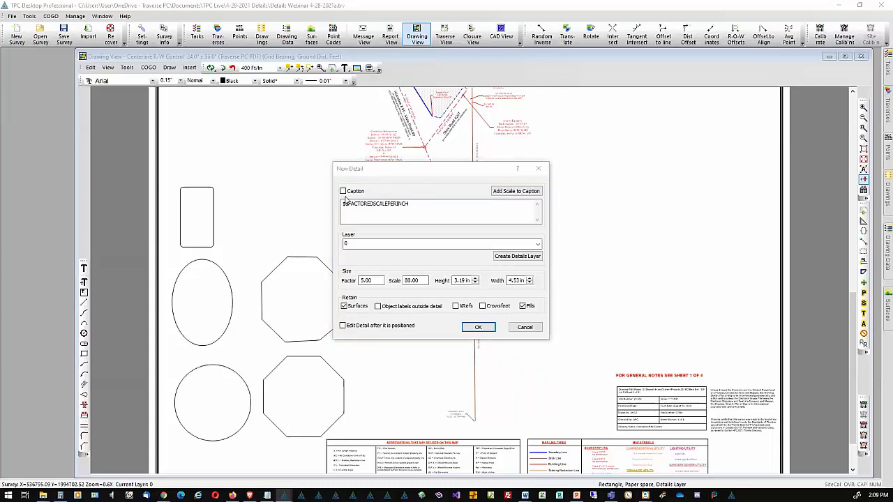
left_click(343, 193)
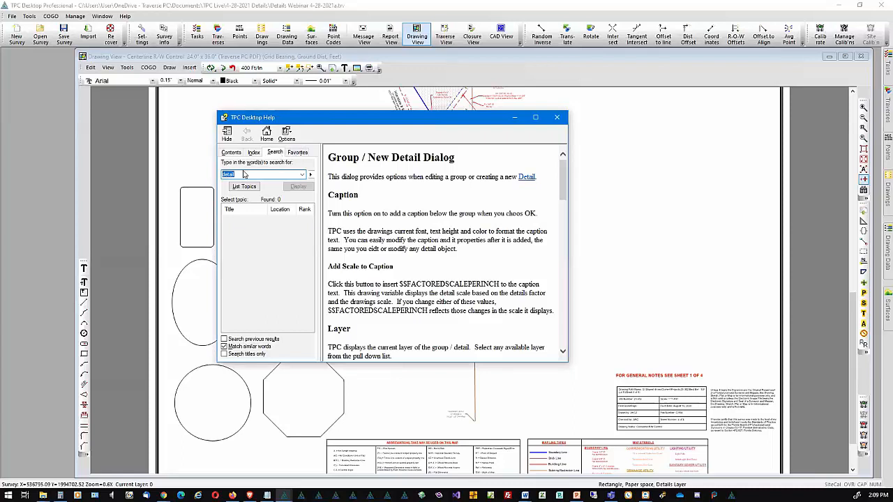
type("var")
key("Return")
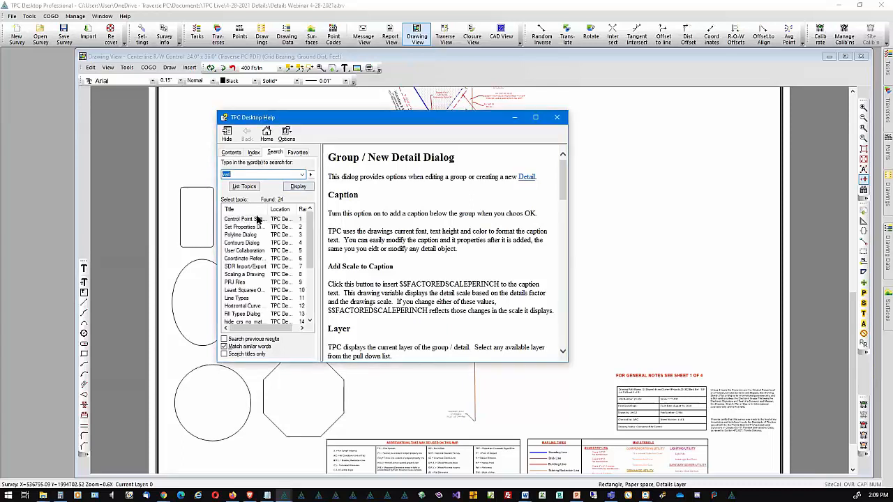
type("variable")
key("Return")
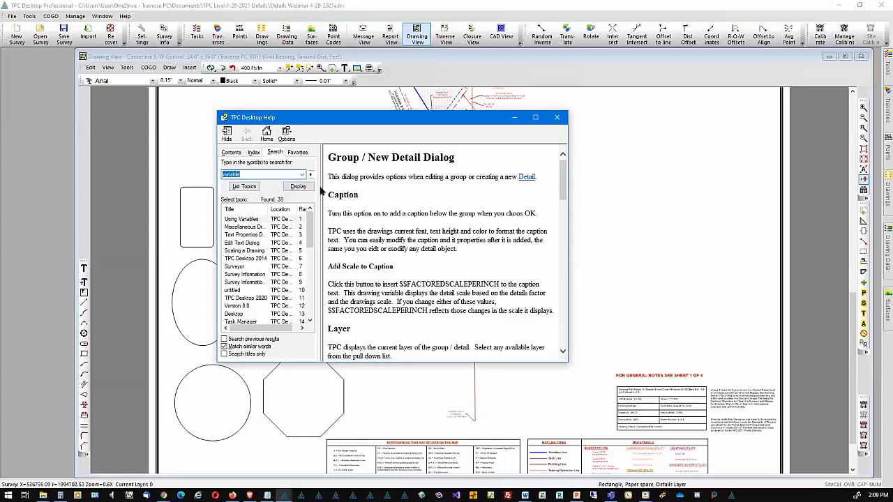
double_click(243, 220)
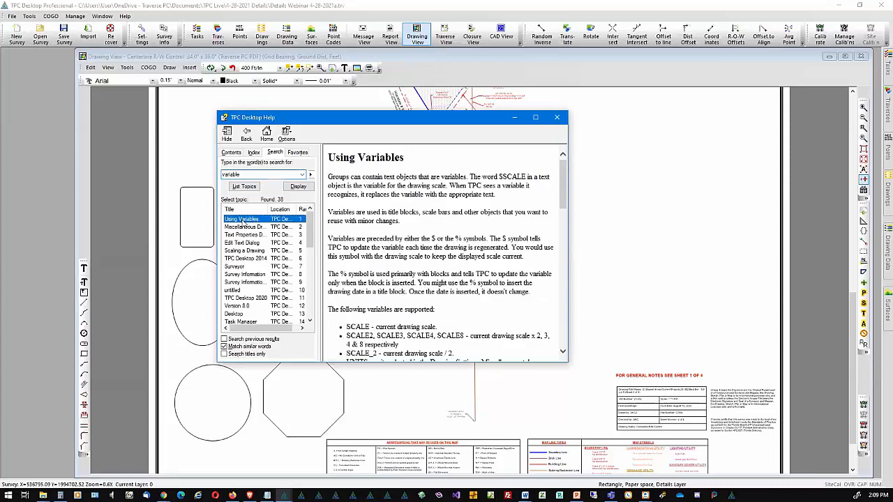
scroll(411, 233, "down", 5)
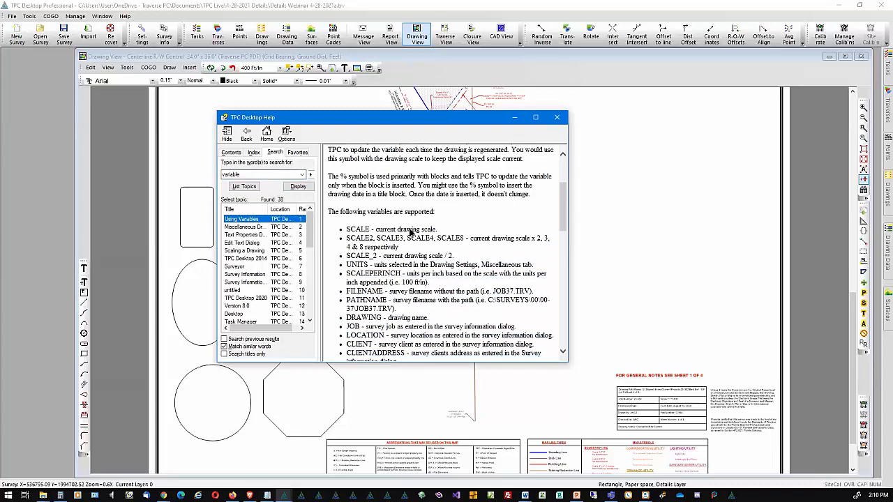
scroll(409, 232, "down", 1)
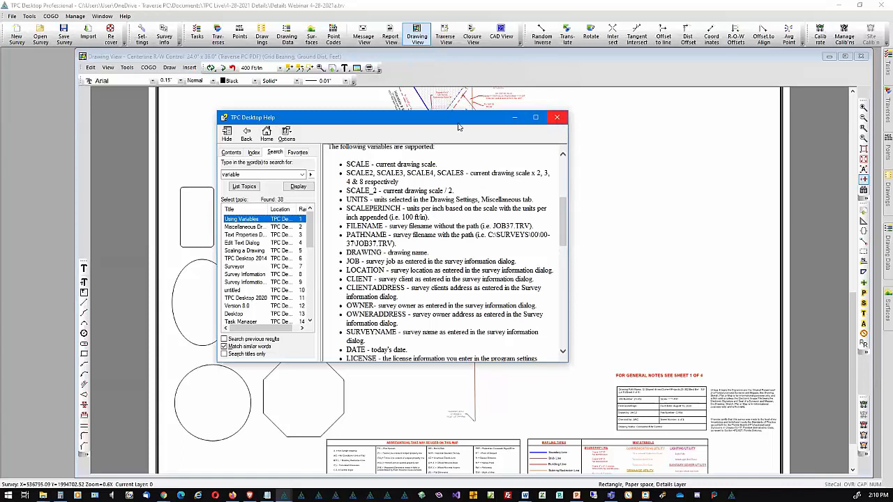
left_click(557, 117)
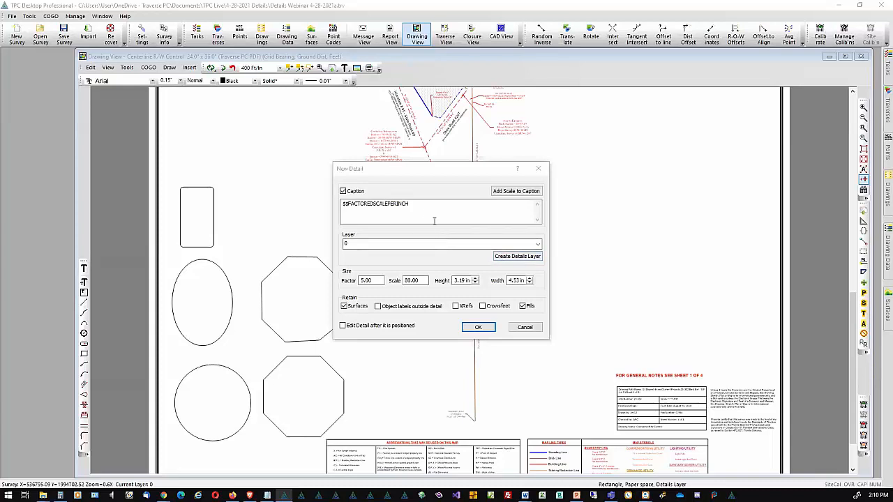
- Clear the caption, enter placeholder text, add the scale variable beneath it, and delete the placeholder text
left_click(416, 204)
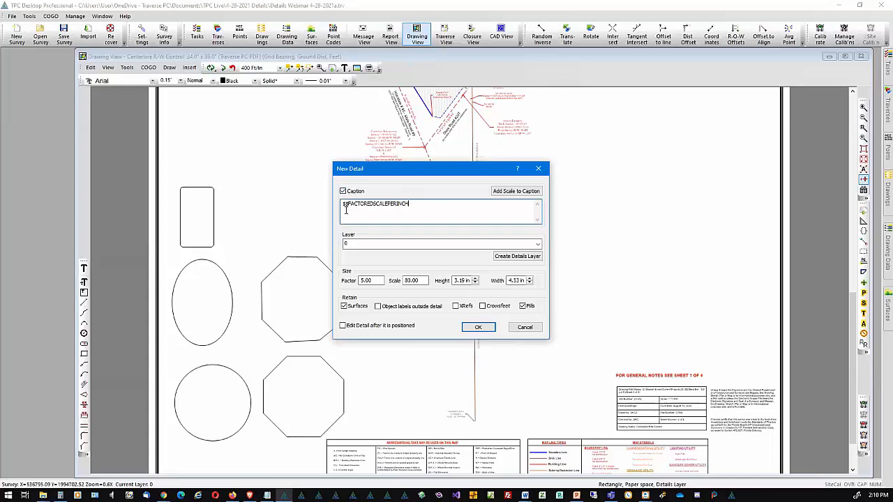
left_click_drag(434, 210, 331, 210)
key("BackSpace")
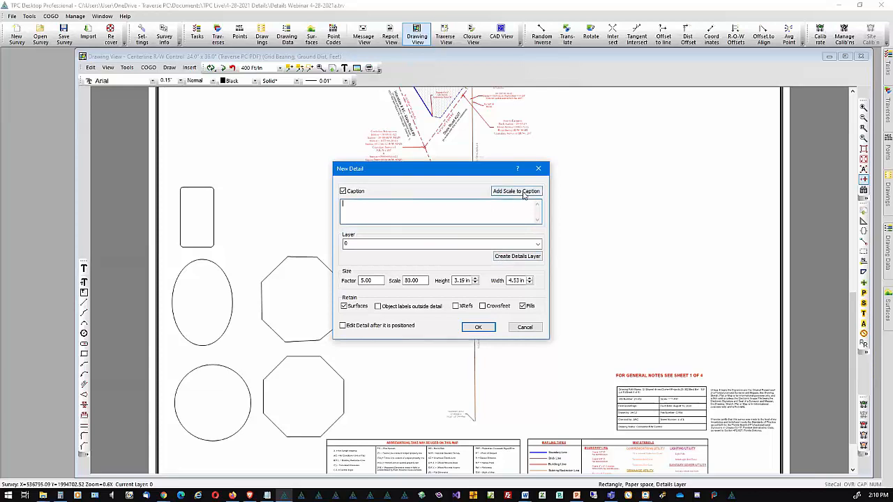
type("alkdsjf;lajdf")
left_click(530, 192)
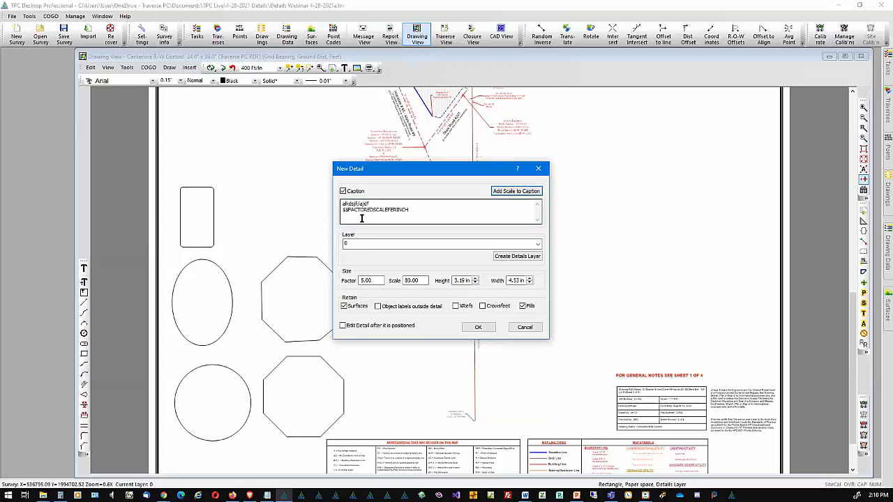
left_click_drag(370, 204, 297, 201)
key("Delete")
key("Delete")
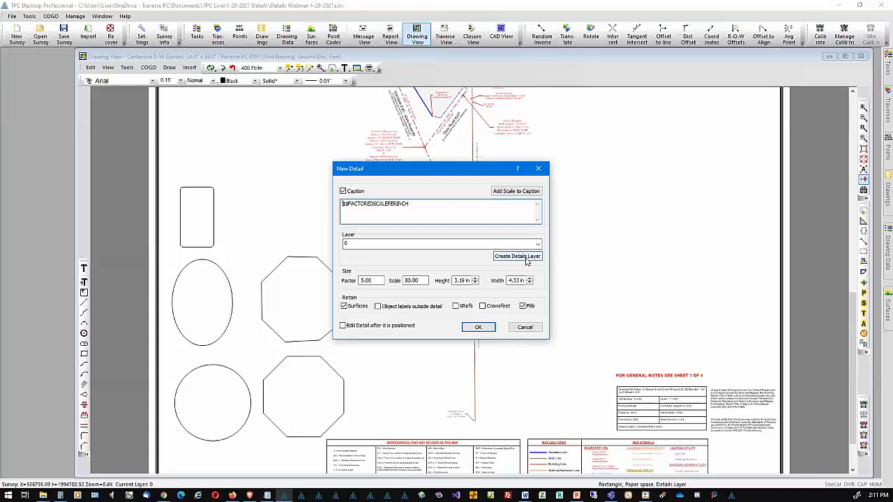
- Create a Details layer for the new detail and set the size factor to 2
left_click(520, 257)
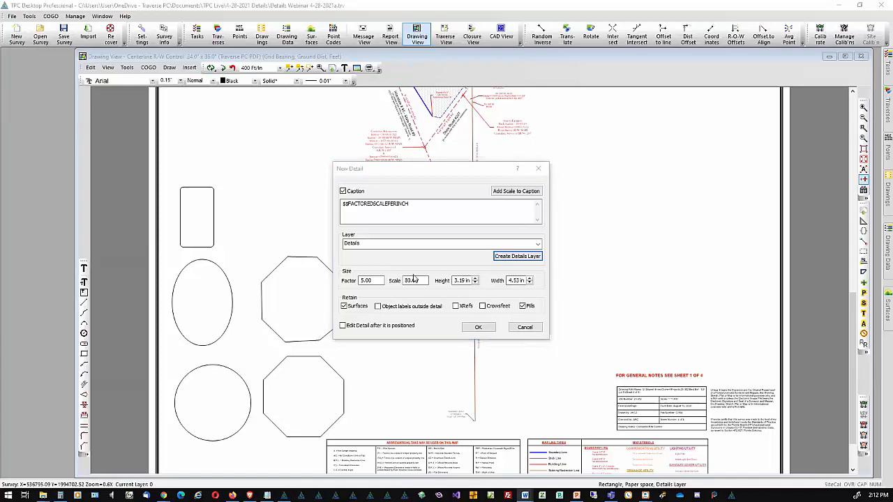
left_click(373, 280)
double_click(369, 280)
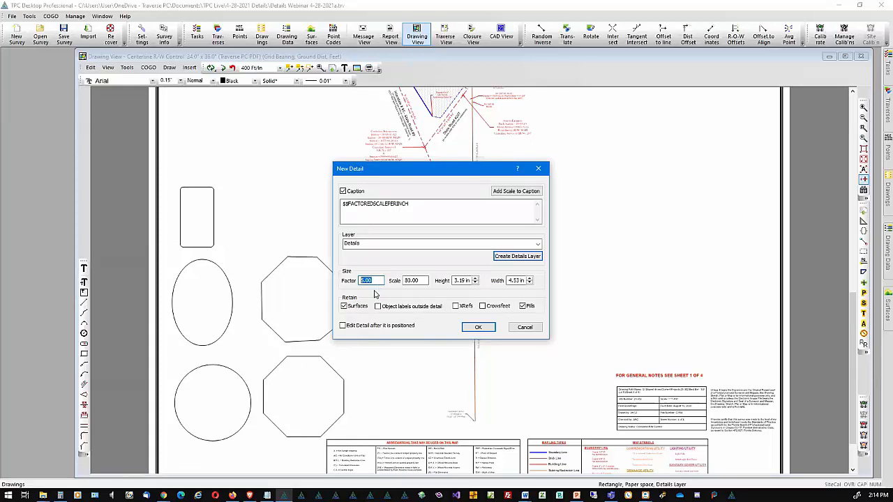
type("2")
key("Tab")
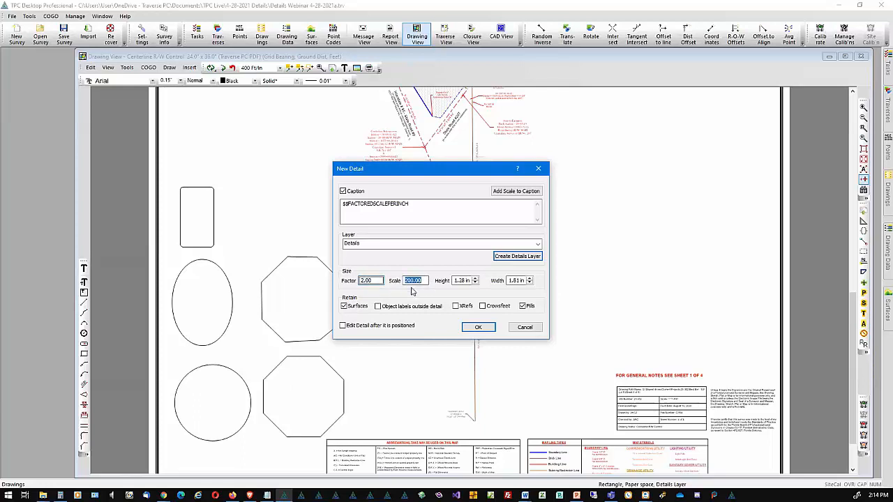
- Set the new detail's scale to 150
left_click(424, 280)
double_click(407, 280)
type("150")
key("Tab")
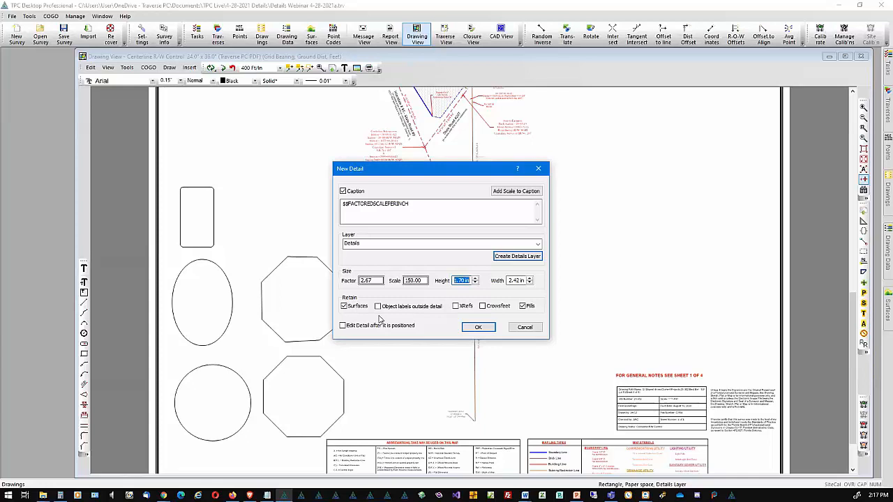
- Exclude surfaces, retain object labels outside the detail, and place the detail to the right of the survey lines above the general notes
left_click(343, 306)
left_click_drag(442, 175, 652, 176)
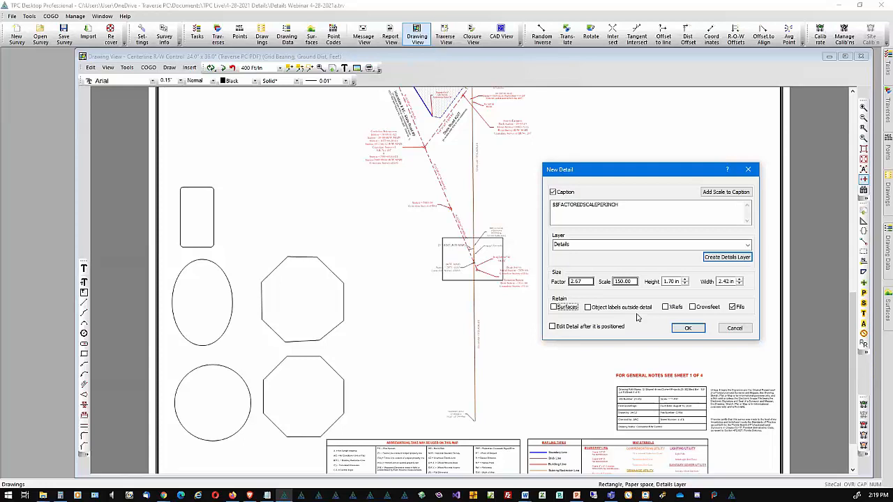
left_click(591, 308)
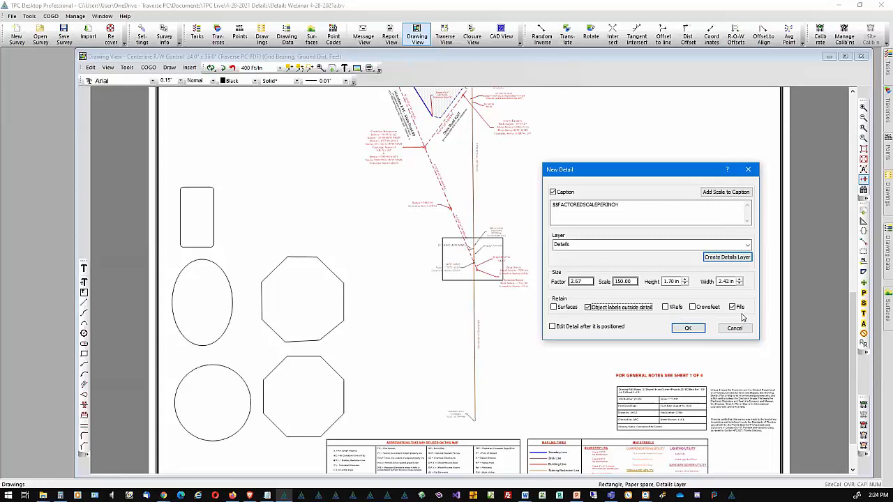
left_click(686, 329)
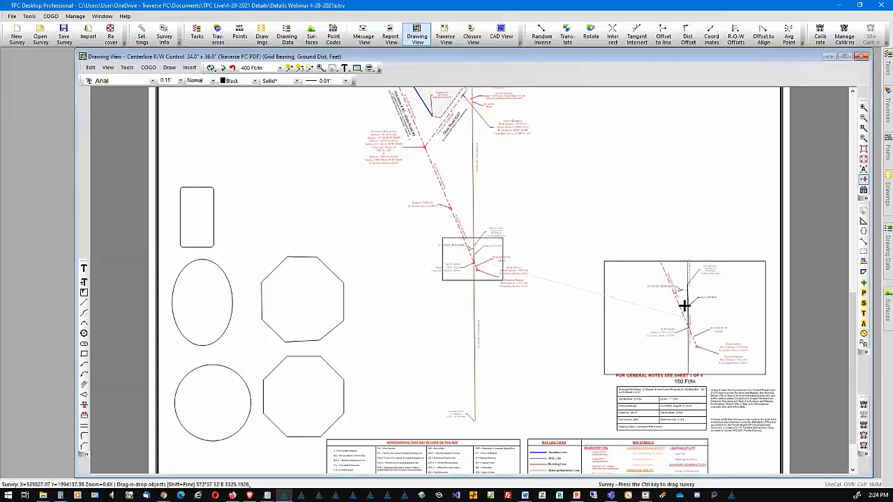
left_click(651, 255)
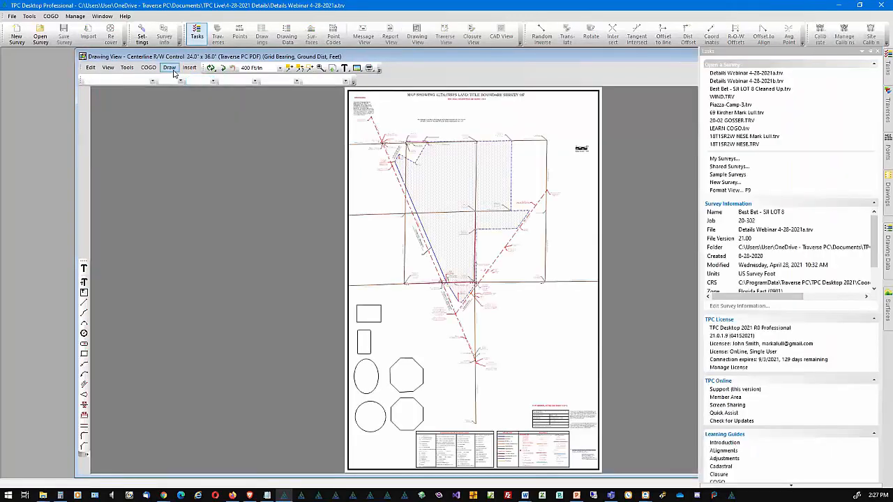
- Look over the available drawing commands, and switch the drawing to paper space and back to survey space
left_click(169, 67)
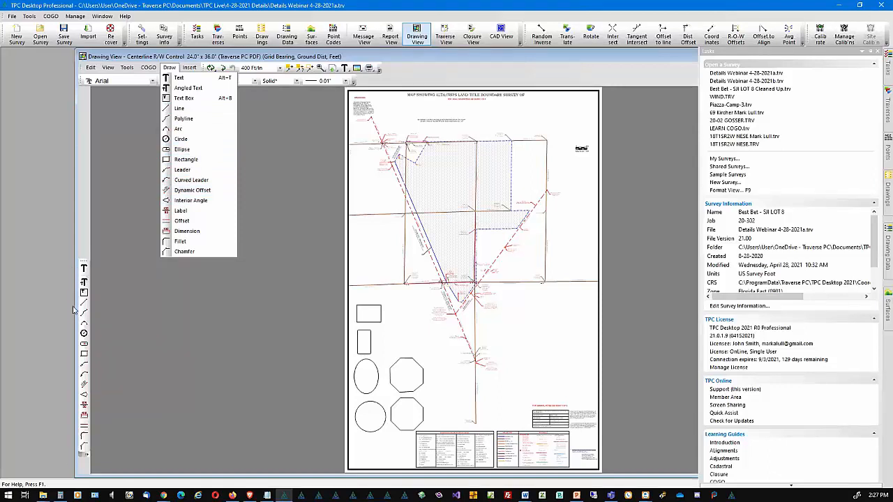
left_click(269, 194)
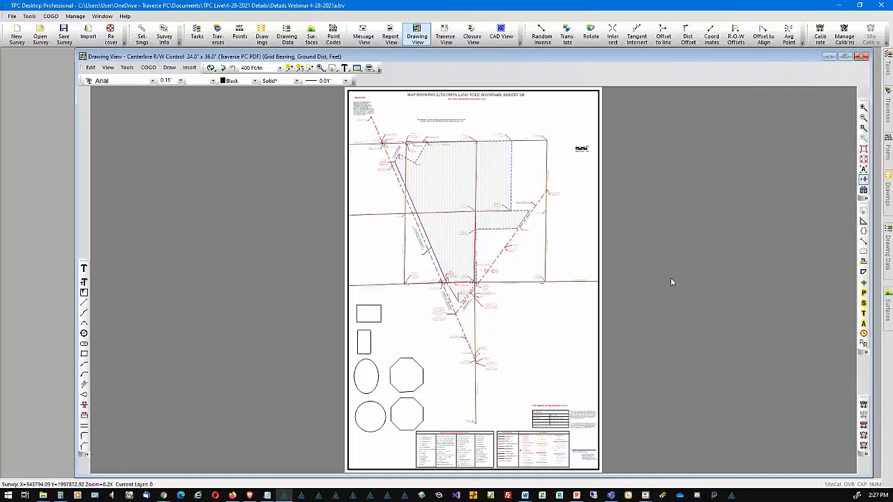
left_click(864, 215)
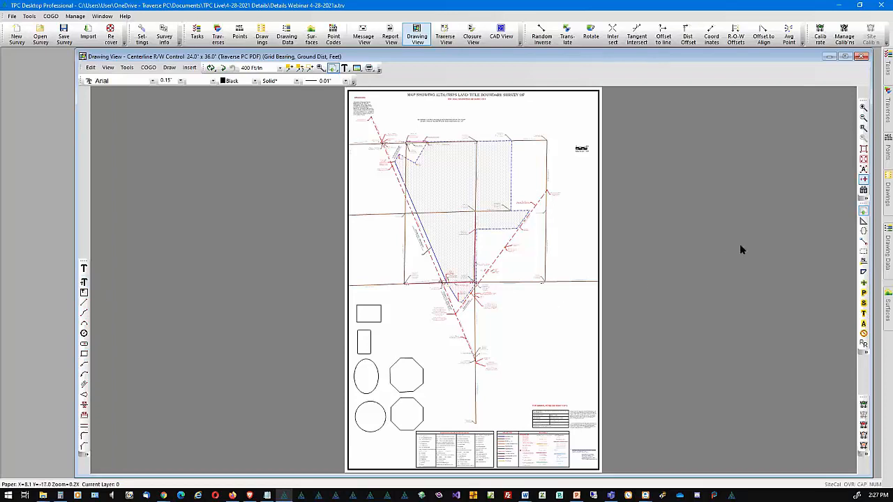
left_click(859, 214)
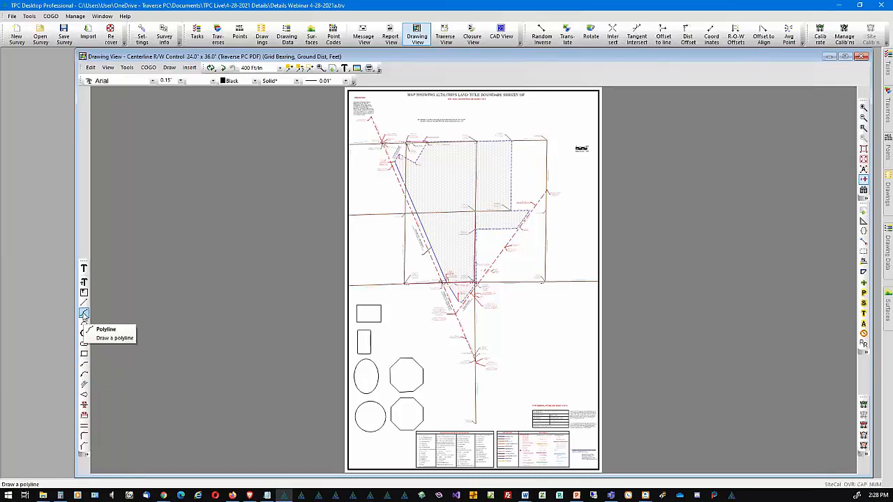
- Inspect the square-cornered rectangle's properties, including its radius, try it with Paper Space off, and discard the change
right_click(380, 319)
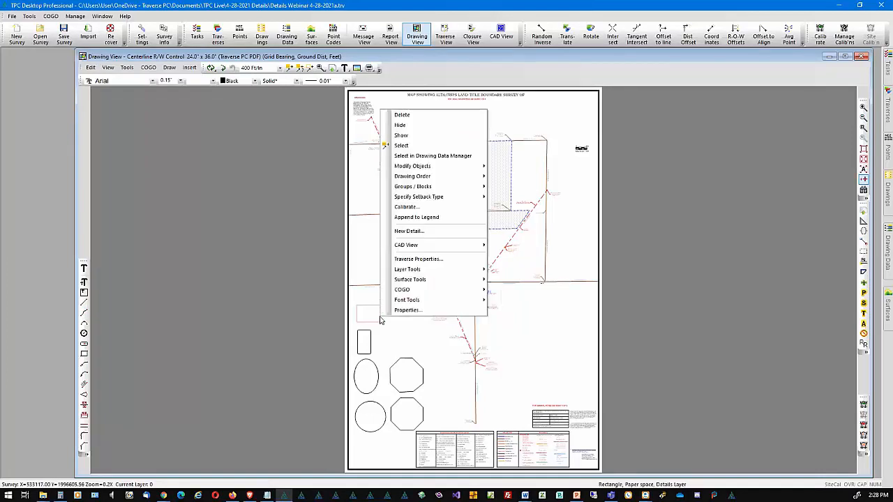
left_click(405, 310)
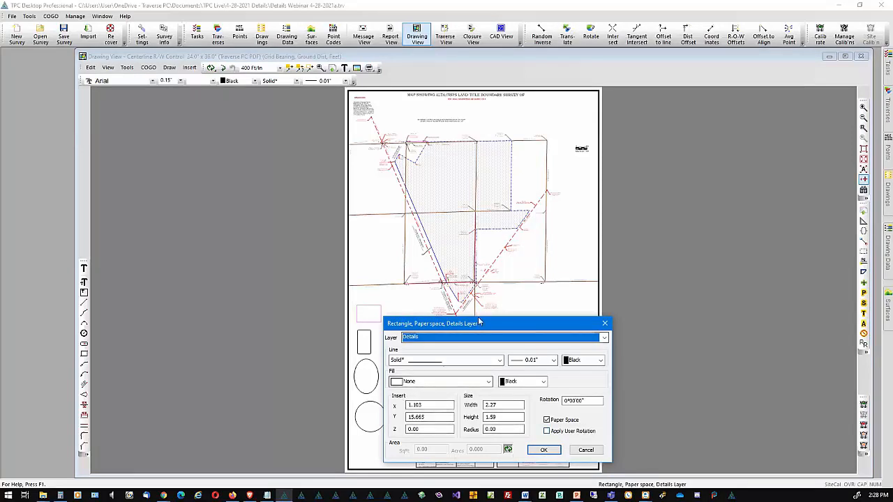
left_click_drag(485, 323, 424, 223)
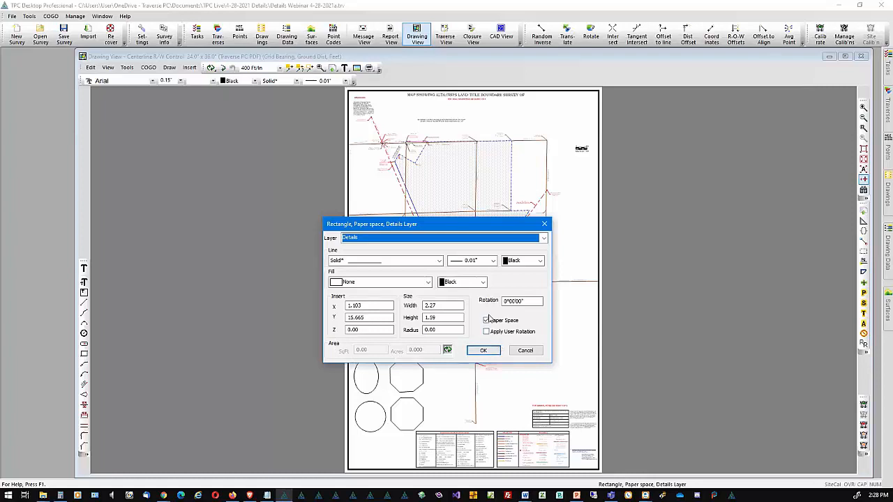
left_click(439, 329)
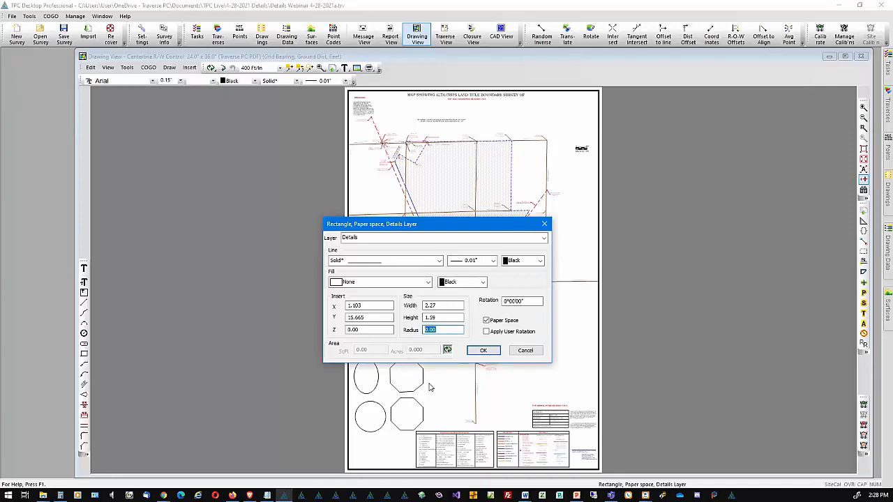
left_click(486, 321)
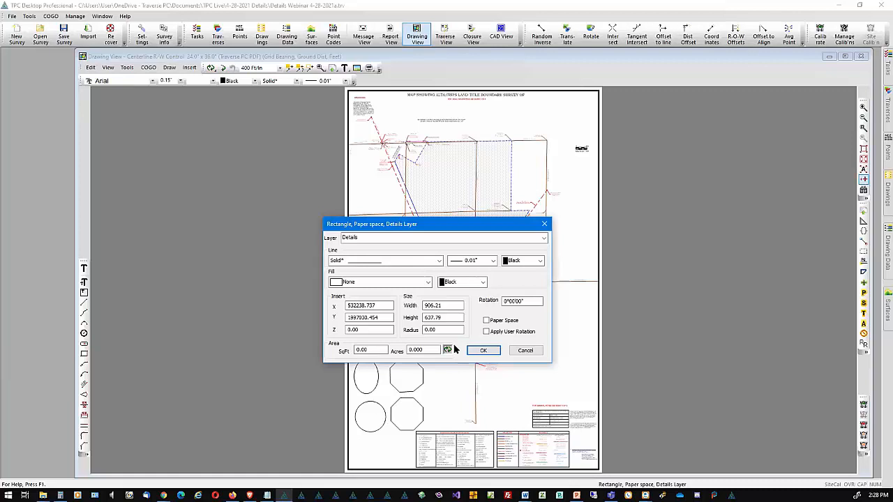
left_click(545, 226)
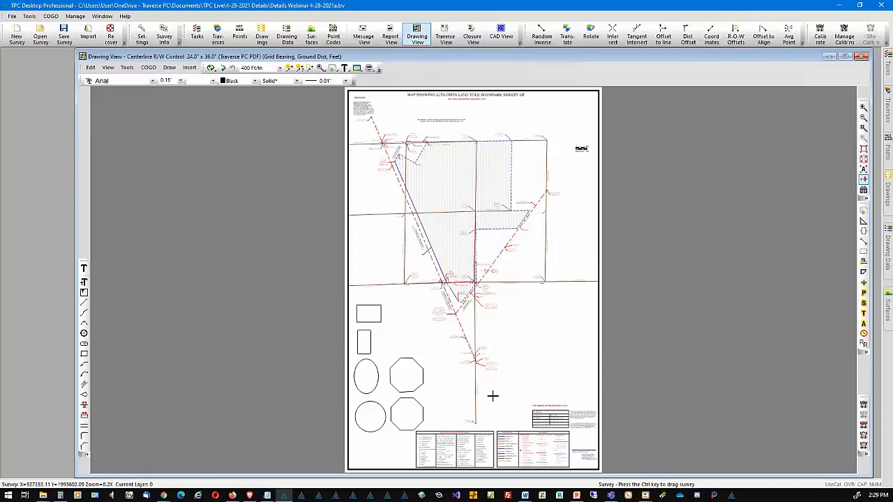
- Zoom in on the boundary shapes and survey lines in the sheet's lower half and inspect the upper octagon's object information
left_click(865, 129)
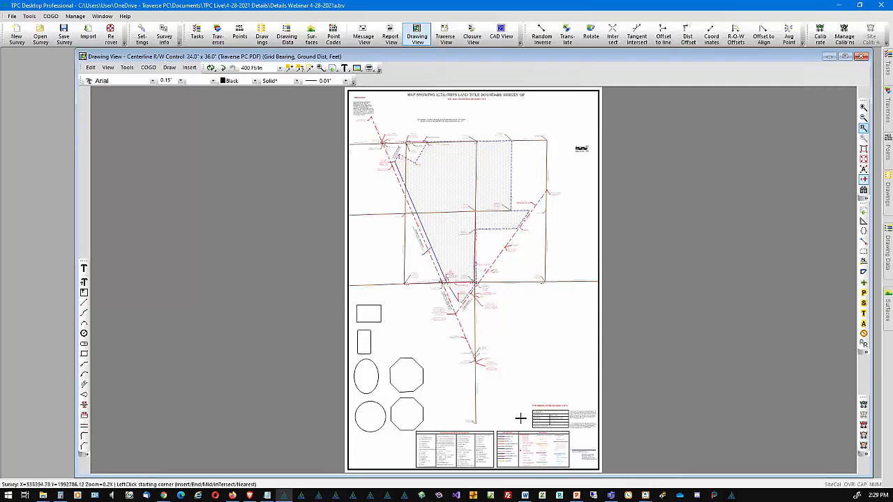
left_click(565, 438)
left_click(353, 299)
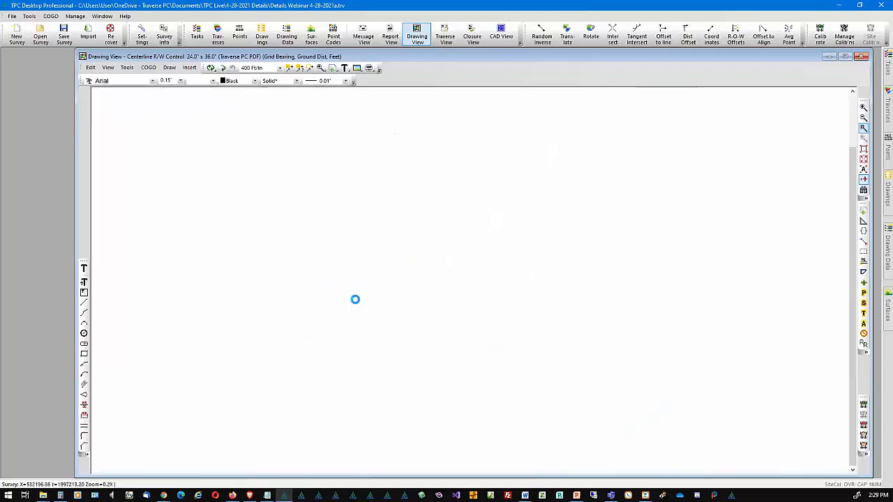
scroll(508, 399, "up", 2)
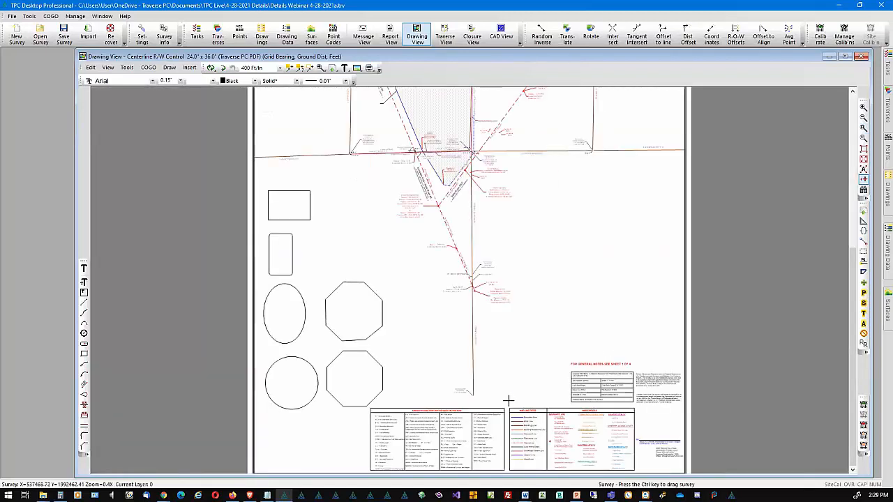
scroll(541, 375, "up", 1)
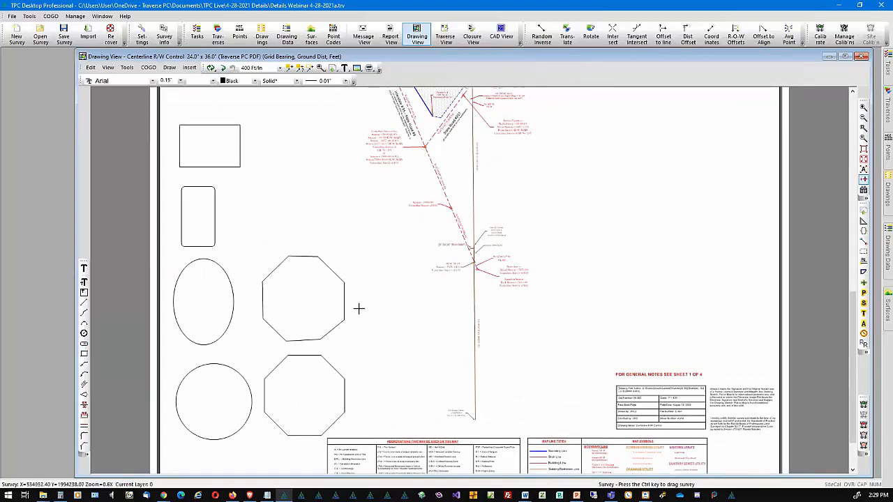
mouse_move(345, 314)
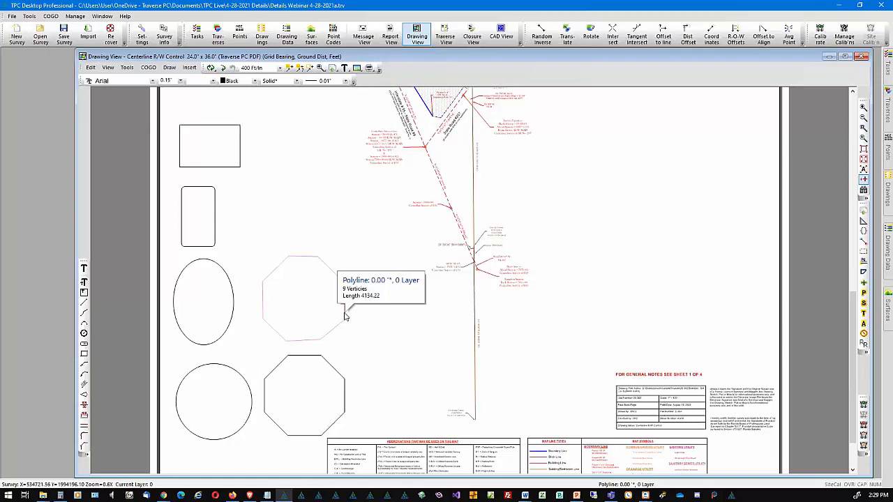
- Open the lower octagon's traverse for editing and examine its points, azimuths and distances
mouse_move(329, 366)
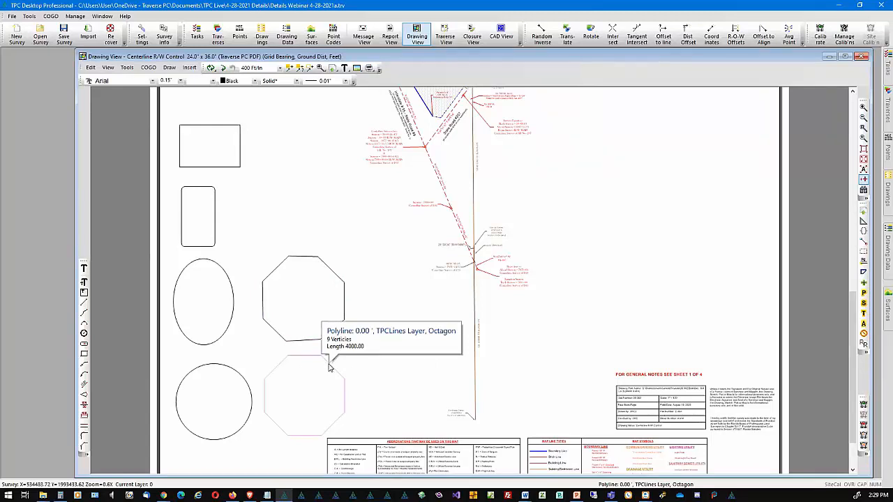
right_click(329, 366)
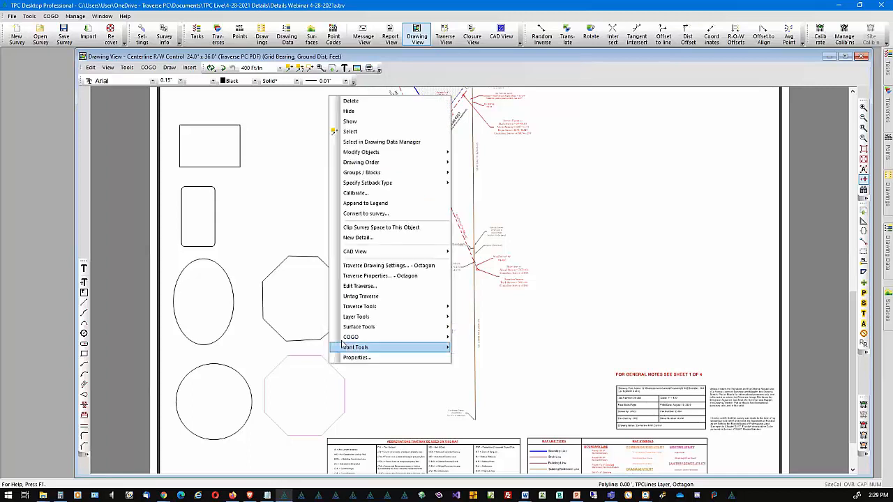
left_click(367, 291)
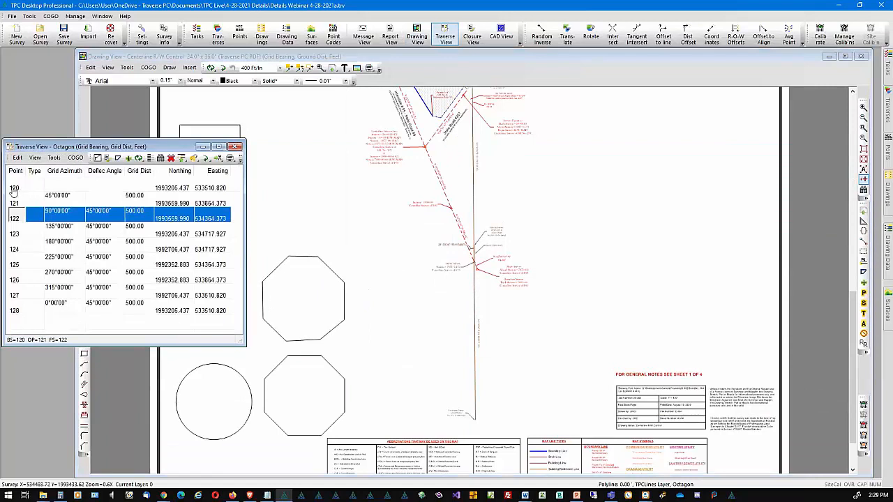
left_click(16, 188)
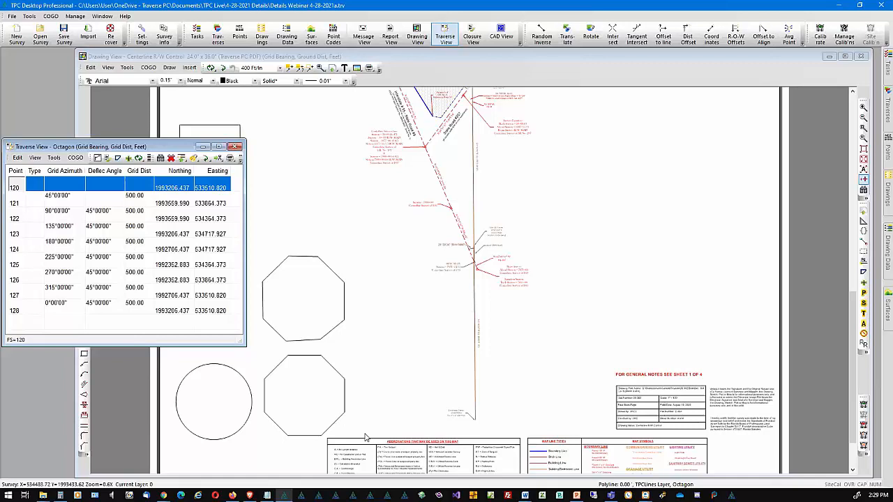
- Inspect the Octagon traverse's control point and control polyline drawing settings, and close the settings and the traverse
left_click(91, 265)
right_click(90, 265)
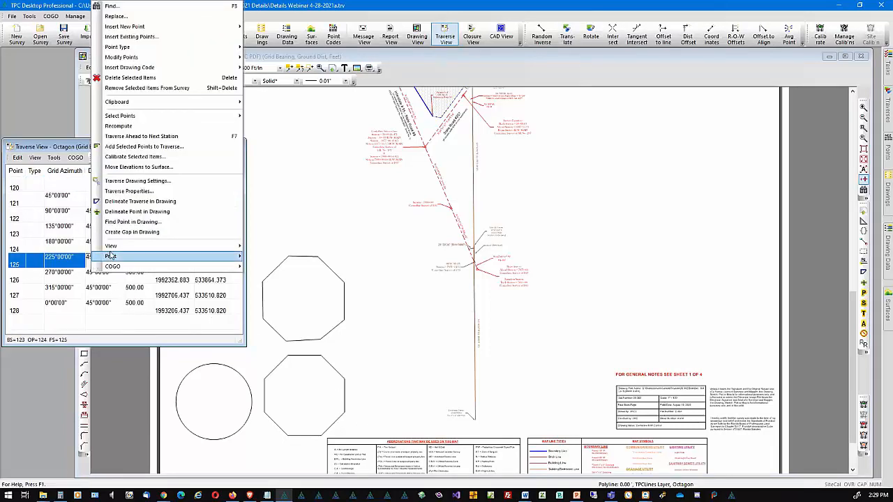
left_click(145, 182)
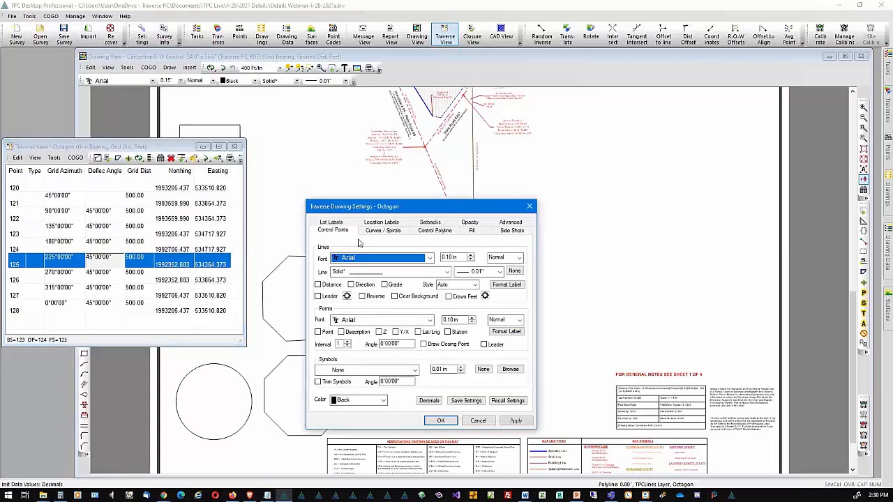
left_click(433, 233)
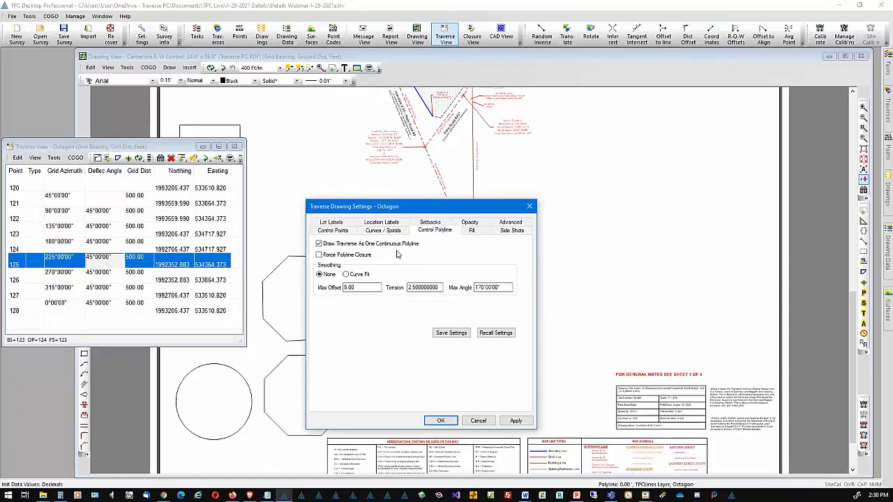
left_click(441, 422)
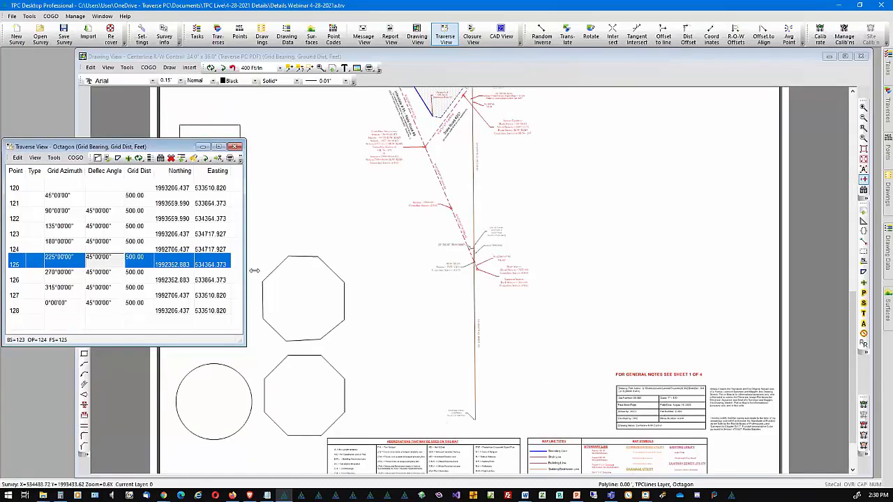
left_click(236, 146)
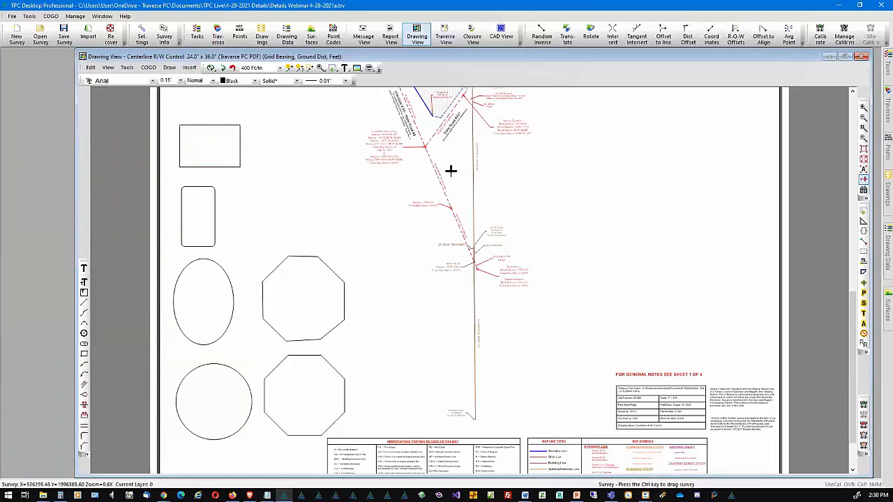
- Try to move the lower octagon directly in the drawing without using the Move command
mouse_move(473, 189)
mouse_move(339, 376)
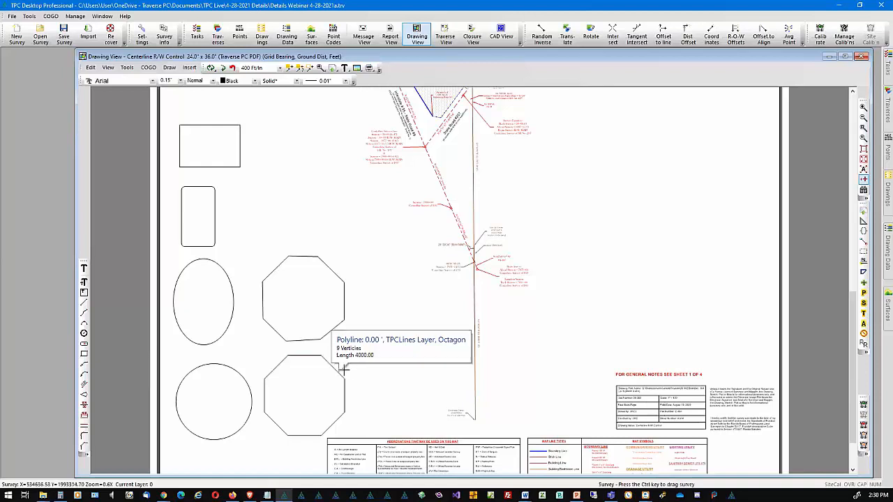
left_click(342, 377)
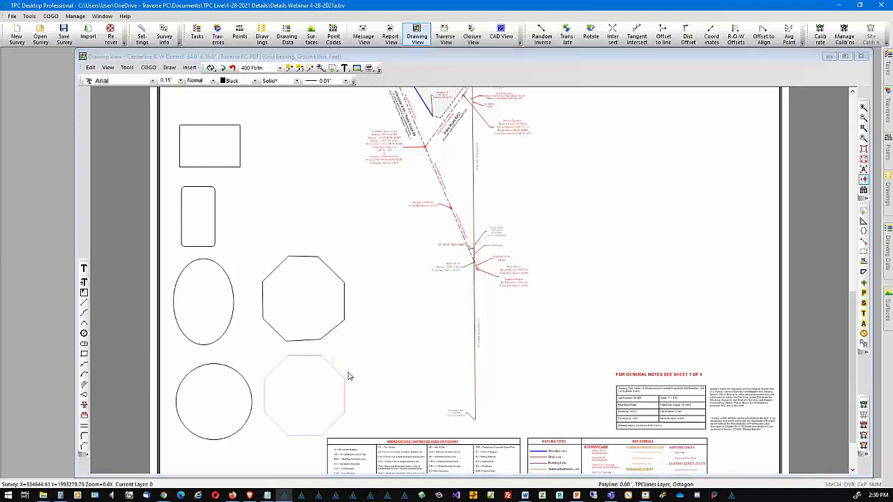
left_click(468, 269)
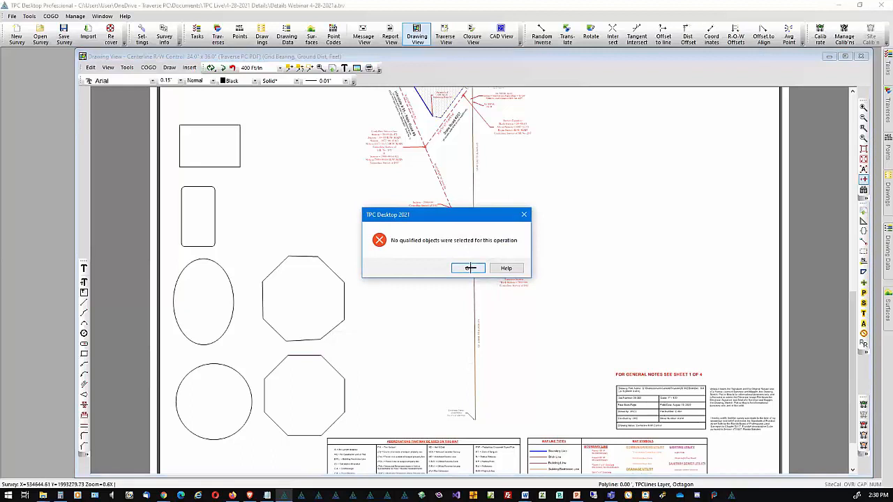
- Move the lower octagon, with all objects in its associated traverse, over the survey line junction above the lower end of the vertical line
right_click(334, 373)
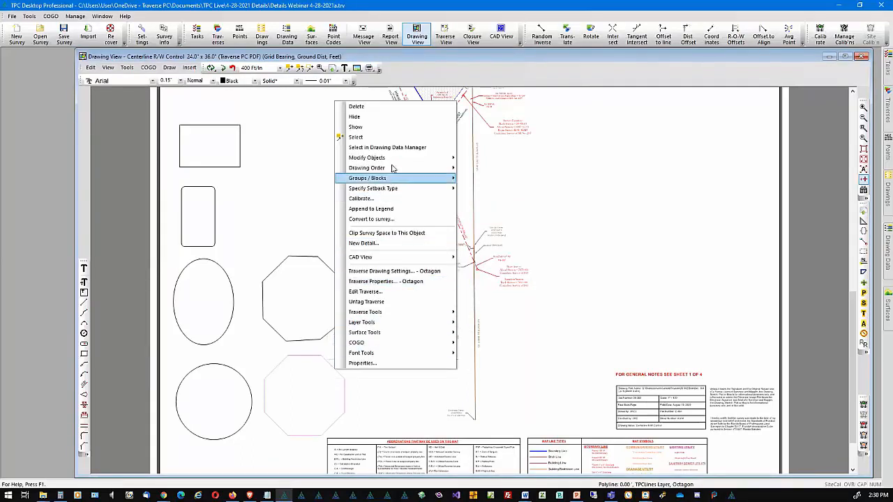
mouse_move(417, 162)
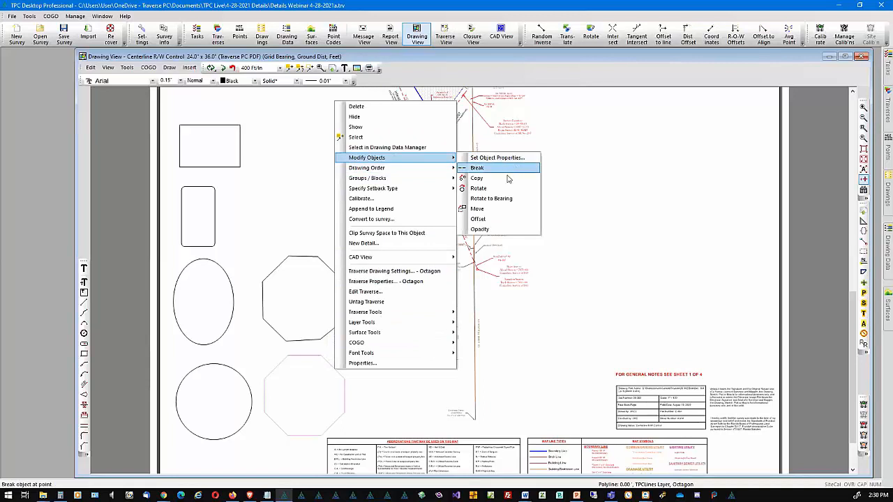
left_click(481, 209)
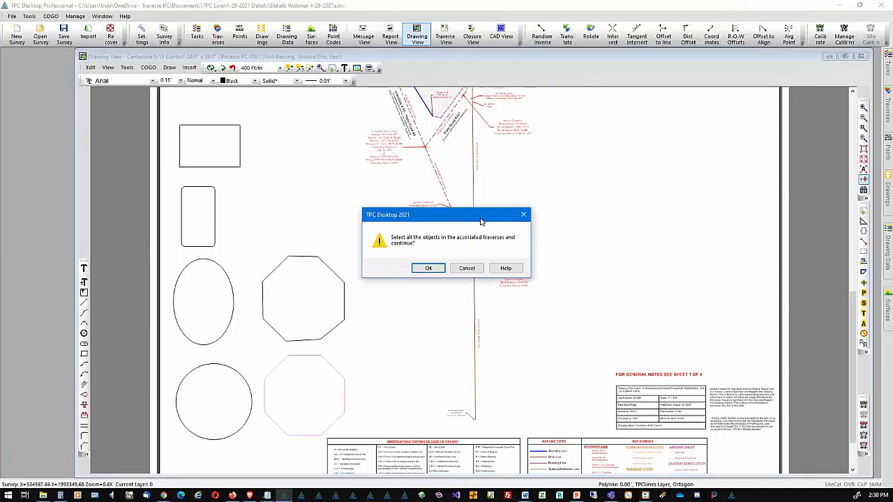
right_click(480, 222)
left_click(445, 245)
left_click(429, 268)
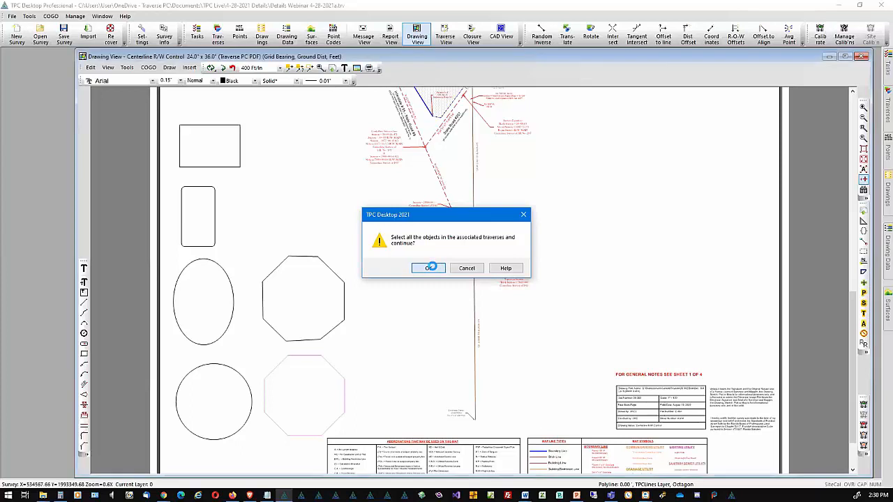
left_click(308, 397)
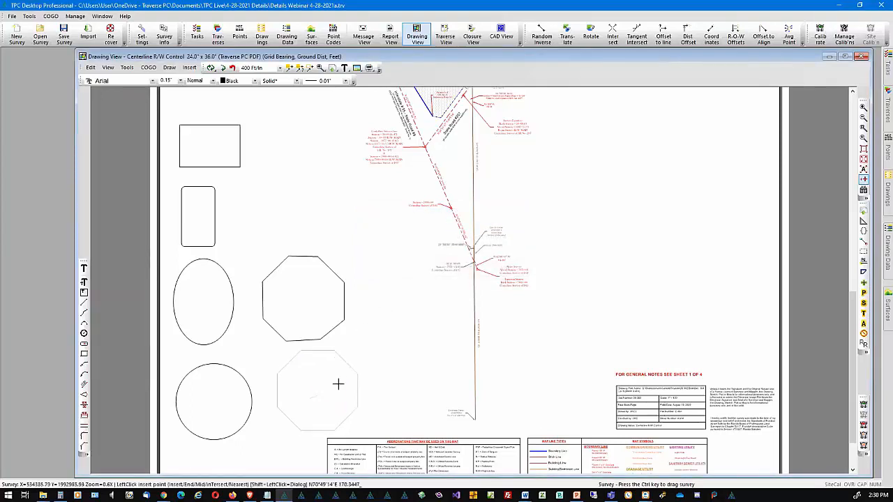
left_click(477, 258)
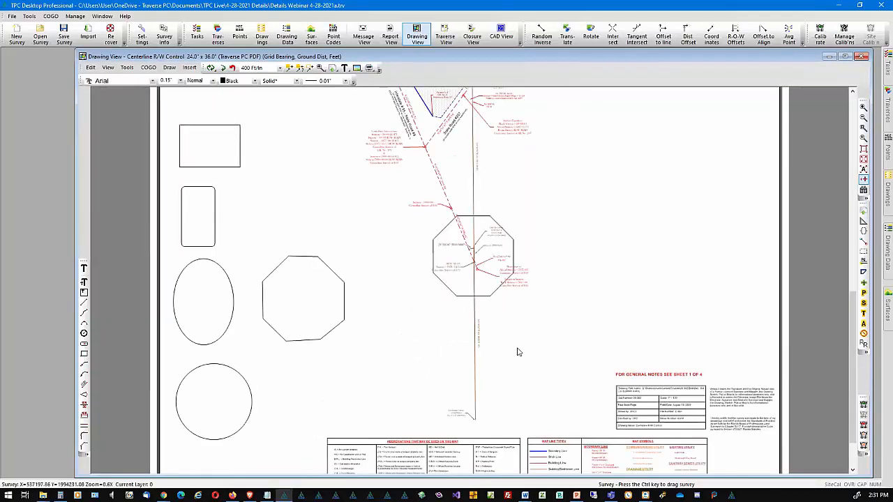
- Create a detail from the octagon at scale 150, place it to the right of the survey lines, and delete it
right_click(486, 301)
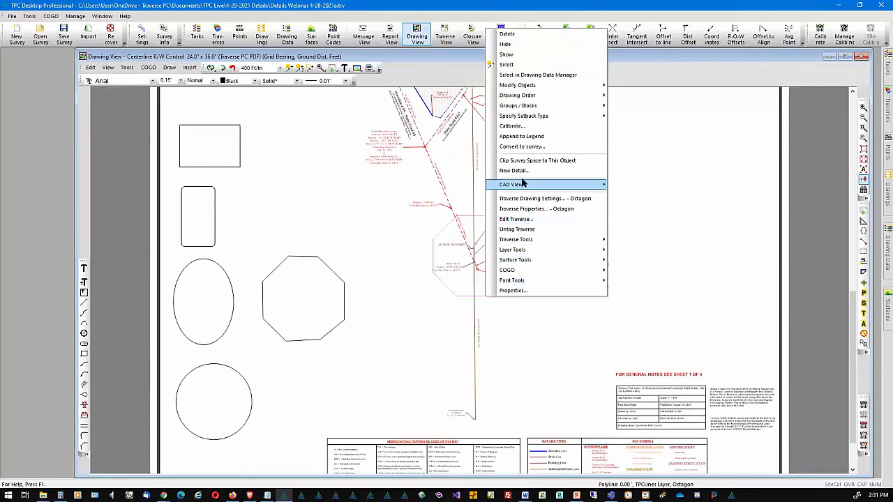
left_click(520, 172)
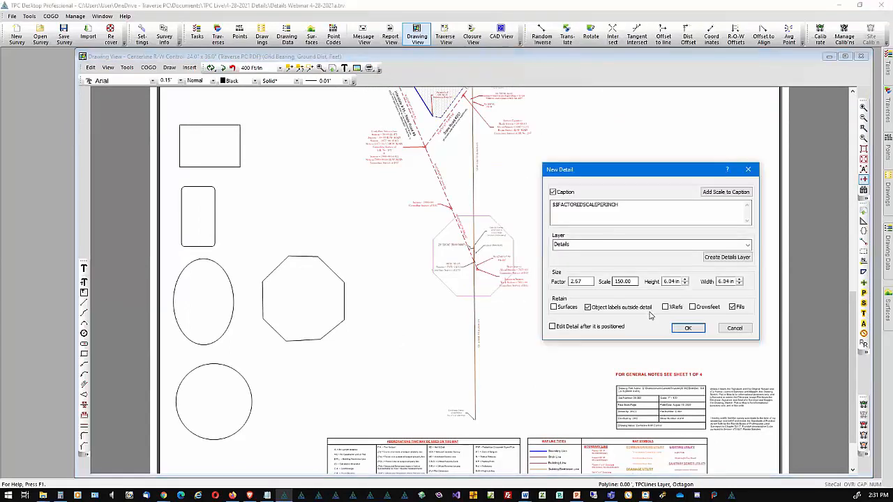
left_click(688, 328)
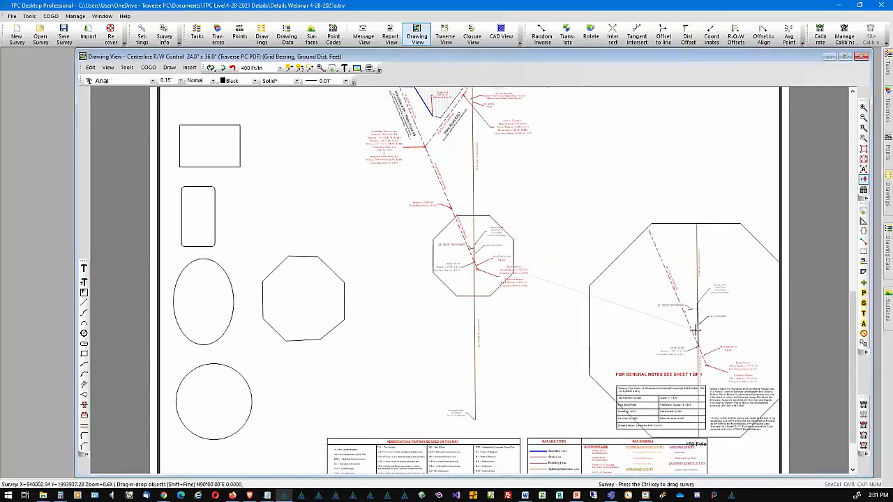
left_click(648, 216)
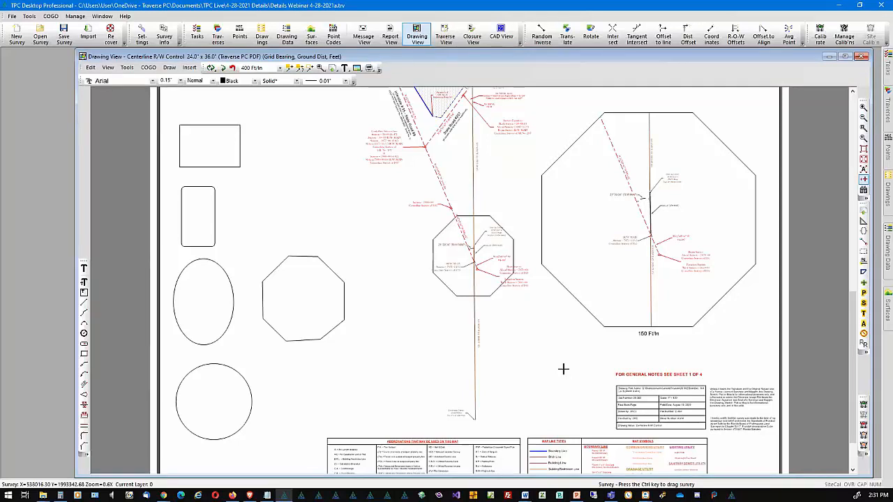
right_click(584, 312)
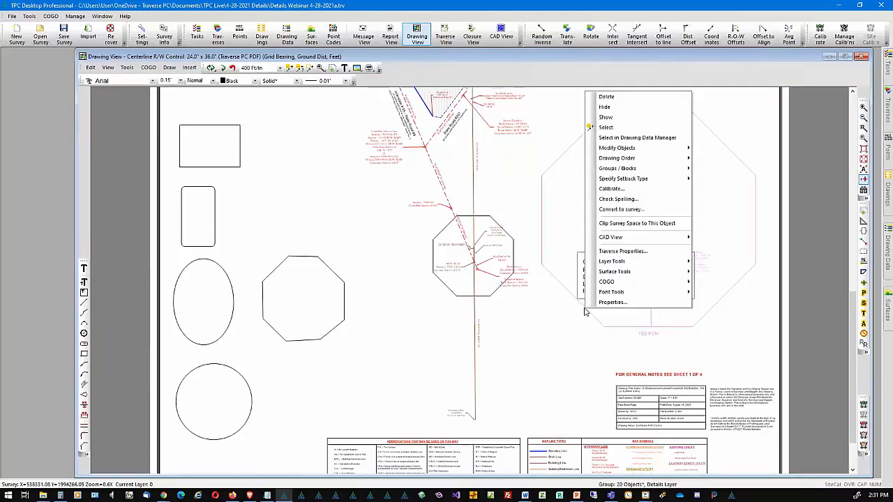
left_click(604, 97)
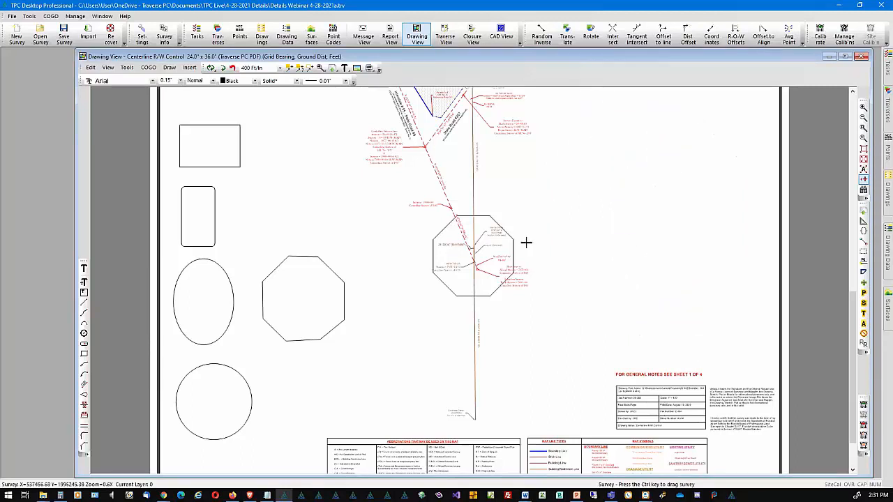
- Move the octagon and its traverse objects from the survey lines back below the other octagon, beside the circle
left_click(488, 216)
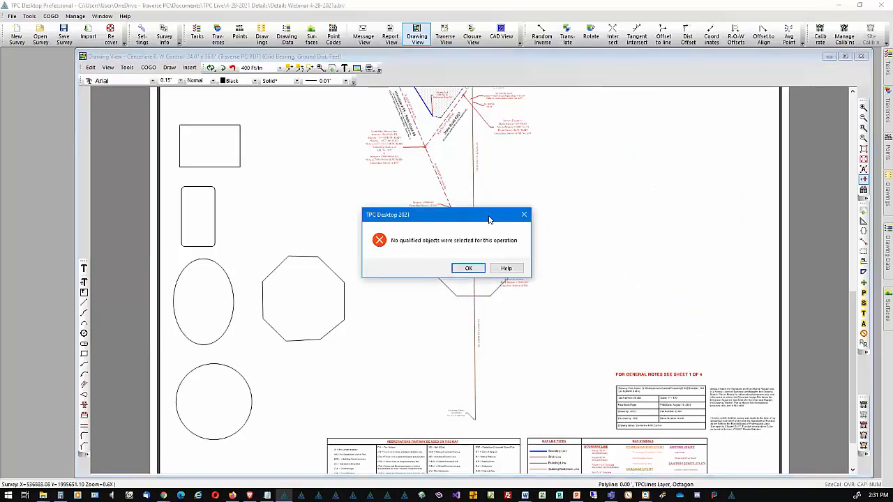
left_click(467, 268)
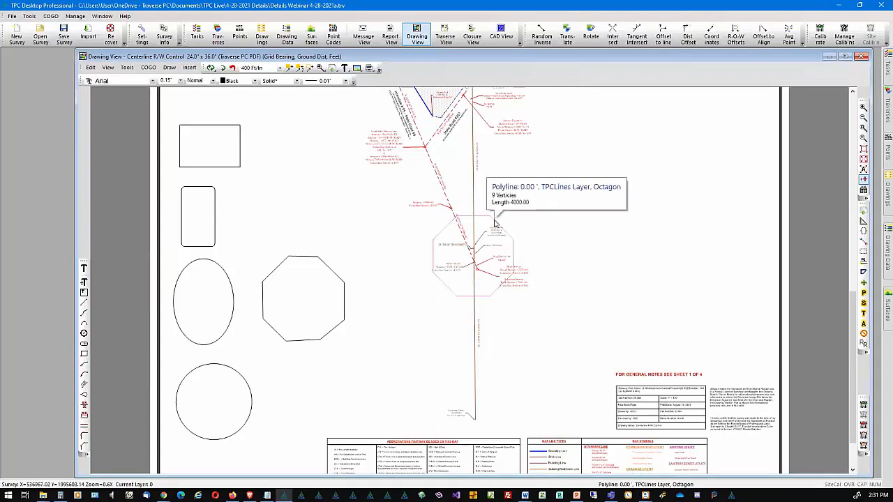
right_click(494, 223)
mouse_move(558, 277)
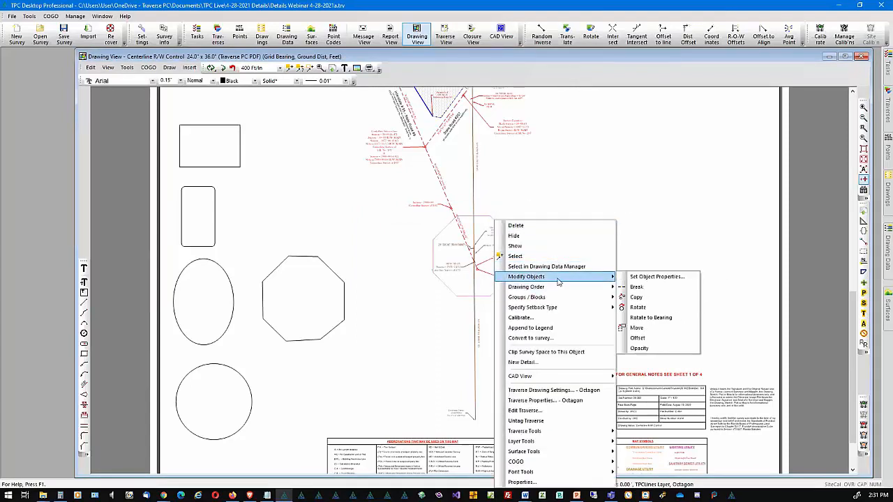
left_click(636, 328)
left_click(428, 269)
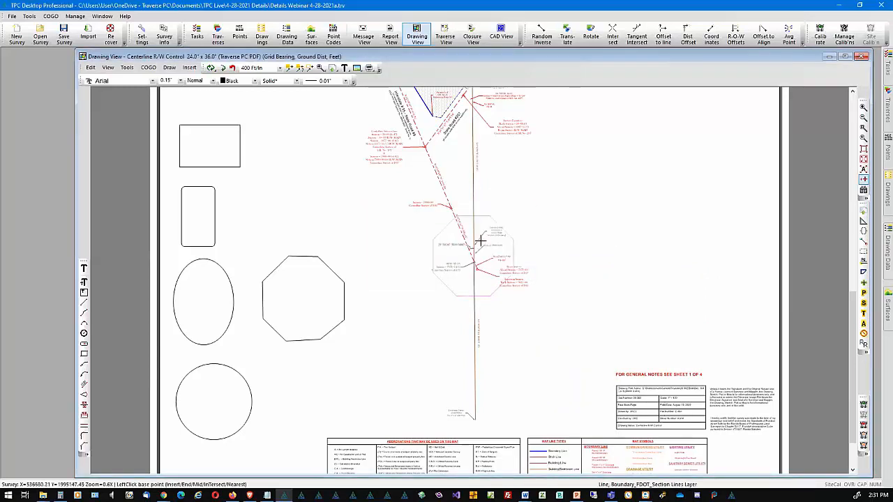
left_click(482, 231)
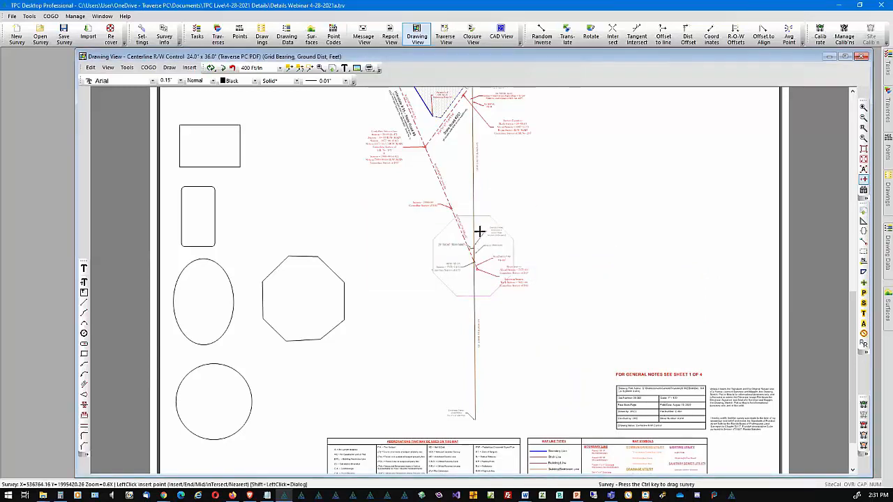
left_click(318, 367)
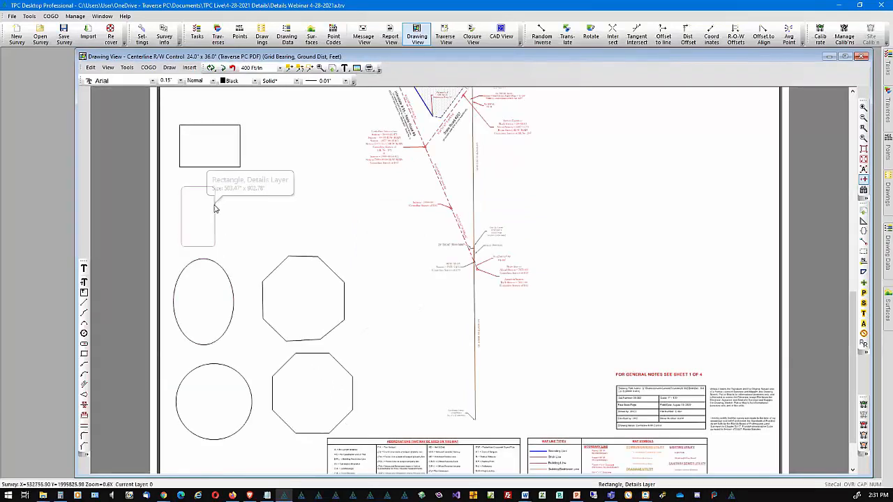
- Move the rounded rectangle over the survey line junction and create a detail from it at scale 150, placed to the right of the lines
mouse_move(215, 208)
left_mouse_down()
mouse_move(396, 224)
mouse_move(488, 245)
left_mouse_up()
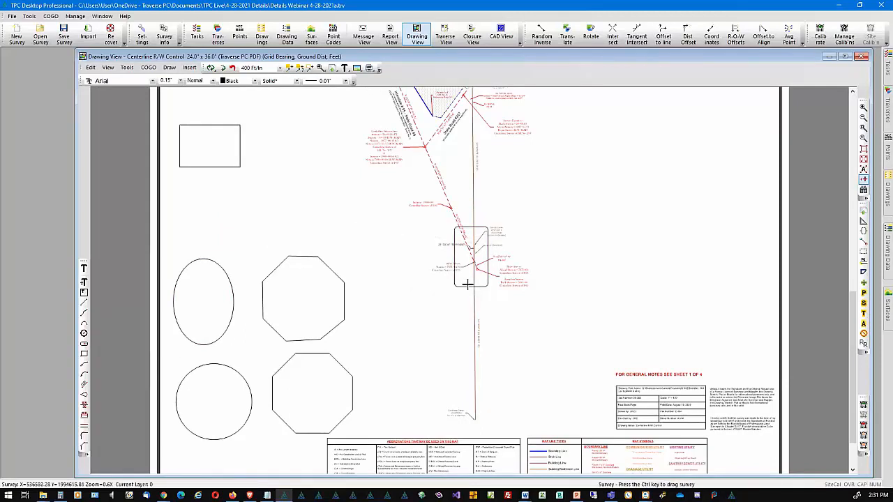
right_click(469, 280)
left_click(498, 200)
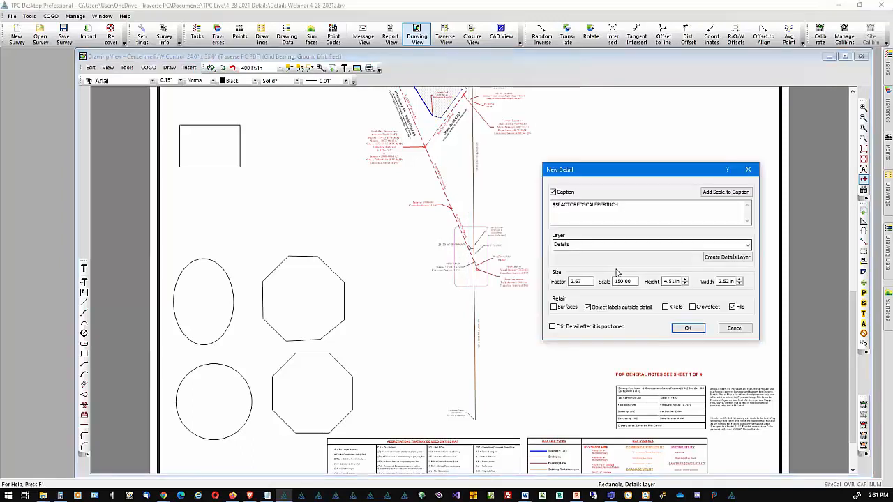
left_click(689, 328)
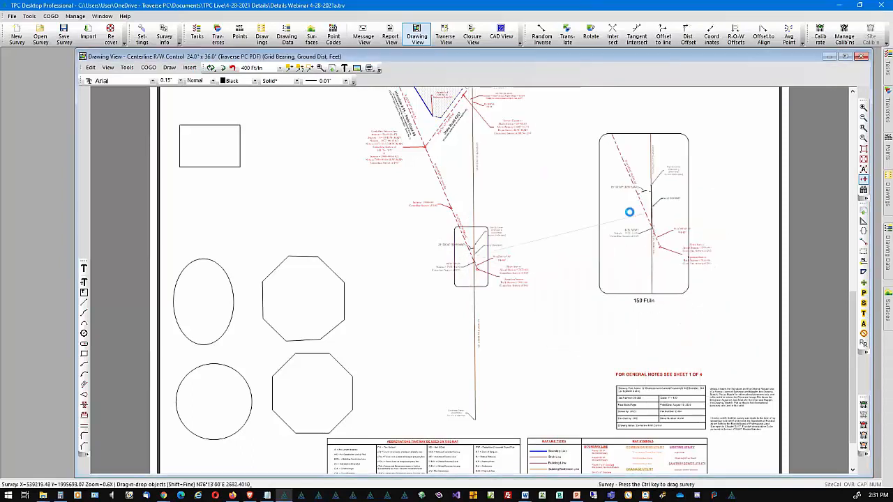
left_click(623, 214)
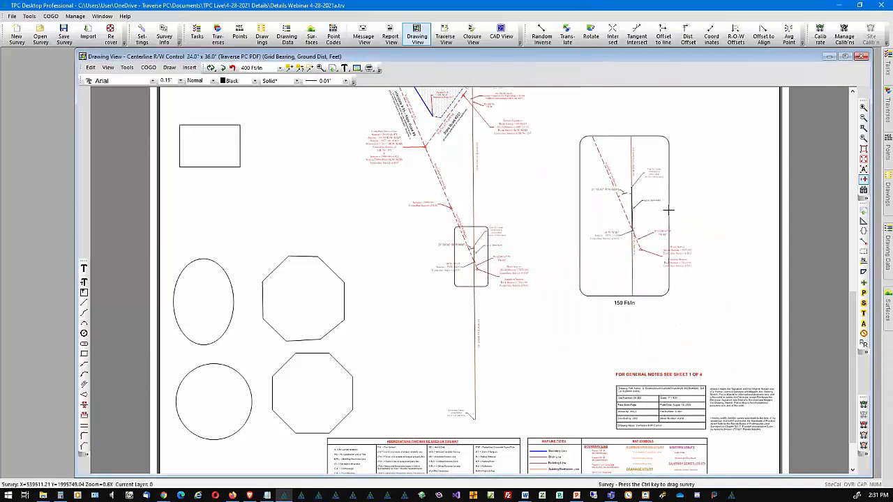
left_click(669, 217)
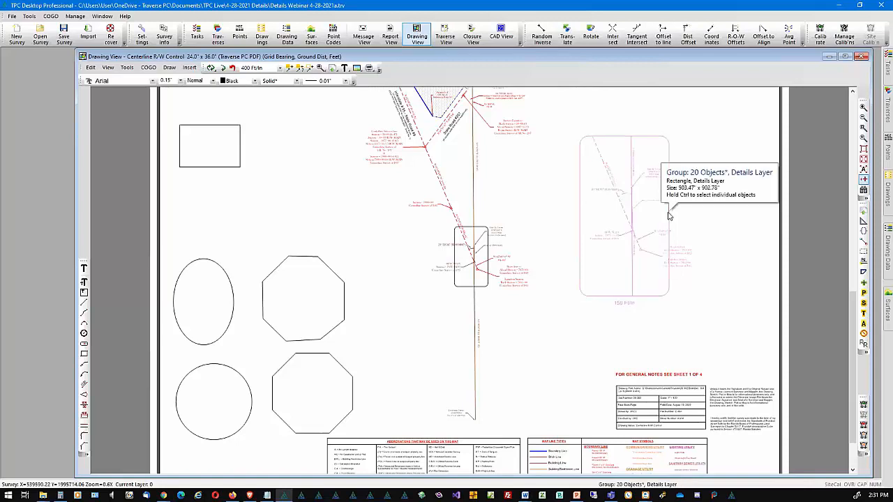
- Set the line type of the 150-scale detail's rounded-rectangle border to None
double_click(668, 217)
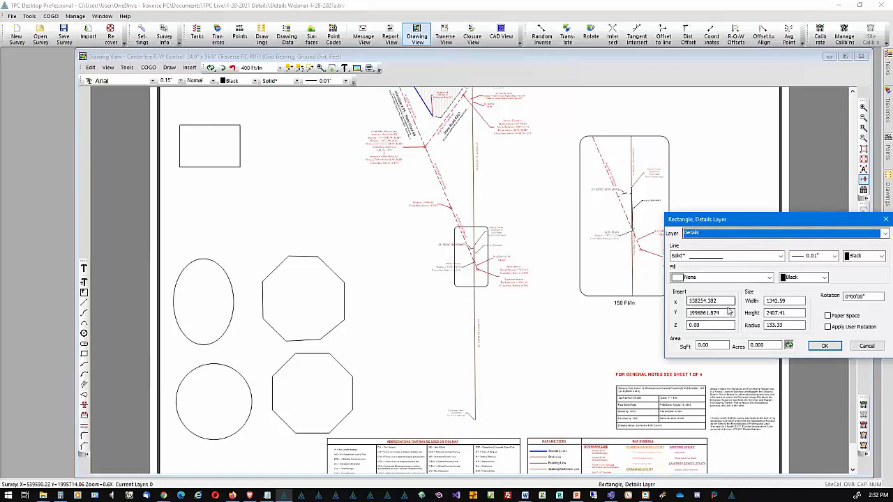
left_click(778, 257)
scroll(738, 330, "up", 10)
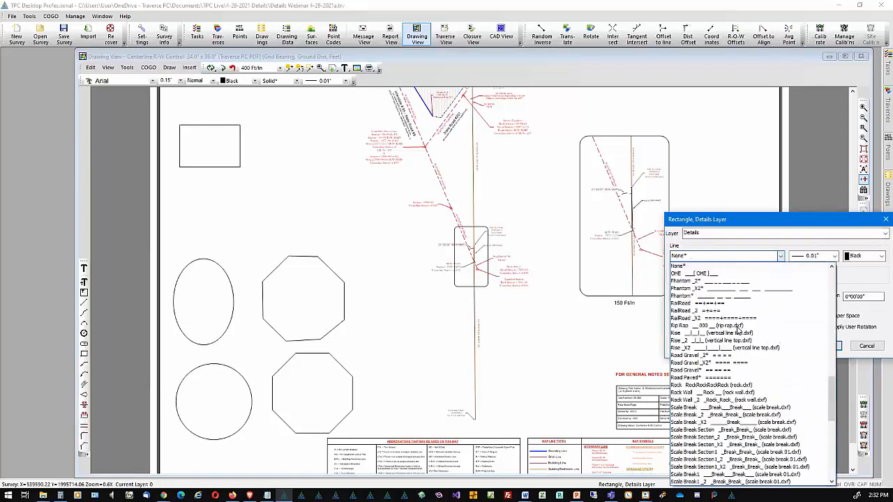
left_click(677, 268)
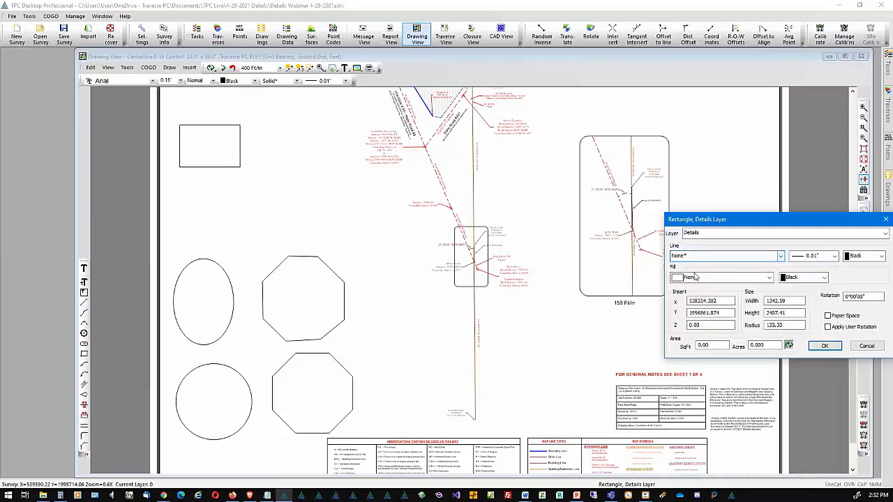
left_click(827, 346)
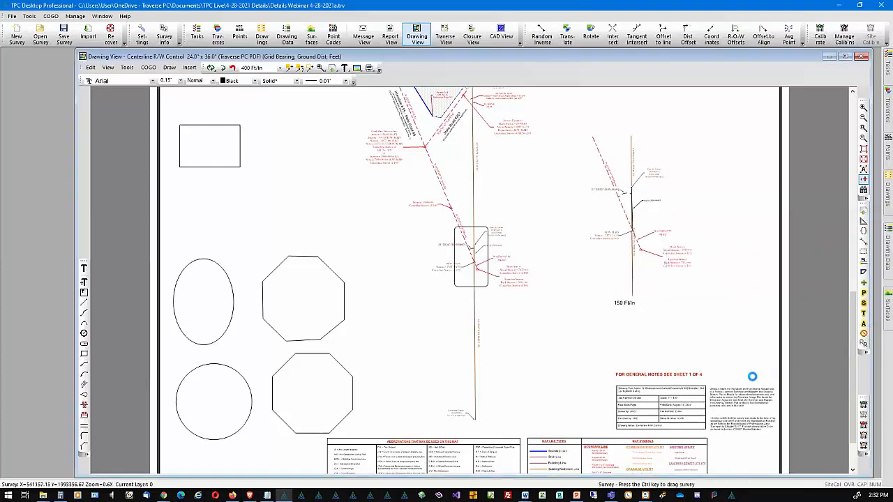
right_click(751, 380)
left_click(728, 369)
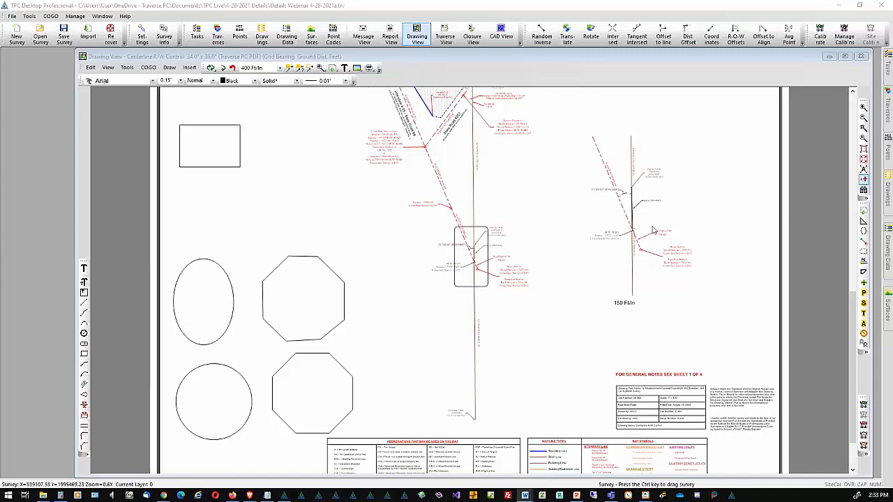
- Review the group and block commands available for grouped objects in the drawing
left_click(634, 233)
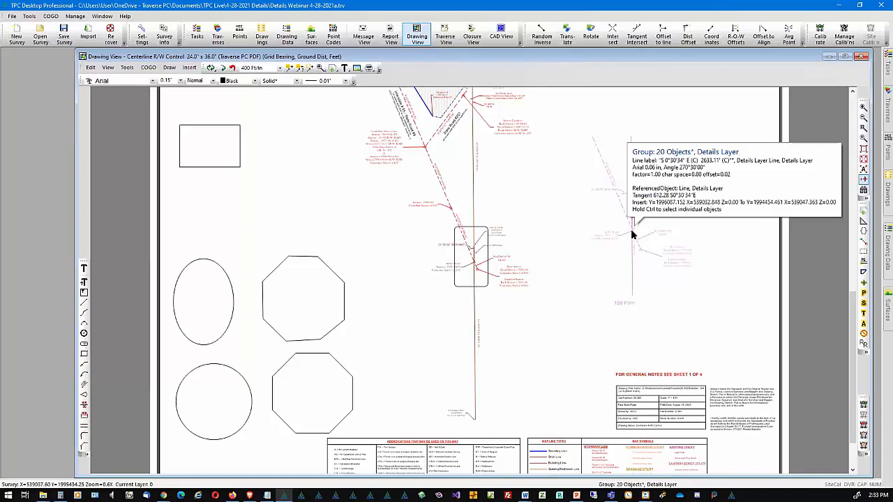
right_click(633, 410)
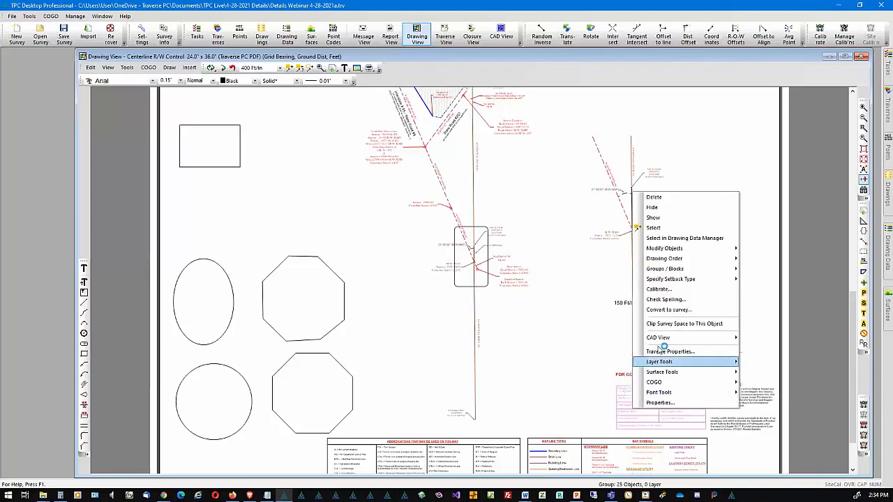
mouse_move(677, 274)
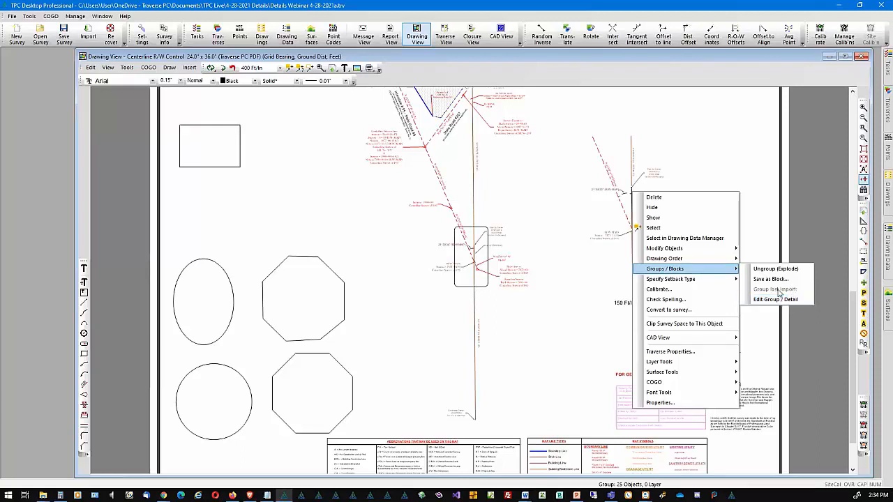
left_click(558, 357)
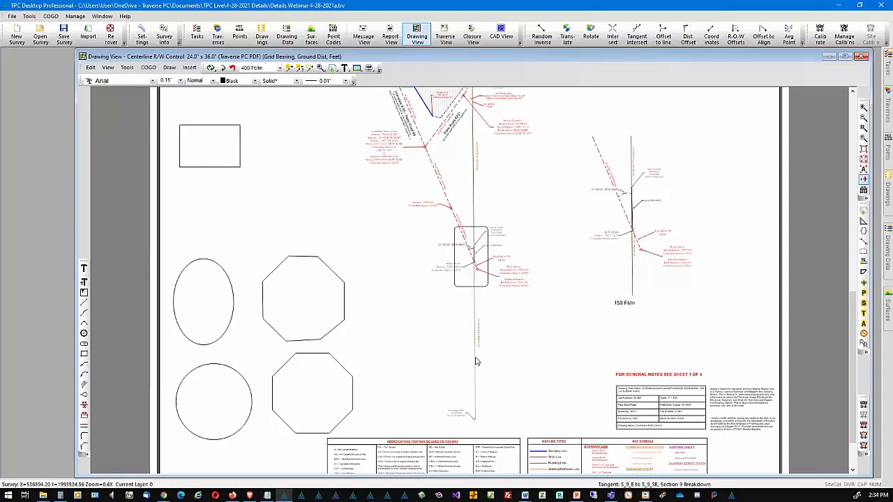
- Reposition the Begin Survey label below the detail's lower survey point and shift the N 23°08'10" W 114.95' label closer to its line
mouse_move(476, 360)
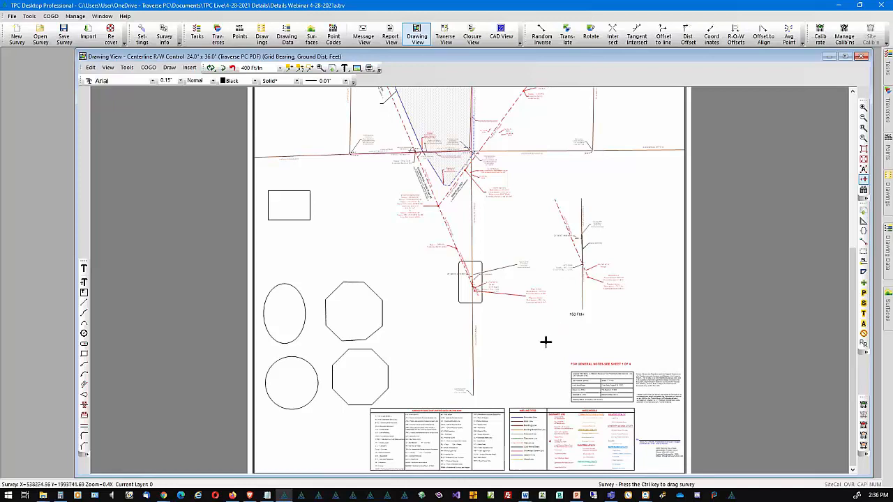
scroll(546, 341, "up", 3)
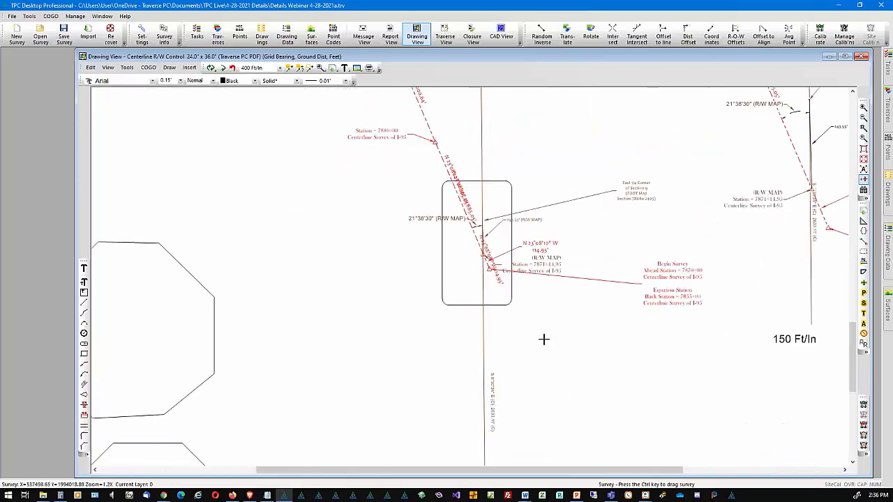
middle_click_drag(672, 335, 514, 181)
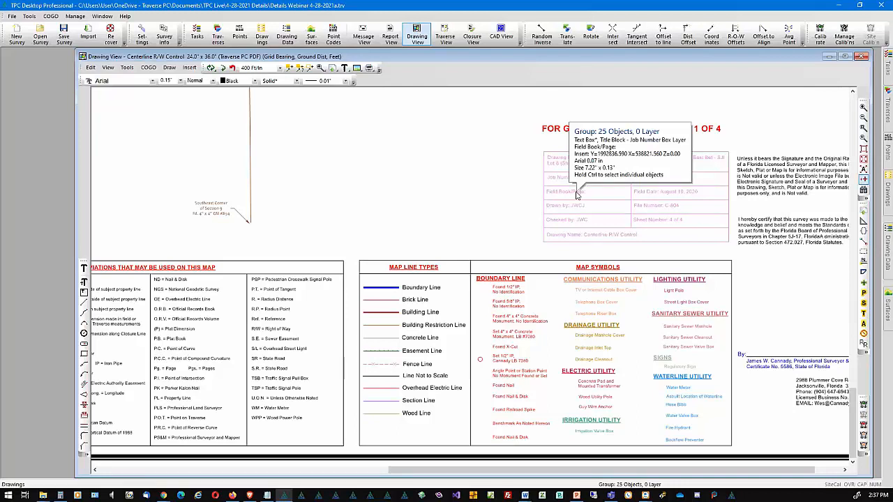
middle_click_drag(484, 131, 467, 341)
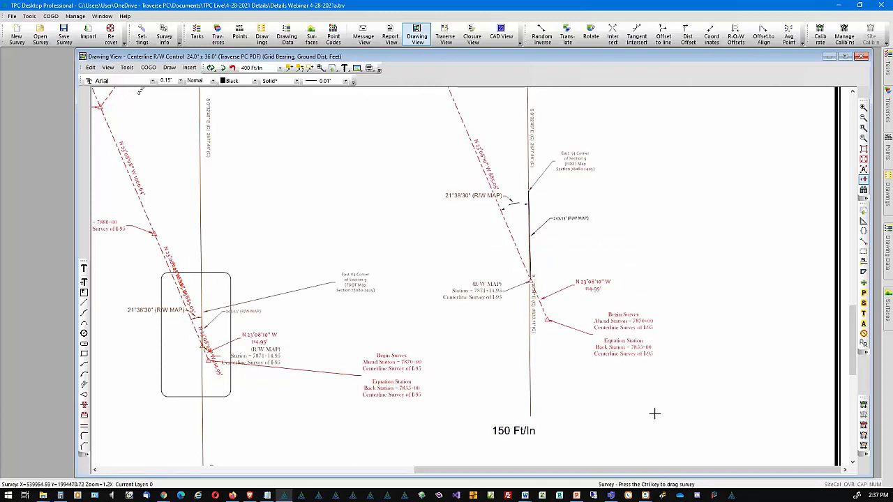
mouse_move(632, 353)
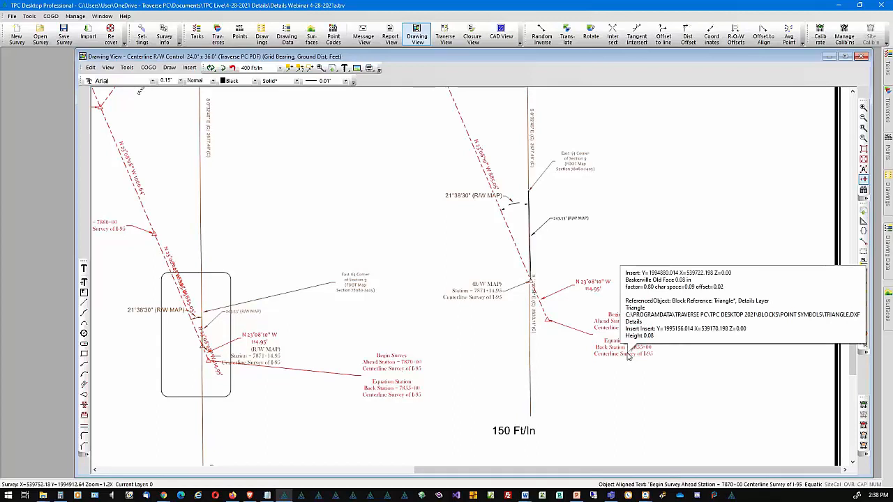
left_click_drag(628, 356, 595, 379)
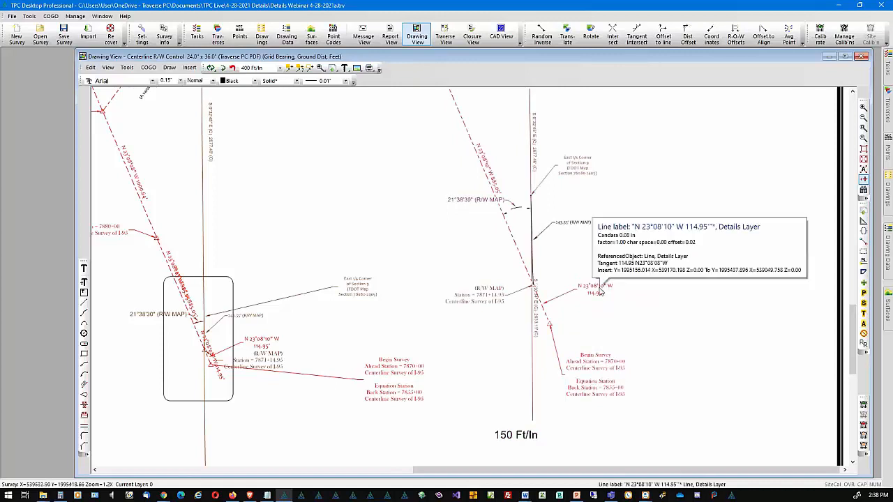
left_click_drag(601, 293, 579, 287)
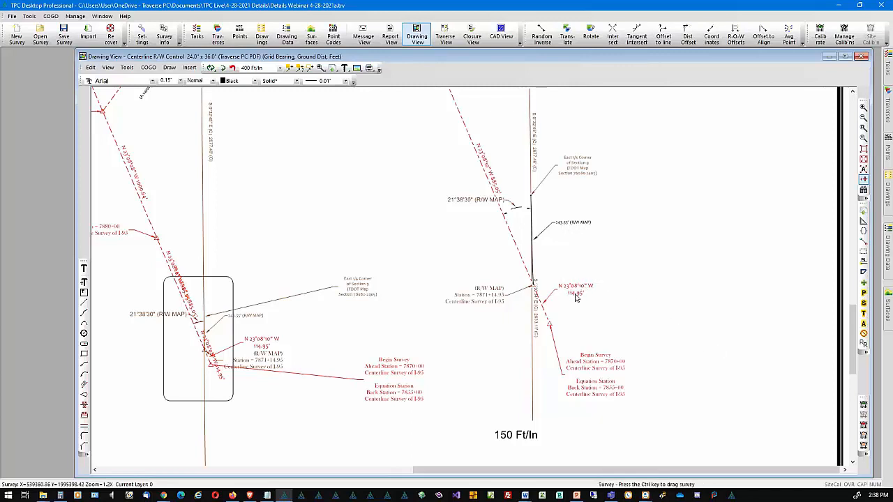
- Inspect the text properties of the detail's N 23°08'10" W 114.95' line label and its Begin Survey label
mouse_move(575, 298)
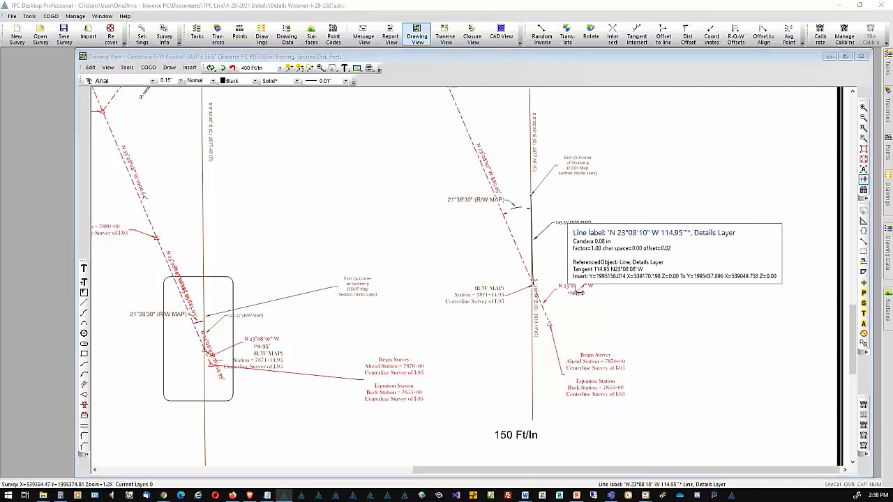
double_click(578, 296)
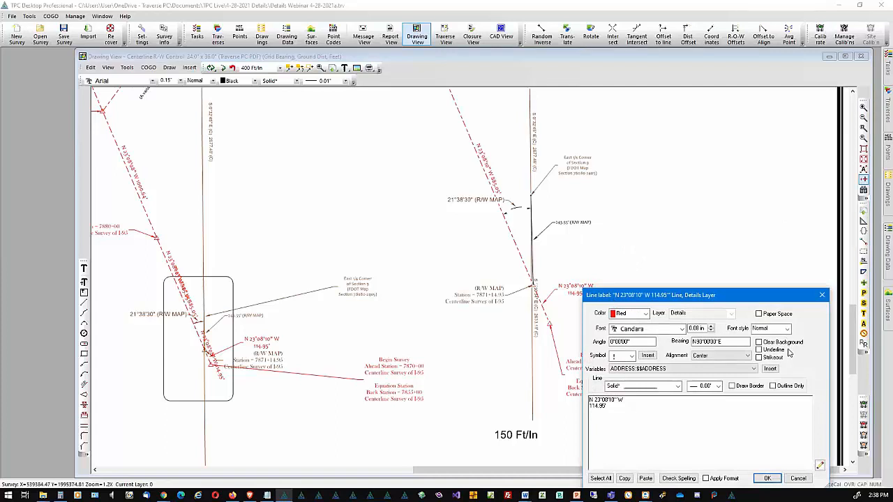
left_click(800, 478)
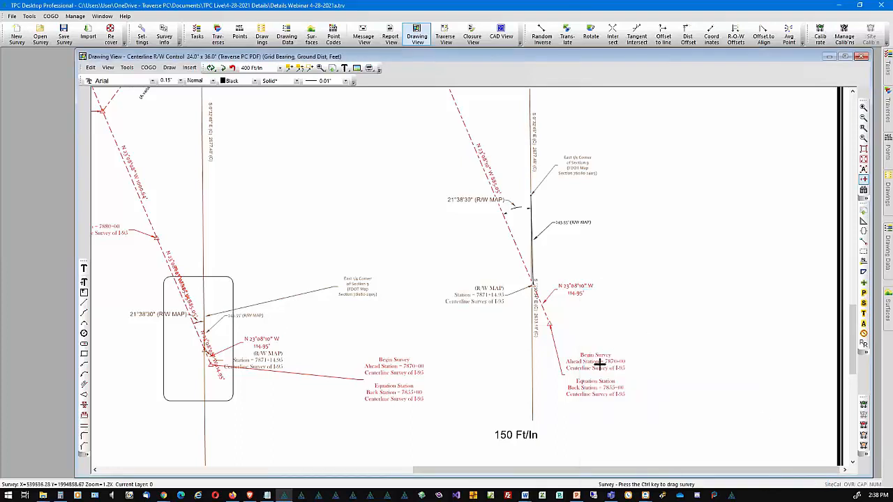
right_click(590, 364)
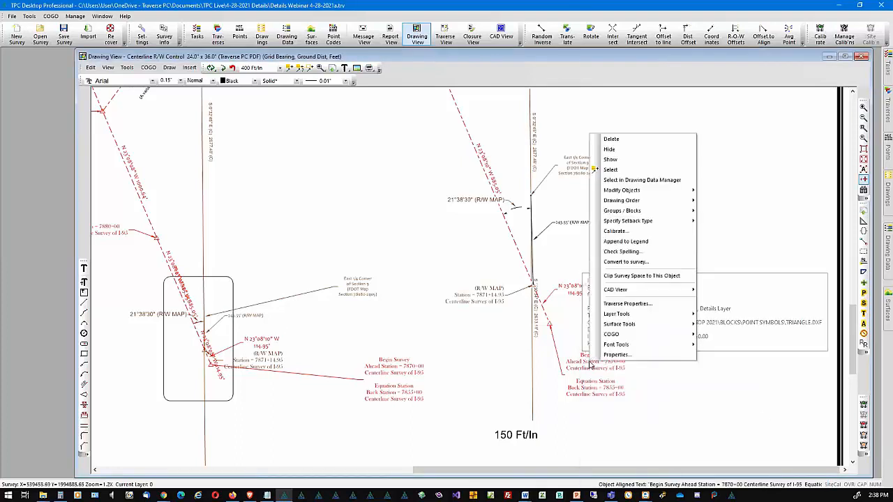
left_click(616, 355)
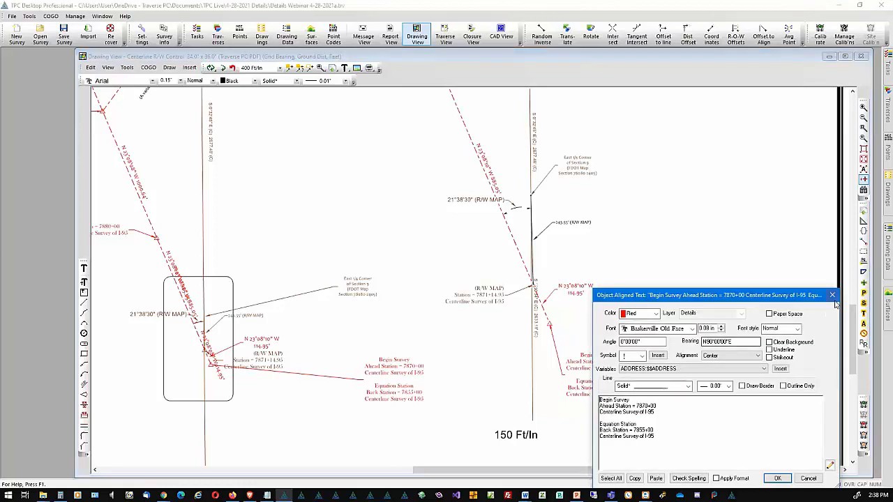
left_click(833, 296)
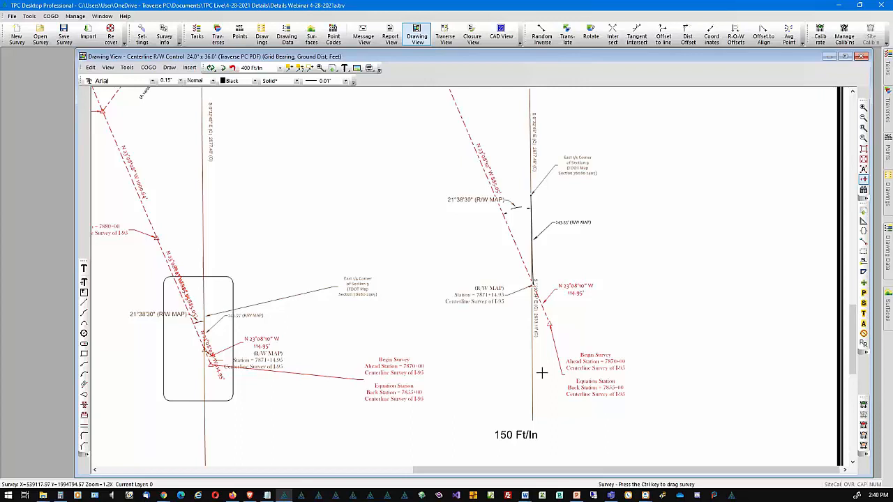
- Start editing the 150 Ft/In detail's group, move its Begin Survey label up, and lower the N 23°08'10" W 114.95' label slightly
left_click(552, 291)
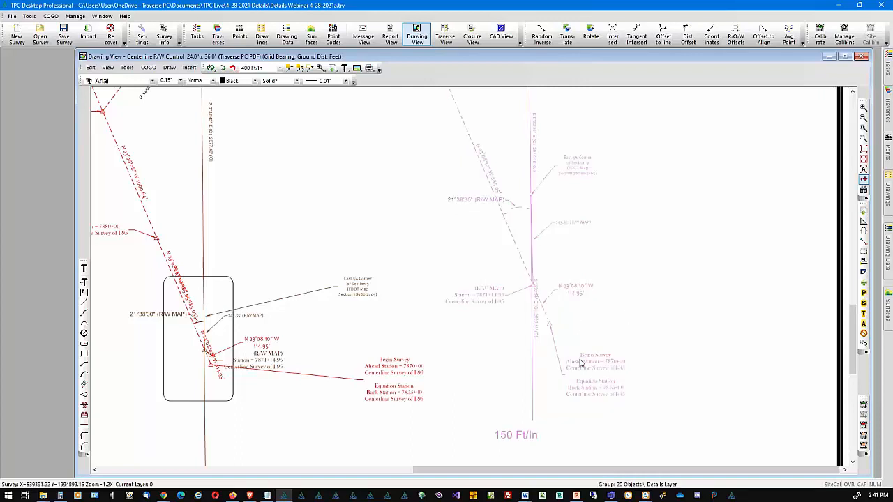
right_click(579, 362)
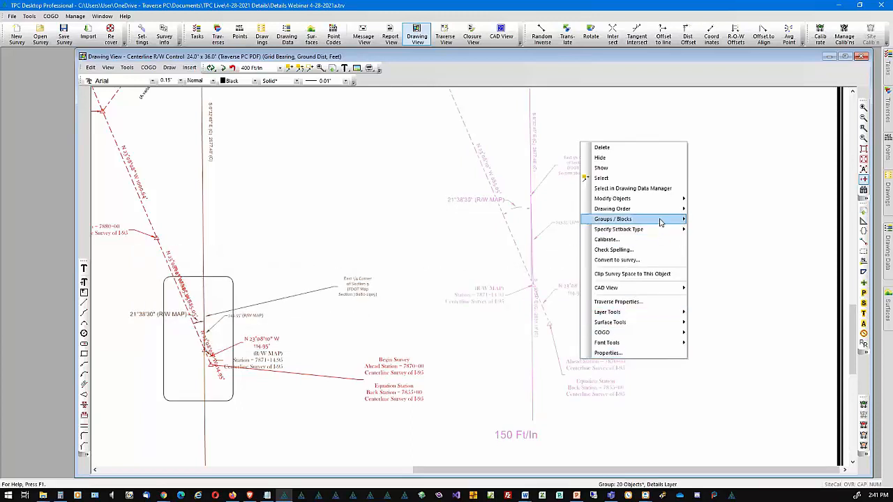
mouse_move(660, 222)
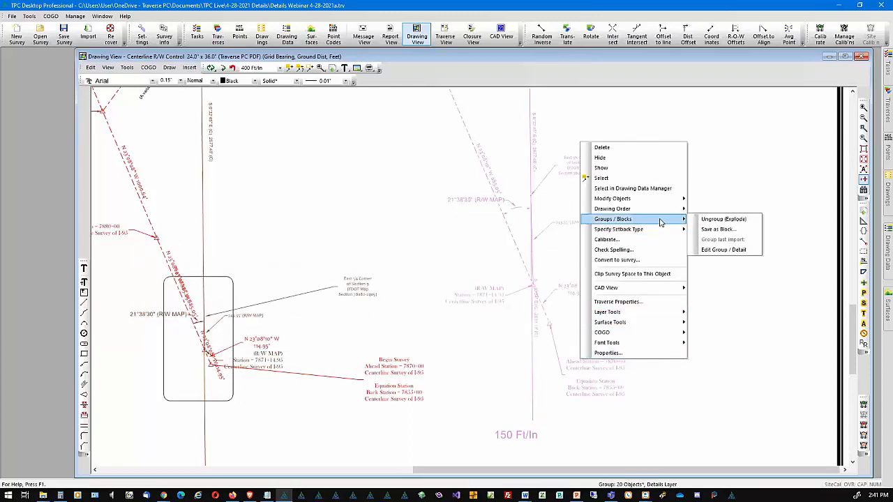
left_click(738, 253)
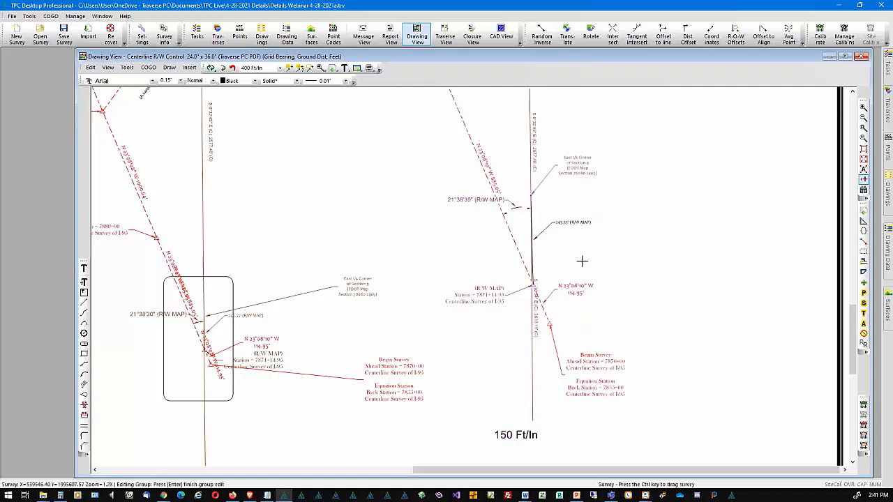
left_click(500, 202)
mouse_move(585, 354)
left_mouse_down()
mouse_move(584, 364)
mouse_move(587, 330)
left_mouse_up()
left_click_drag(571, 295, 572, 303)
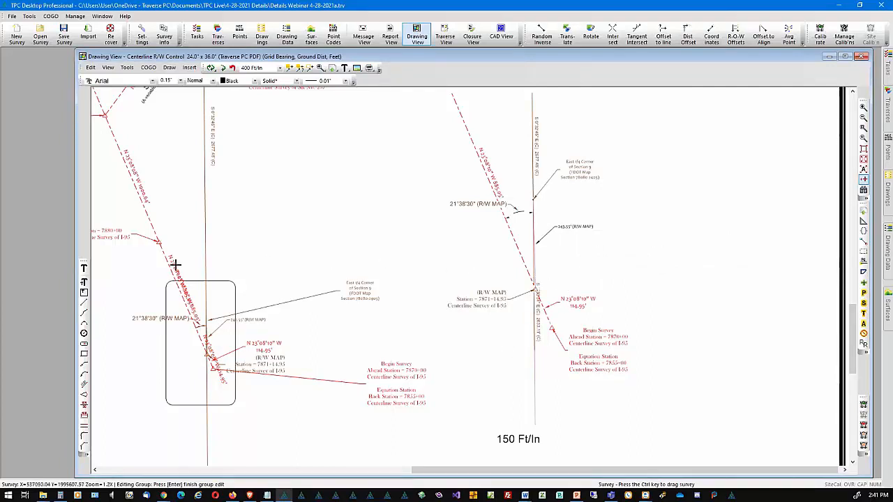
- Add the text "sldfjaljdf" inside the detail group, between the 243.55' and N 23°08'10" W 114.95' labels
left_click(83, 268)
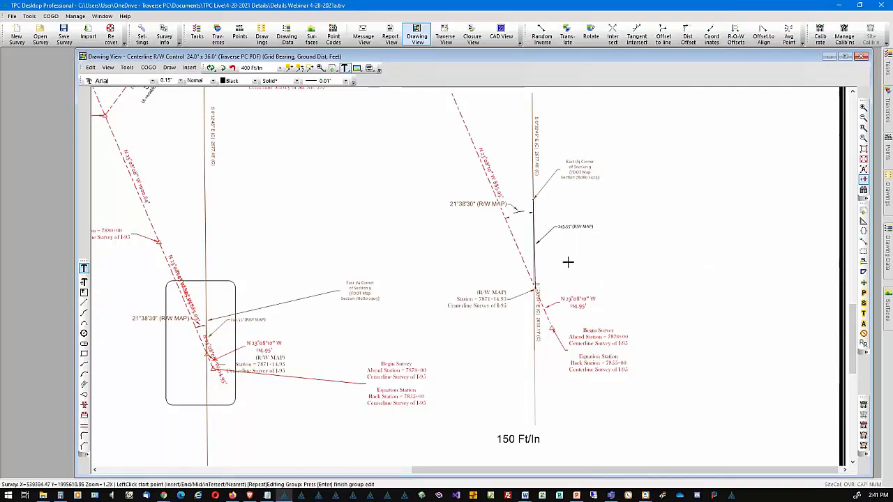
left_click(549, 258)
type("sldfjaljdf")
key("Return")
key("Return")
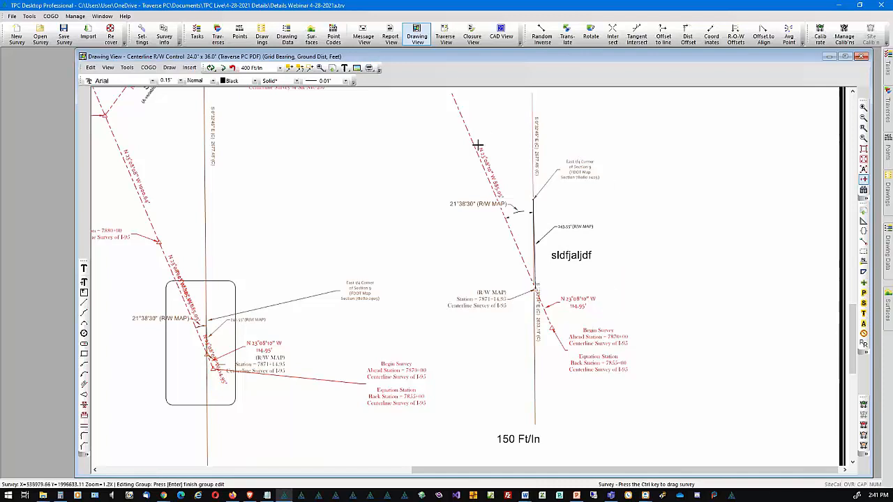
left_click(550, 371)
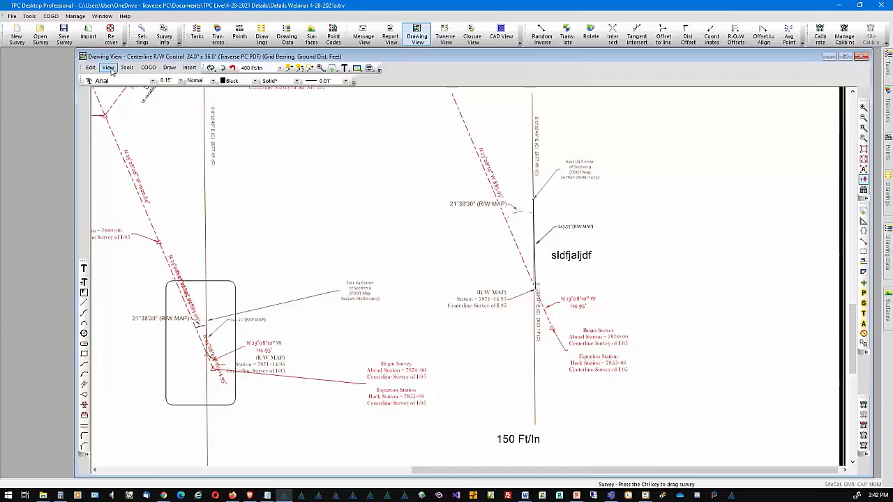
- Enable the private status bar for the drawing view and move the drawing window aside
left_click(109, 68)
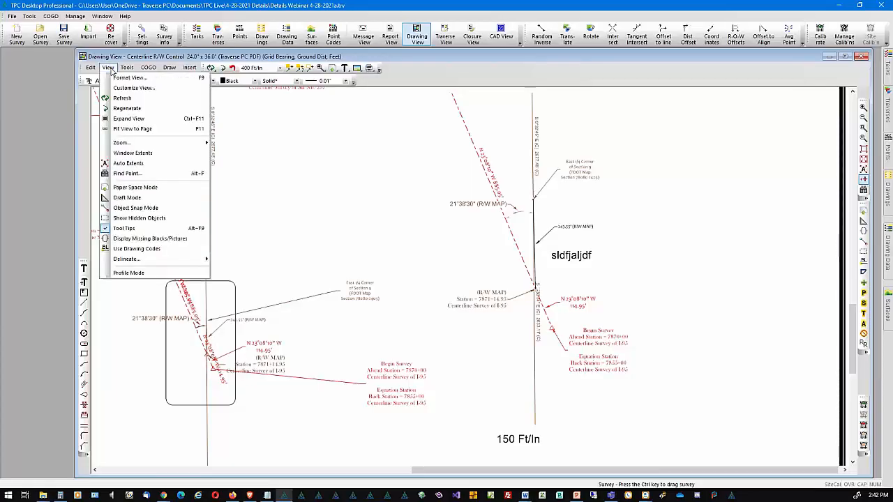
left_click(118, 79)
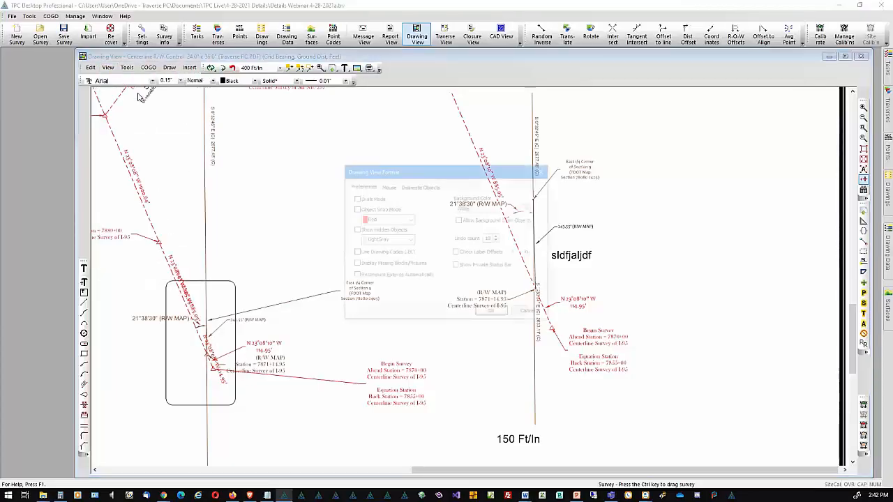
left_click(457, 267)
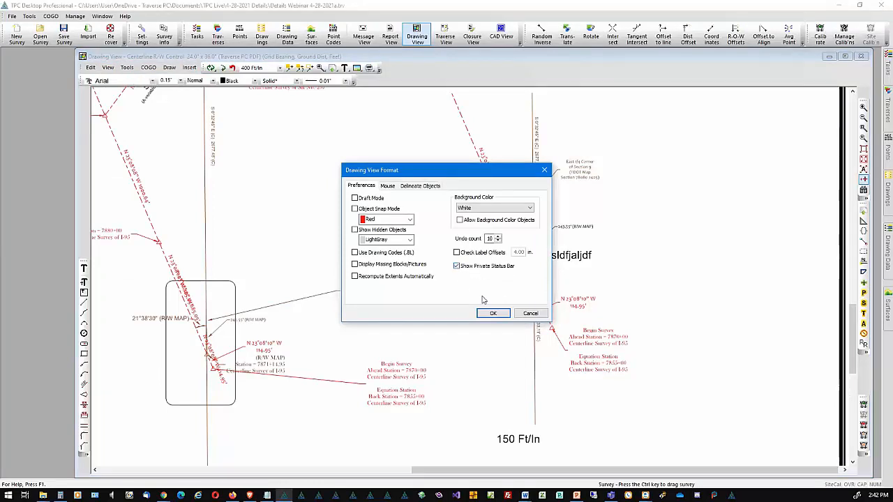
left_click(493, 314)
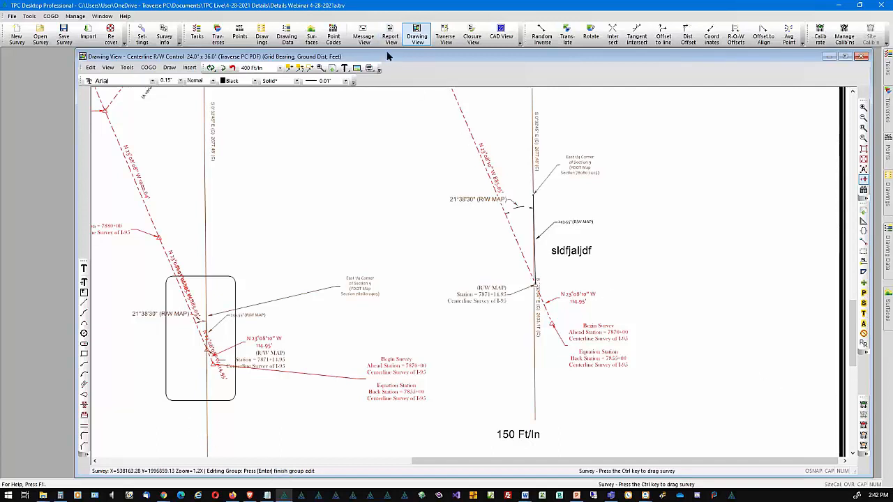
left_click_drag(389, 55, 669, 68)
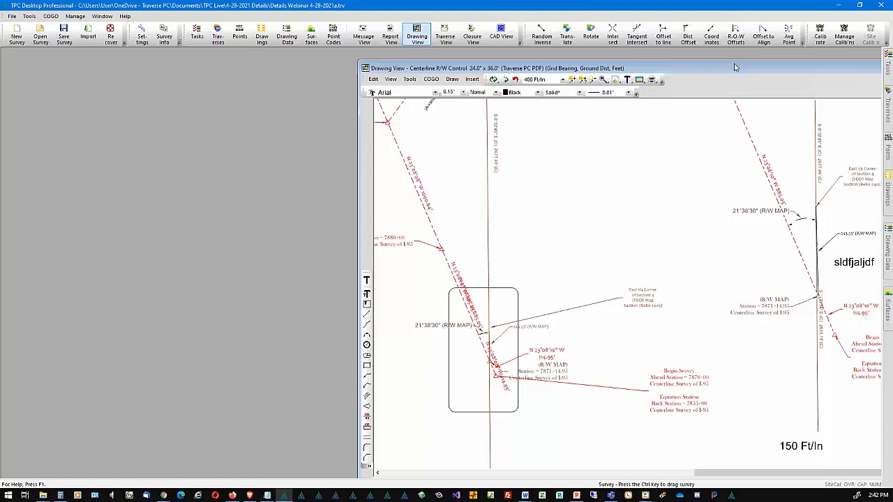
- Draw a two-segment arrow across the dashed centerline west of the detail, as part of its group, and finish the group edit
left_click_drag(734, 68, 527, 63)
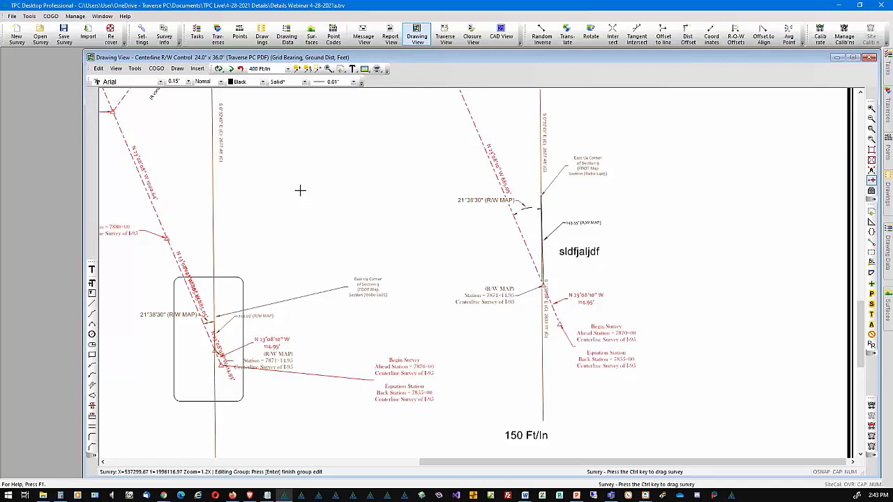
left_click(151, 198)
left_click(93, 368)
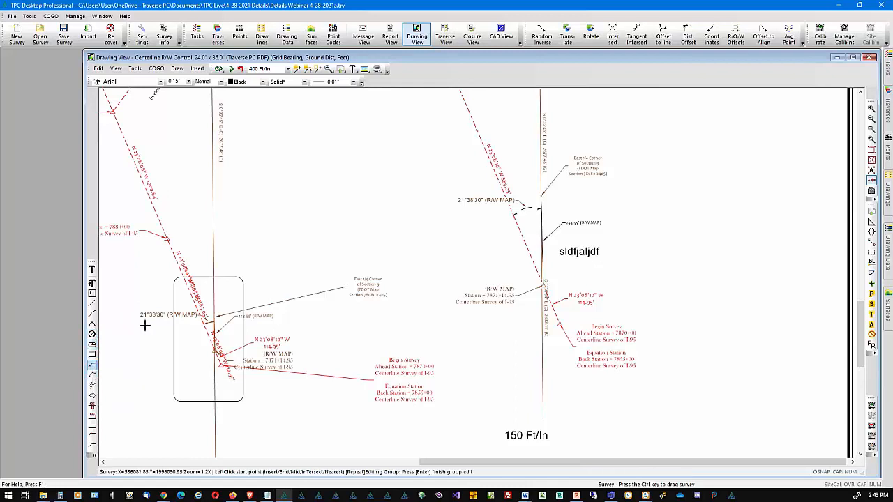
left_click(137, 300)
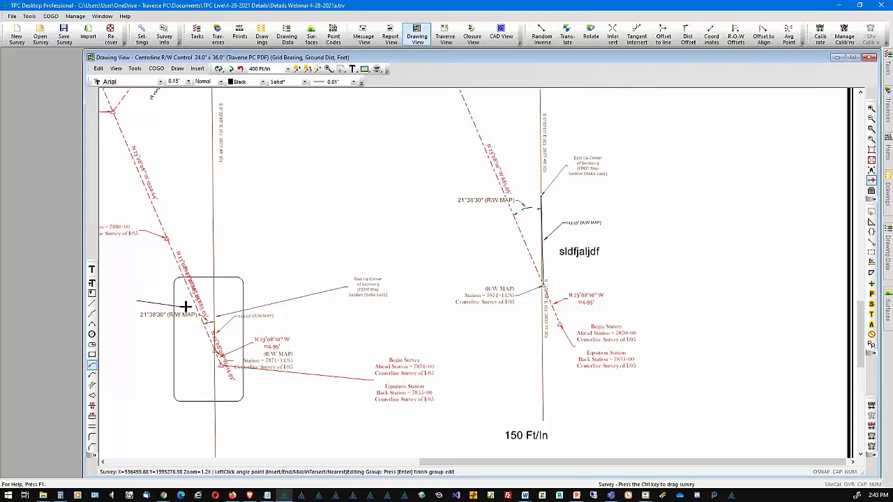
left_click(184, 199)
left_click(131, 167)
key("Return")
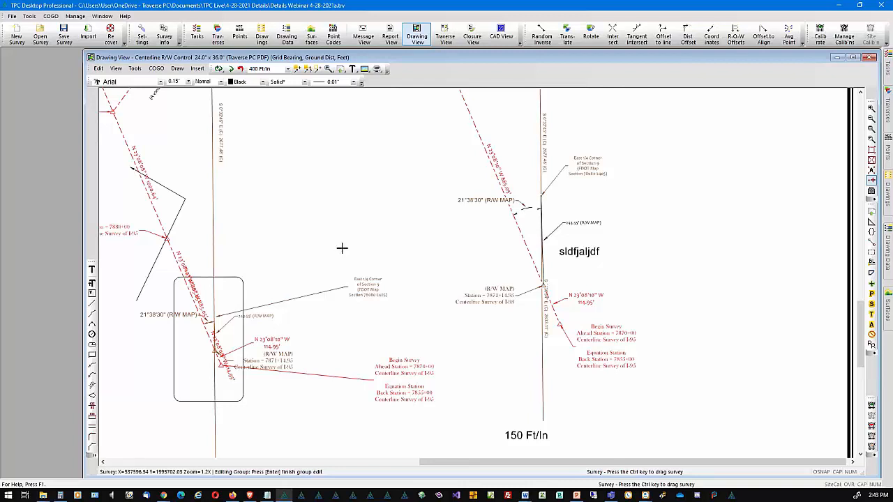
key("Return")
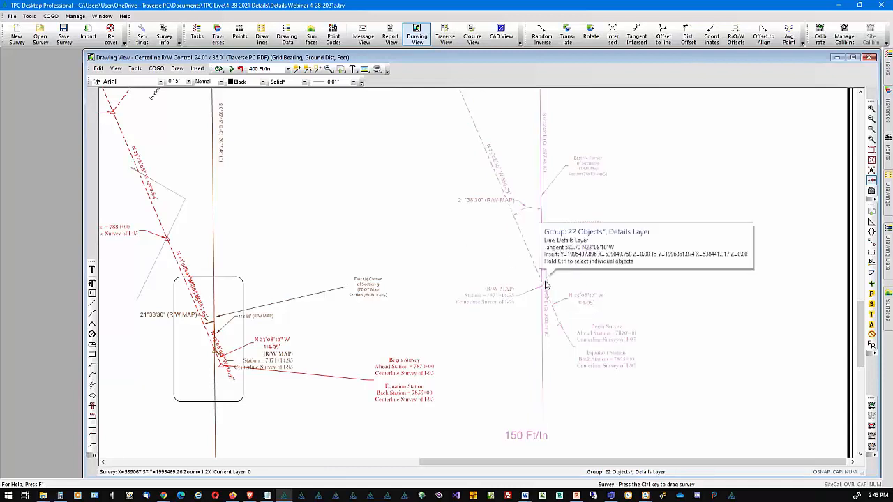
- Move the 150 Ft/In detail group east, delete the two-segment arrow, and move the detail partway back west
left_click_drag(546, 285, 682, 289)
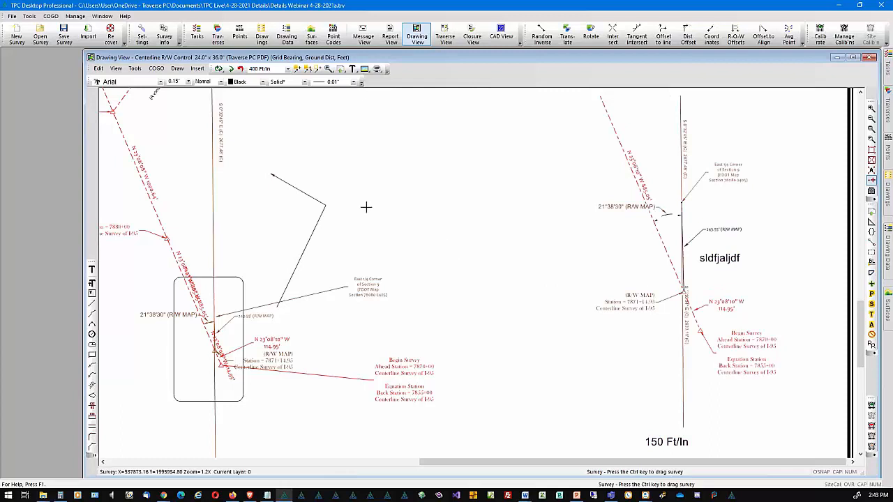
right_click(316, 203)
left_click(339, 205)
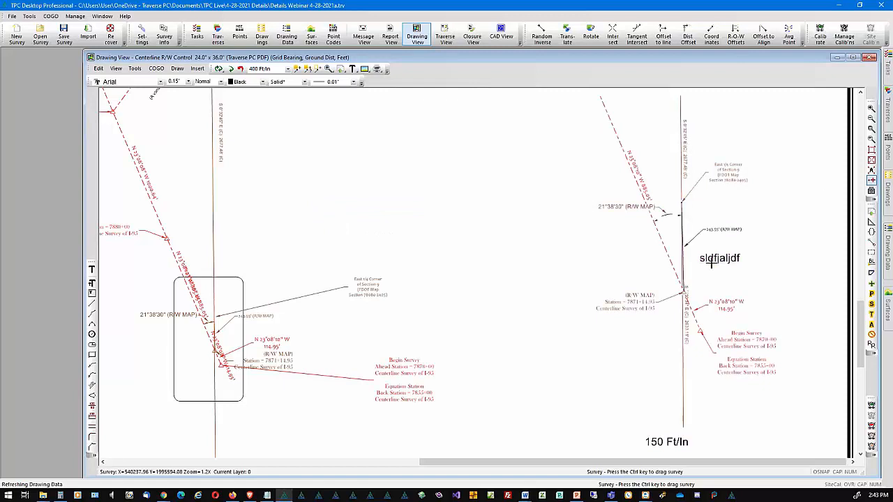
left_click_drag(717, 258, 626, 259)
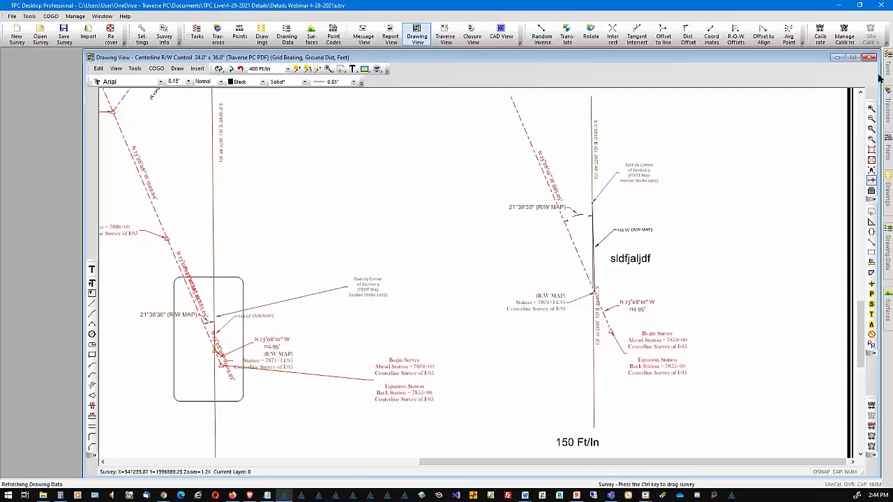
- Open the survey Details Webinar 4-28-2021b.trv without saving the changes to the current survey
mouse_move(880, 76)
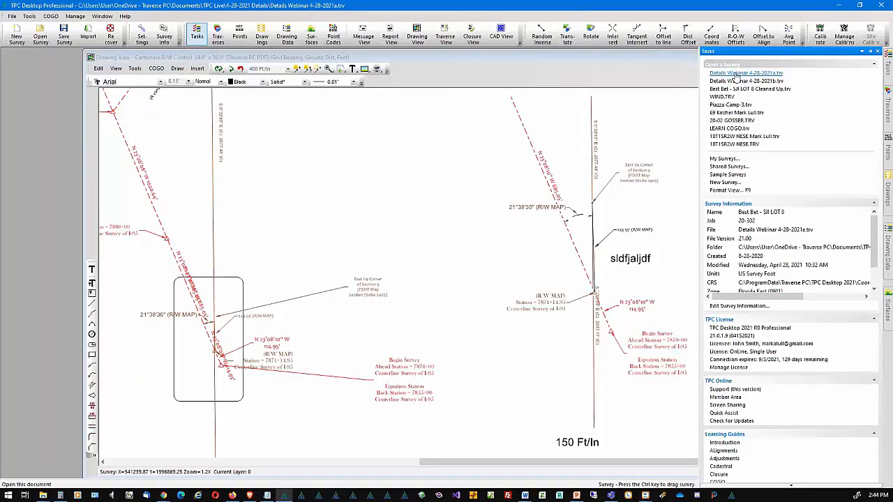
left_click(736, 75)
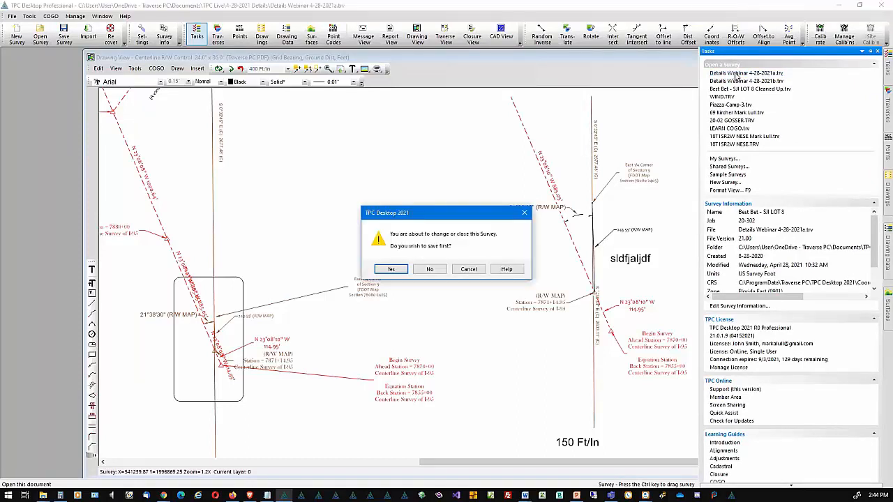
left_click(431, 270)
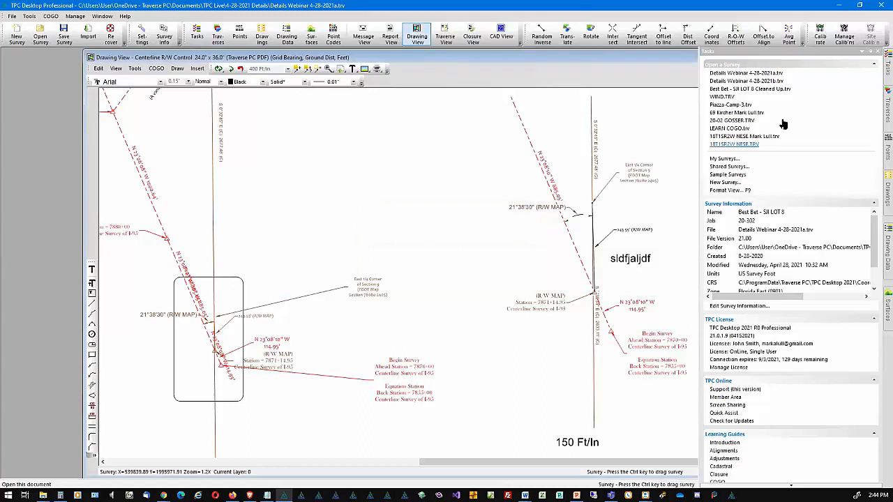
left_click(771, 82)
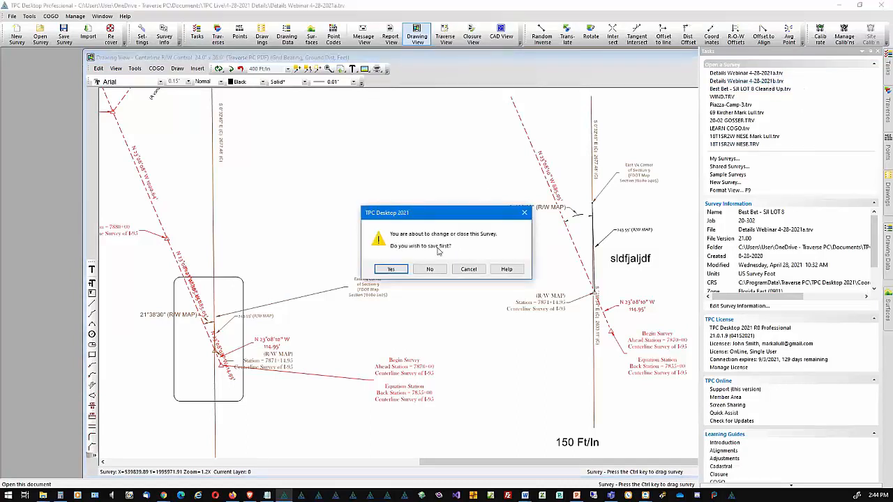
left_click(431, 270)
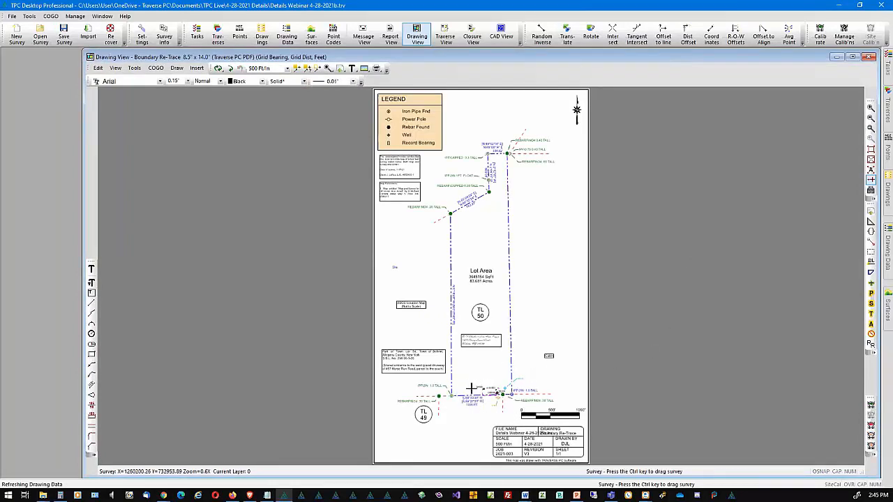
- Start a new detail from the magenta dashed rectangle around the shed and cabin at the lot's south end
mouse_move(475, 404)
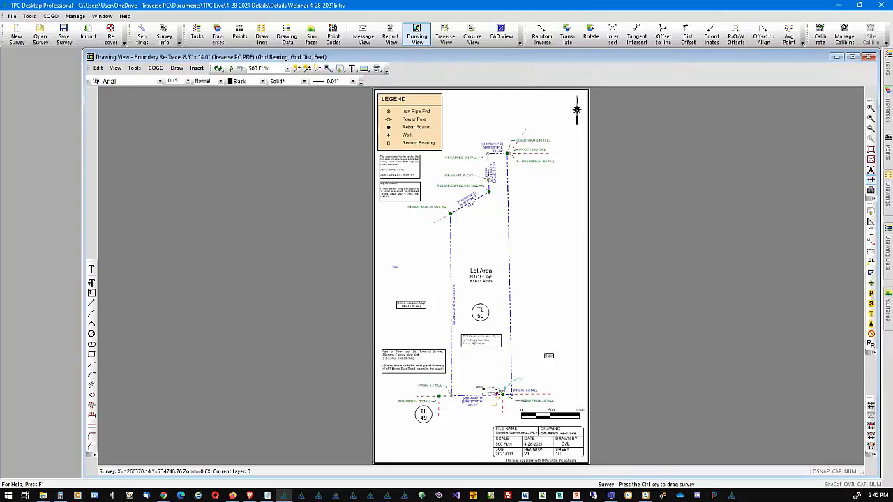
left_click(870, 129)
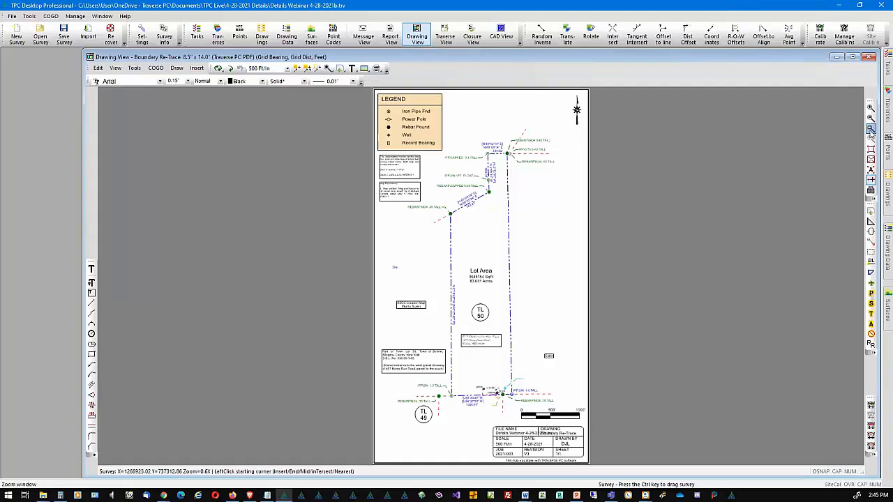
left_click(469, 380)
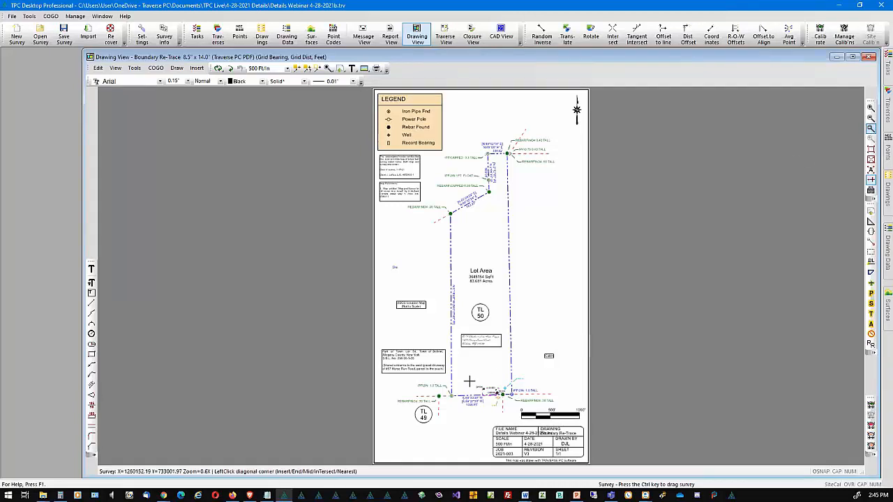
left_click(506, 402)
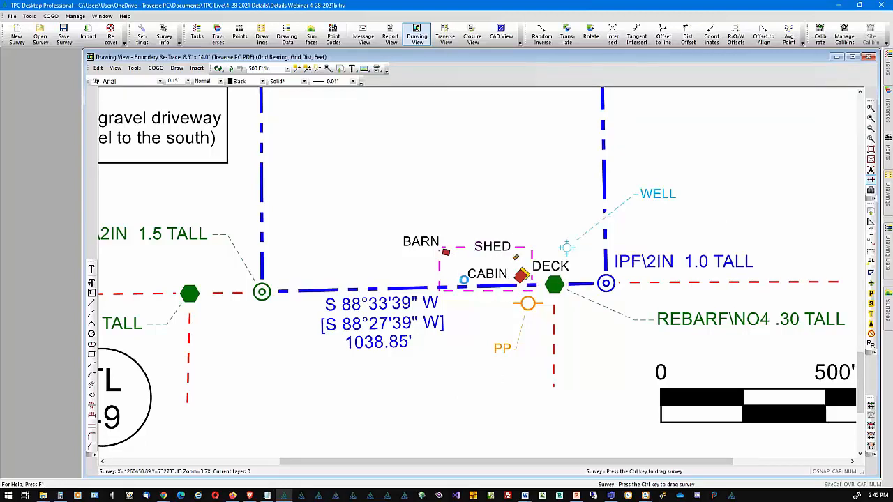
mouse_move(428, 245)
mouse_move(532, 272)
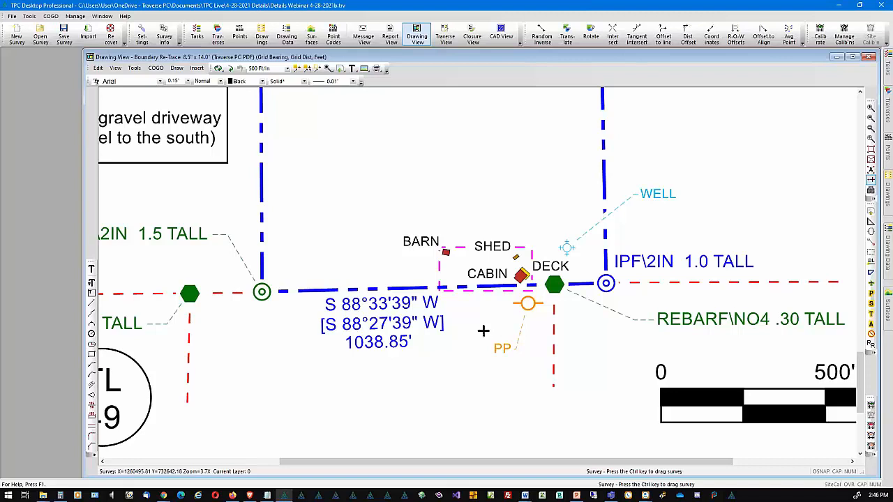
right_click(461, 247)
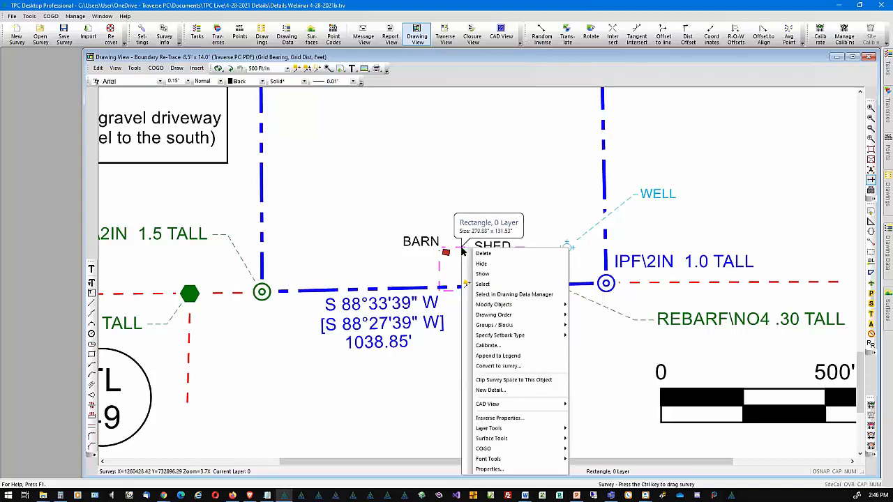
left_click(511, 391)
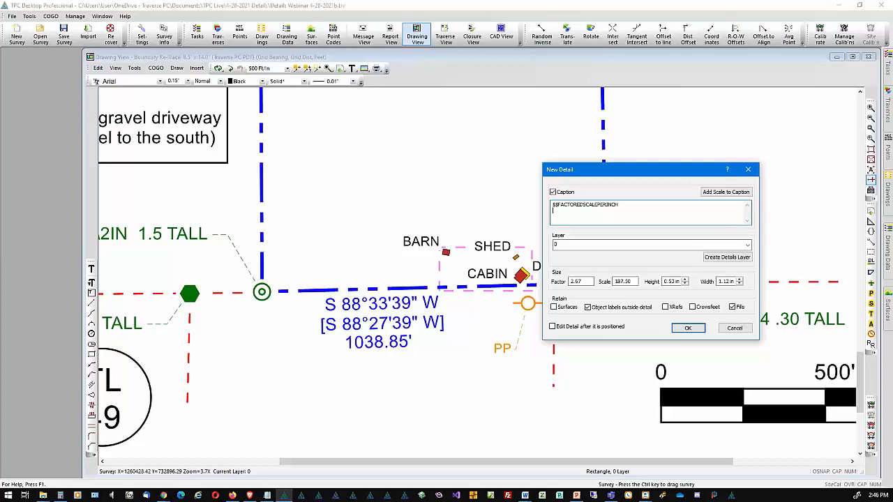
- Add the line "Barn, Shed & Barn blow-up" to the new detail's caption
type("Ba")
type("rn, Shed")
type(" &")
type(" Barn ")
type("bld")
type("w-u")
type("p")
key("BackSpace")
type("up")
- Create the Details layer for the new detail, set its scale to 100, and cancel the detail's creation
left_click(727, 258)
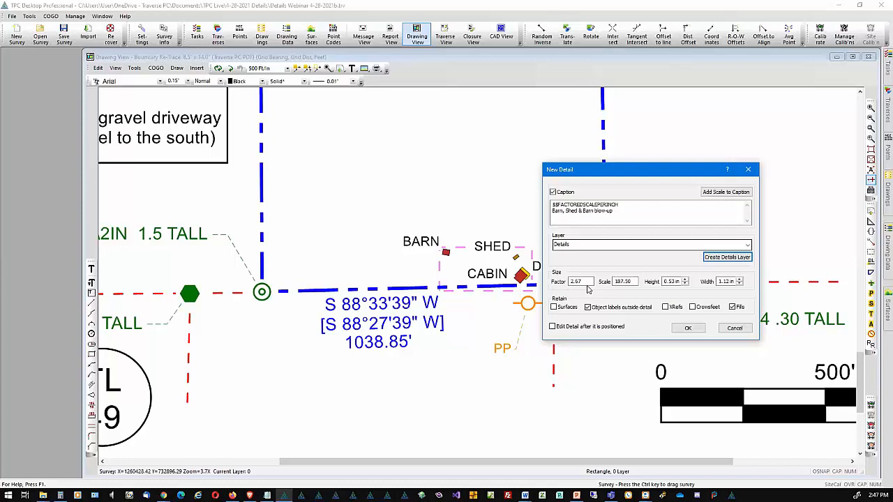
double_click(622, 281)
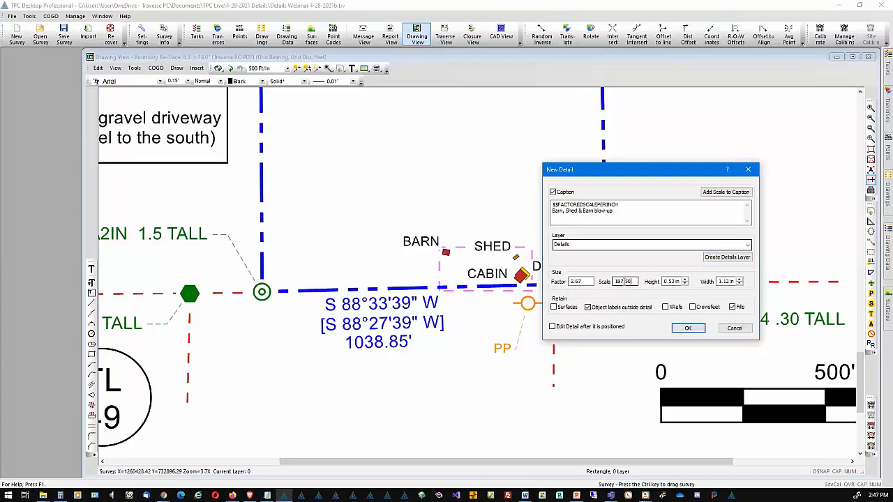
type("100")
left_click(741, 331)
- Shift the dashed rectangle slightly east and create a new detail from it, with editing enabled after it is positioned
left_click_drag(455, 248, 462, 248)
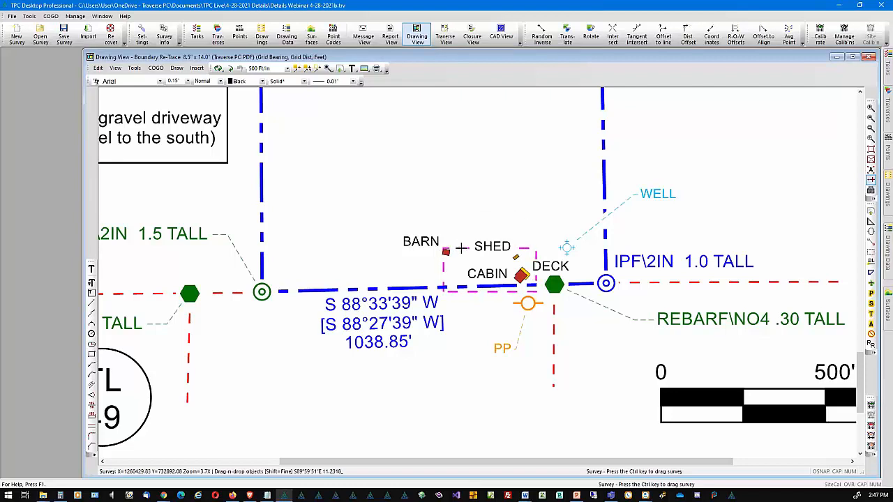
left_click_drag(461, 248, 464, 248)
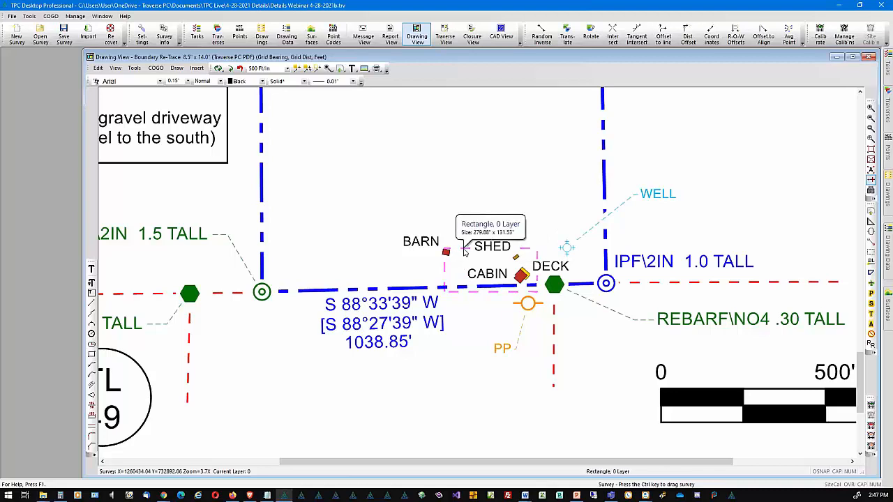
right_click(464, 251)
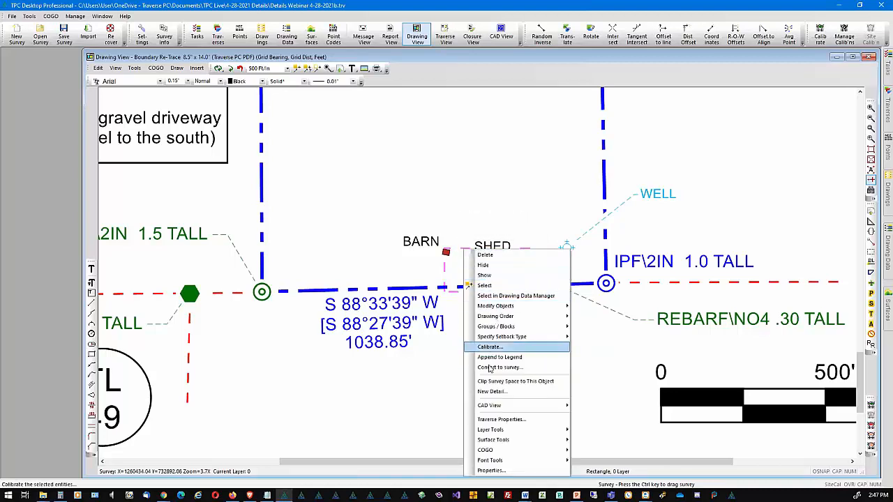
left_click(499, 392)
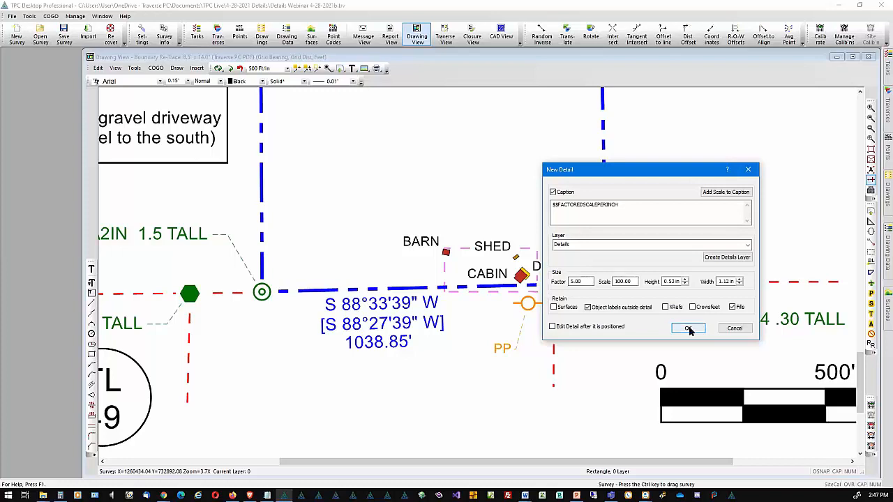
left_click(552, 327)
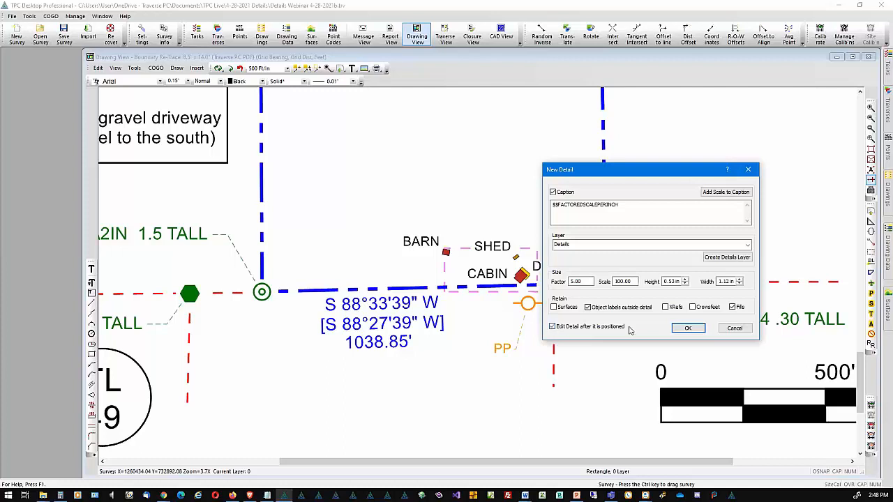
left_click(688, 329)
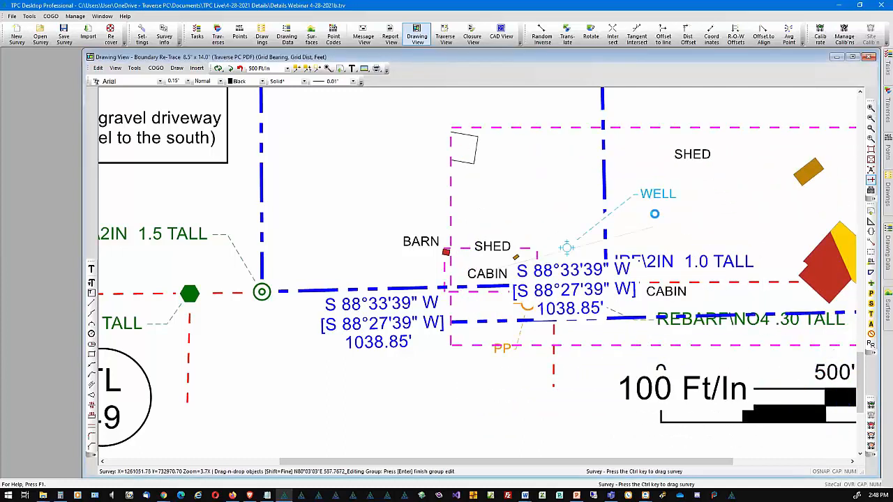
- Place the detail across the lot's east boundary above the WELL label, remove its dashed border, and finish the group edit
left_click(698, 202)
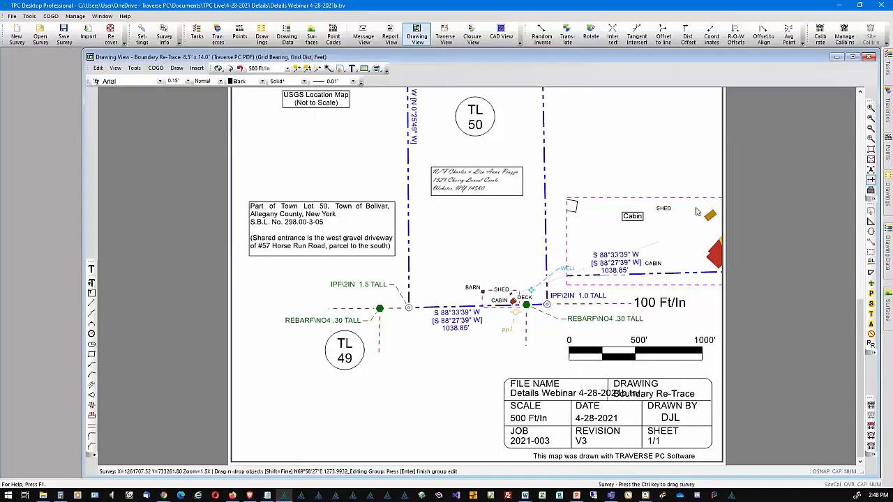
left_click_drag(696, 211, 615, 149)
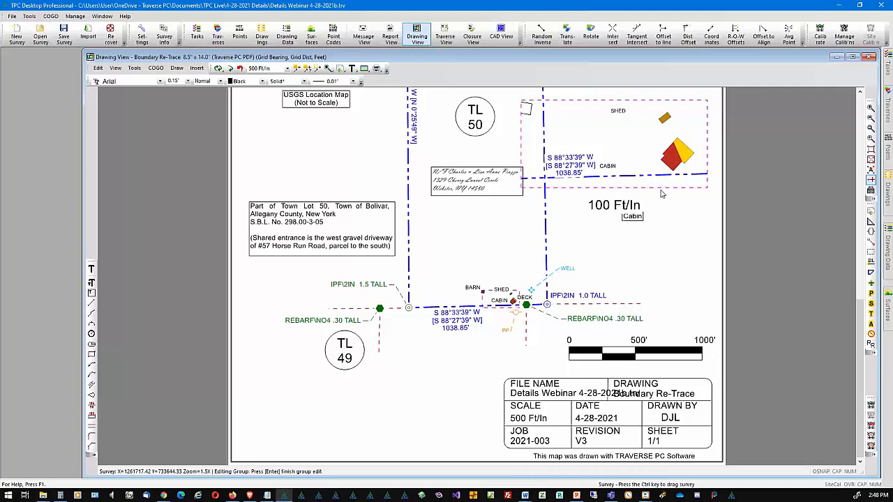
mouse_move(617, 204)
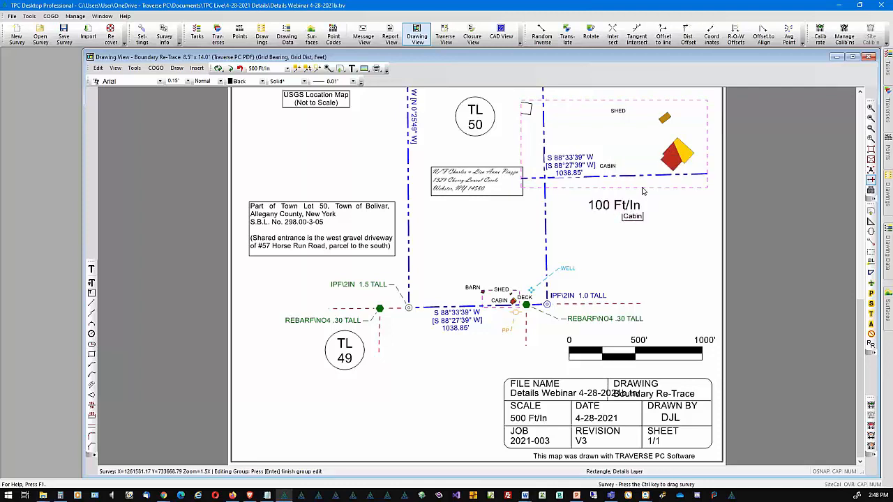
right_click(643, 190)
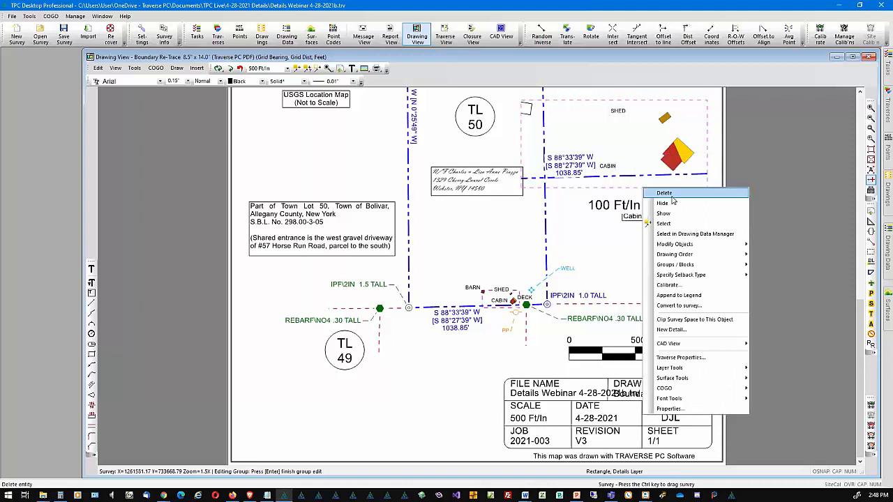
left_click(673, 198)
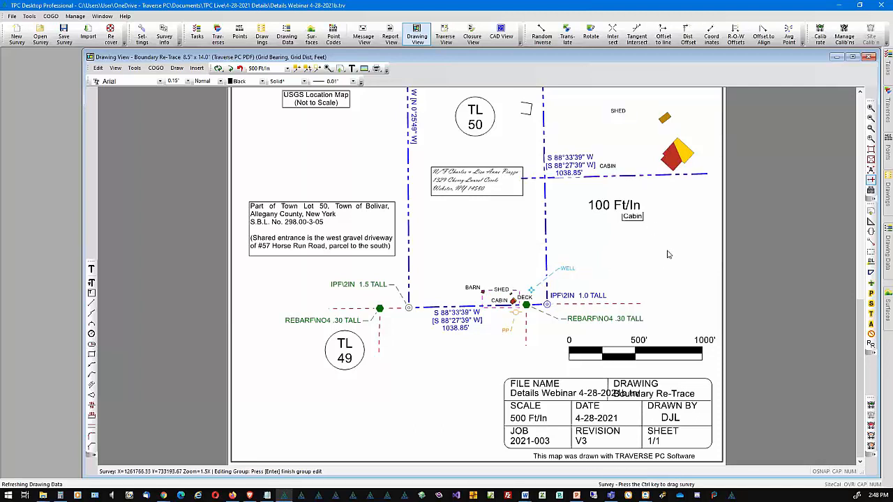
key("Return")
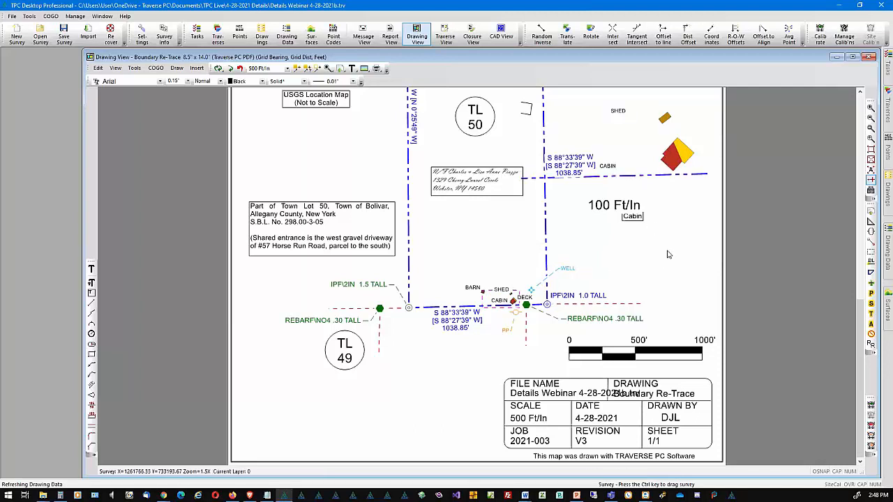
- Delete the 100 Ft/In detail and shift the dashed source rectangle around the shed and cabin slightly west
right_click(682, 163)
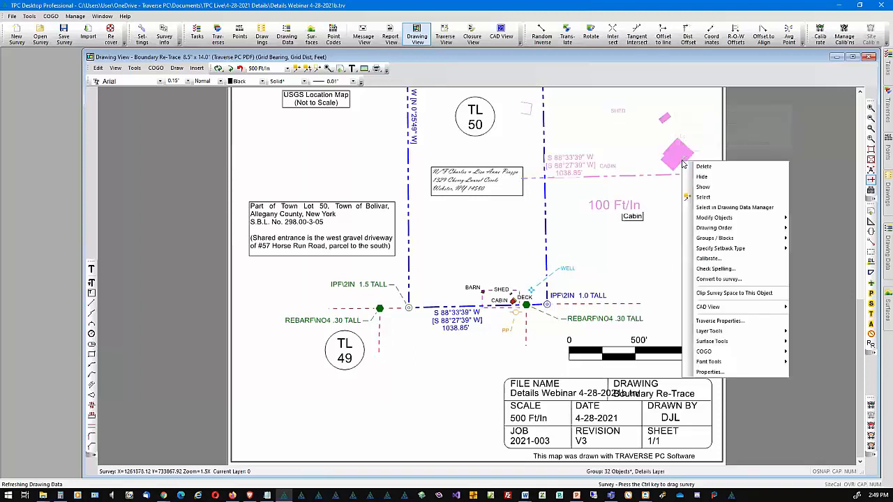
left_click(719, 170)
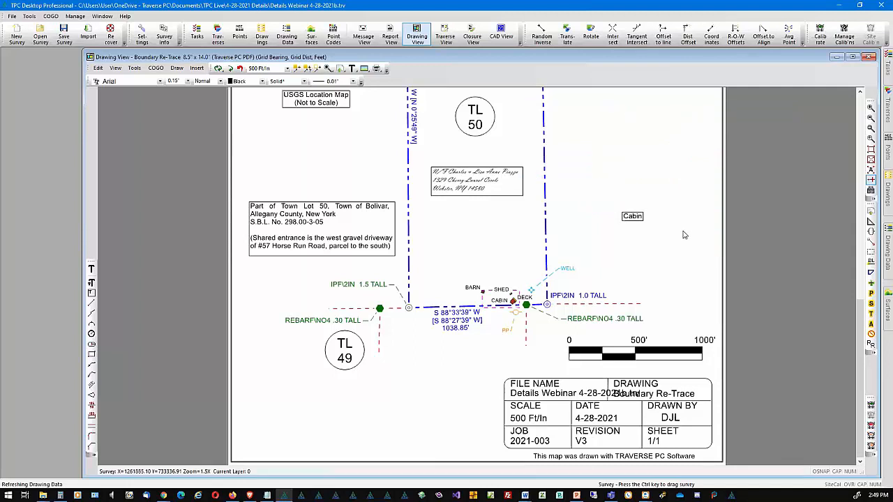
left_click(870, 128)
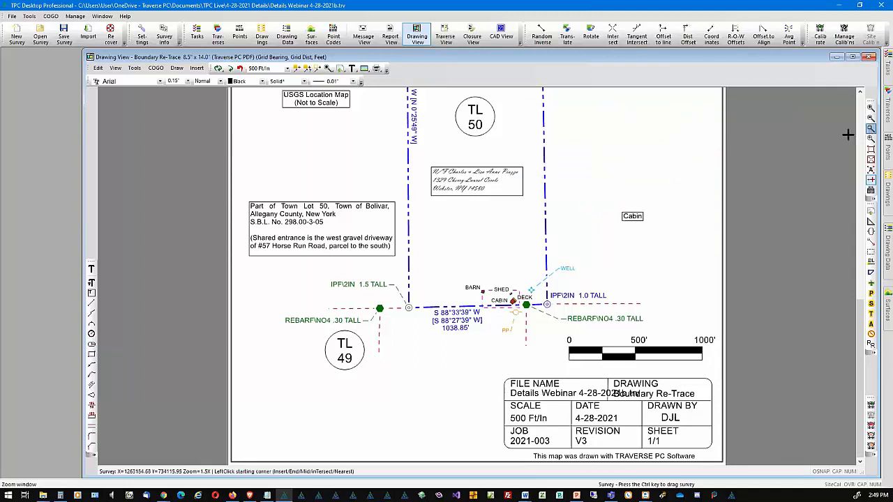
left_click(445, 251)
left_click(540, 346)
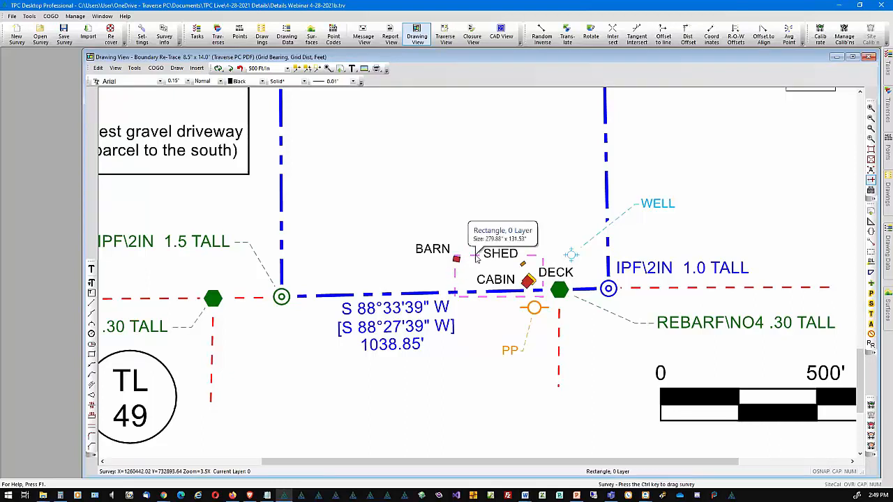
left_click_drag(476, 259, 465, 255)
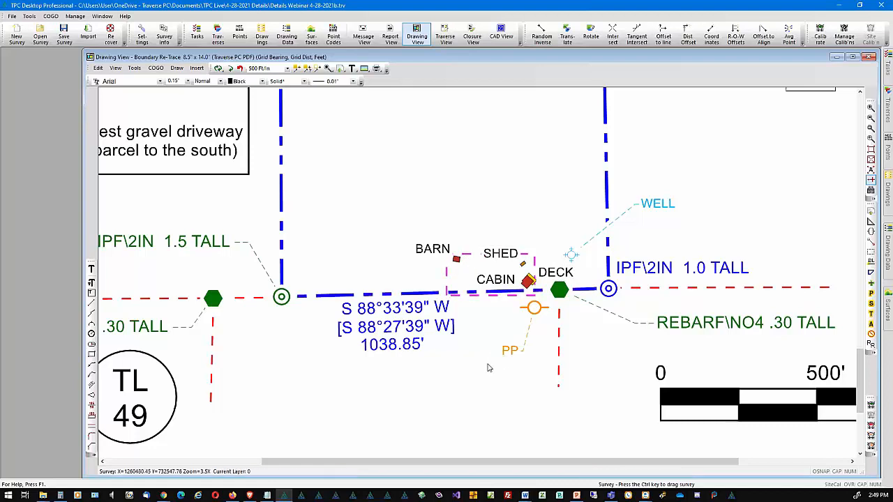
left_click(516, 295)
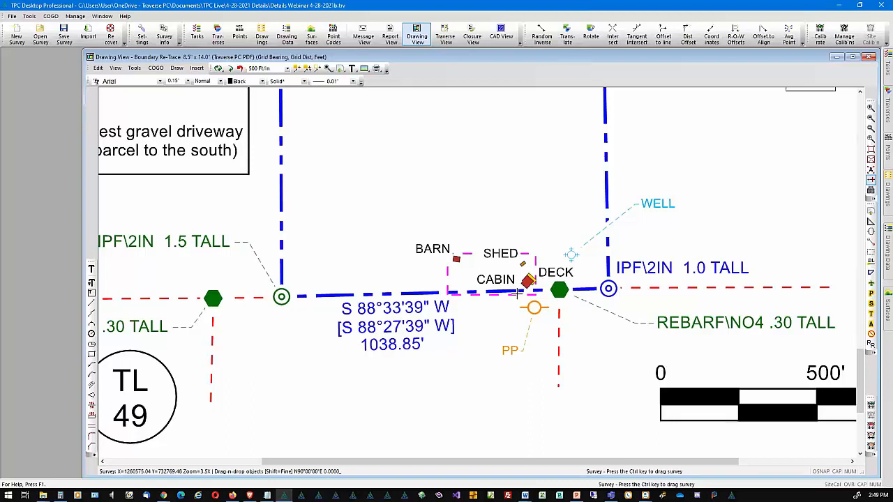
left_click_drag(516, 295, 516, 296)
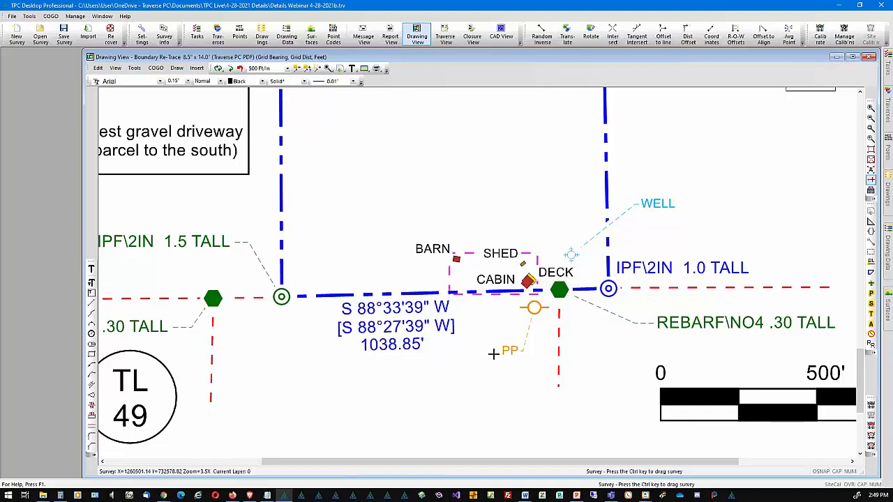
- Create a new detail from the dashed rectangle at scale 100 and place it across the lot's east boundary, above the WELL label
right_click(470, 257)
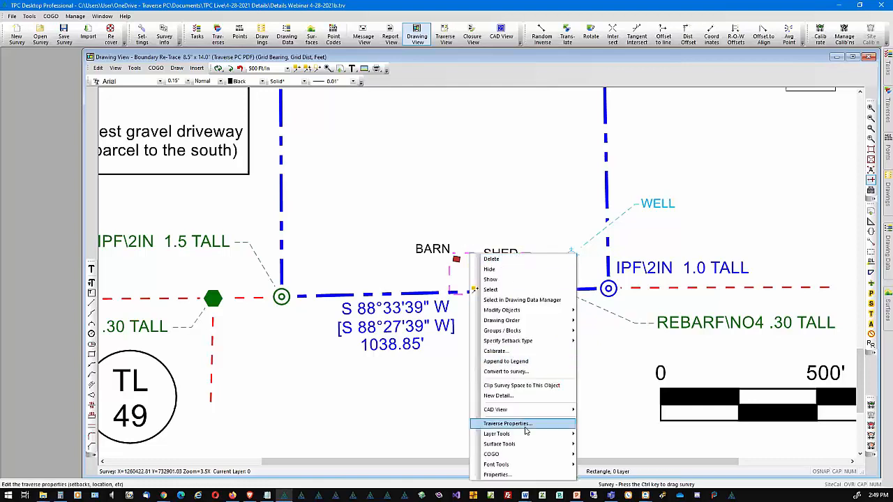
left_click(517, 396)
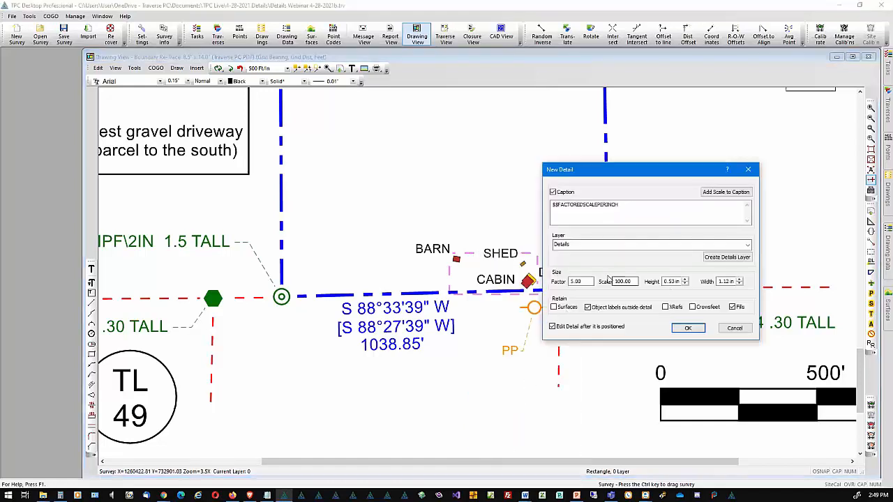
left_click(631, 204)
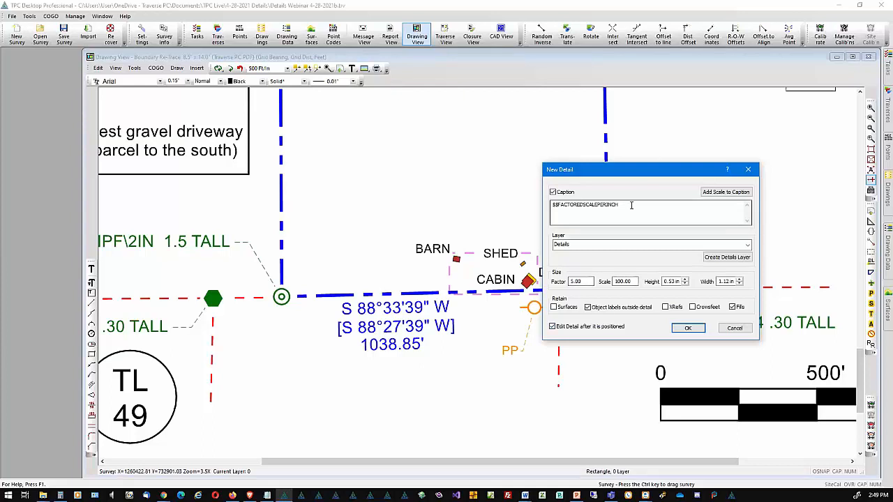
left_click(689, 330)
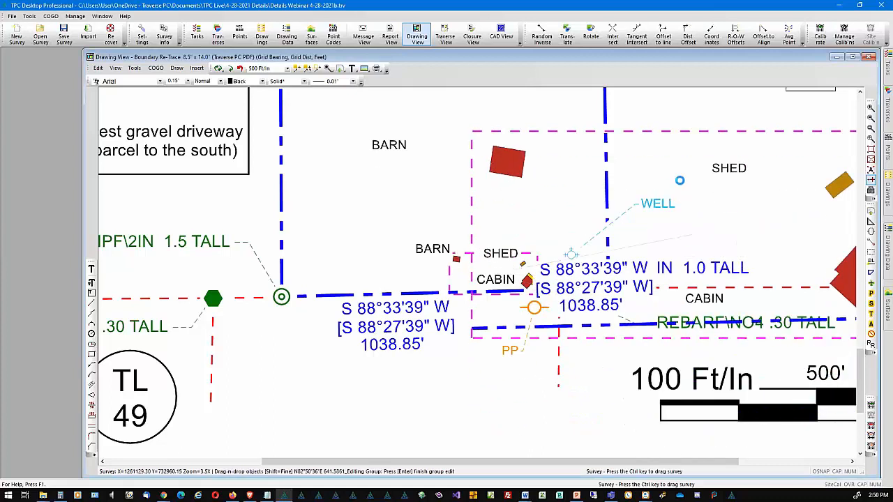
left_click(674, 193)
scroll(674, 192, "down", 4)
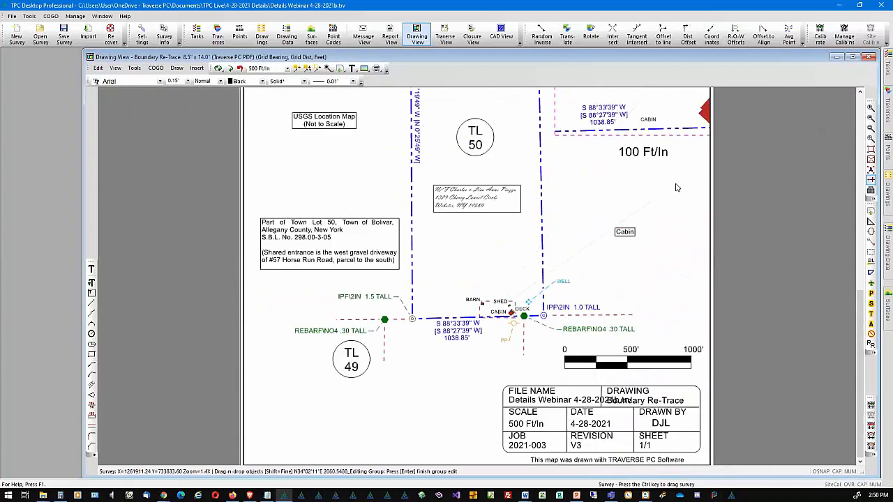
left_click_drag(618, 178, 602, 187)
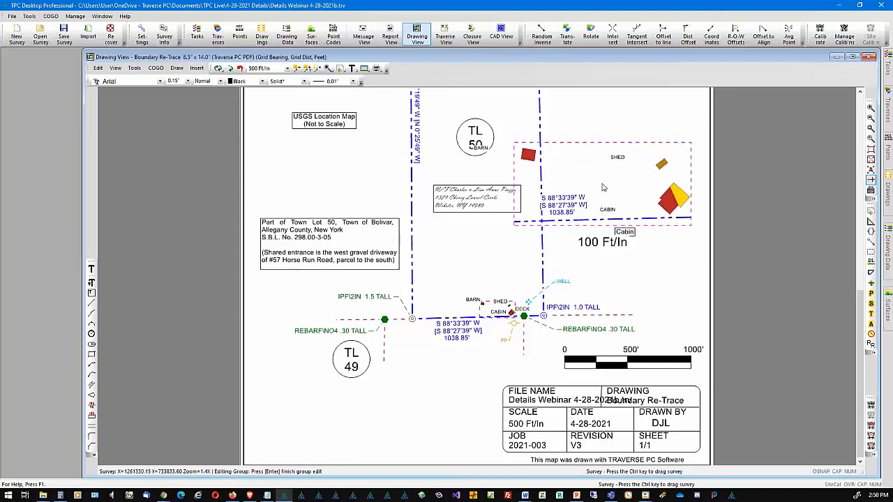
- Delete the boxed Cabin label that overlaps the new detail
right_click(633, 238)
left_click(659, 241)
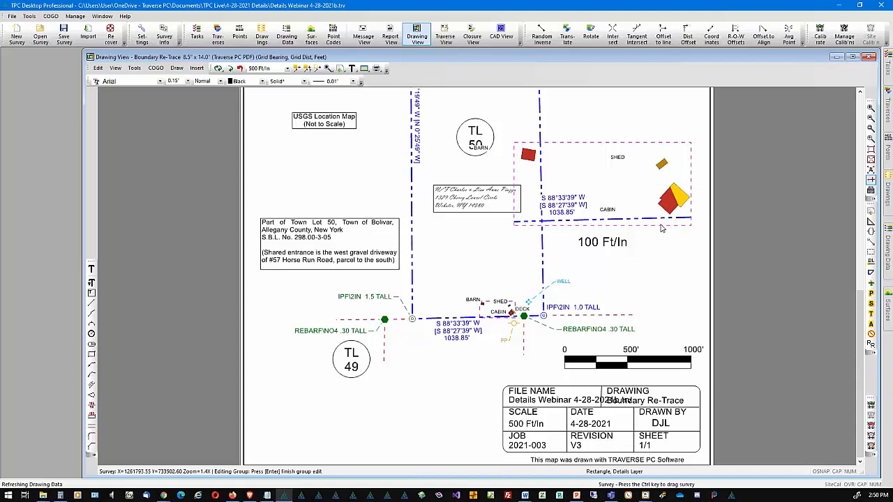
- Try shifting the detail's dashed border slightly east, and undo the move
left_click_drag(662, 228, 677, 229)
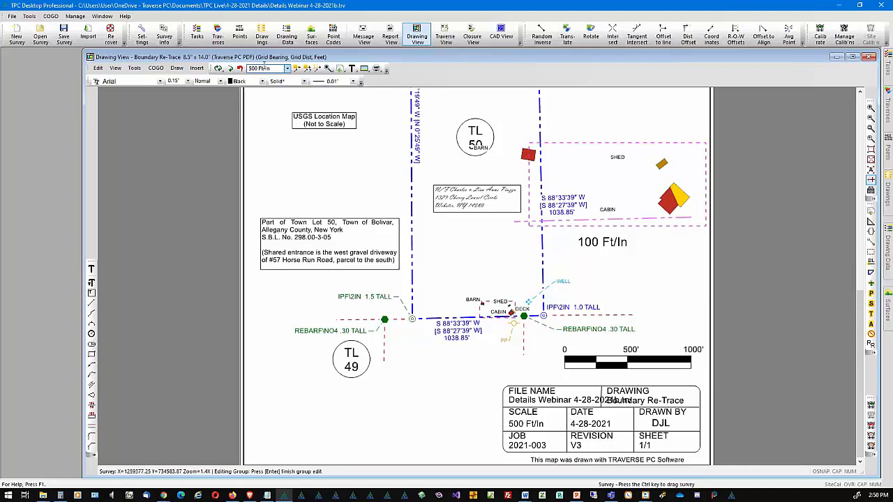
left_click(240, 69)
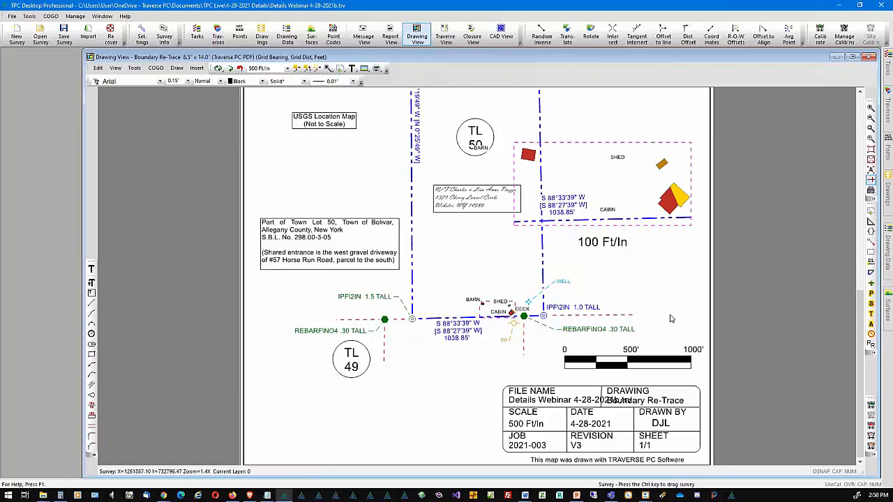
- Set the detail group's scale to 125
left_click(654, 222)
left_click(505, 227)
double_click(647, 228)
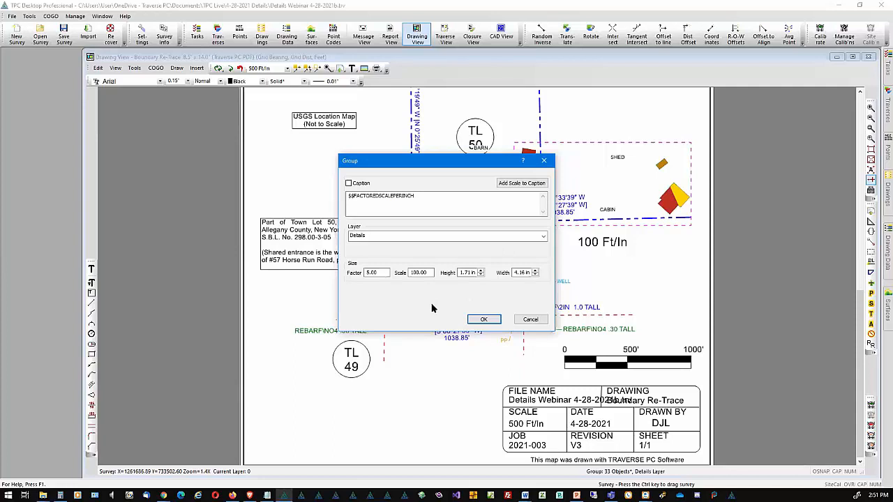
left_click(427, 273)
left_click_drag(430, 272, 406, 276)
type("125")
left_click(484, 319)
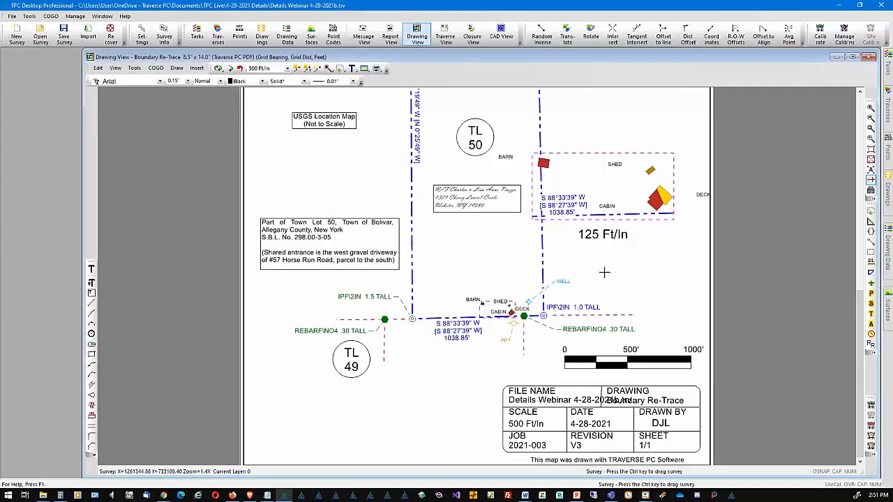
- Move the detail's DECK label above CABIN and its BARN label below the barn, and reposition the detail east of the lot boundary
mouse_move(588, 238)
left_mouse_down()
mouse_move(567, 237)
mouse_move(574, 237)
left_mouse_up()
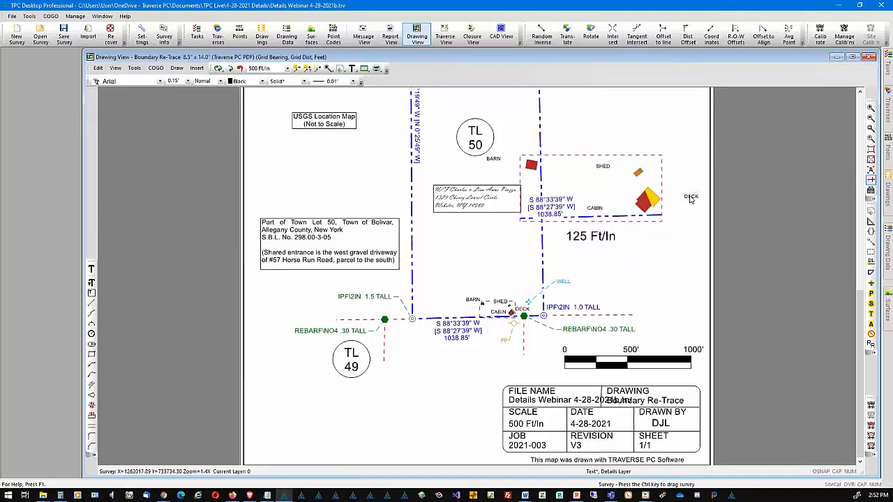
left_click_drag(684, 199, 625, 209)
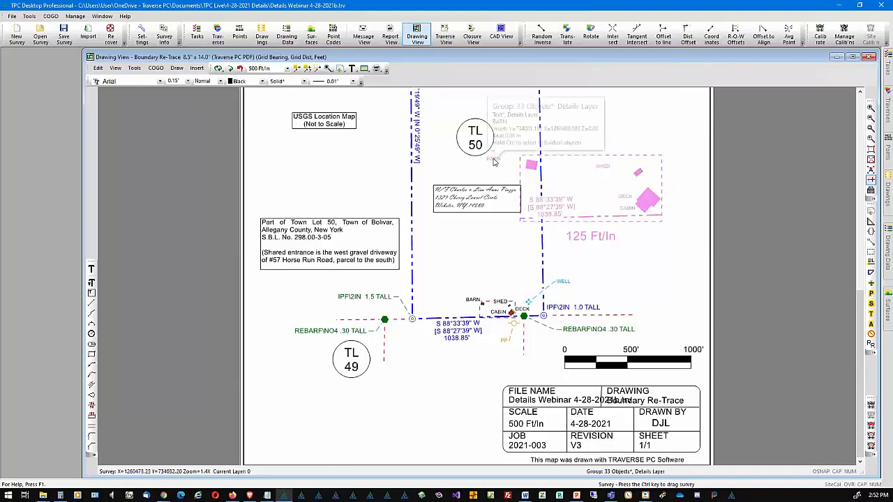
left_click_drag(493, 161, 548, 177)
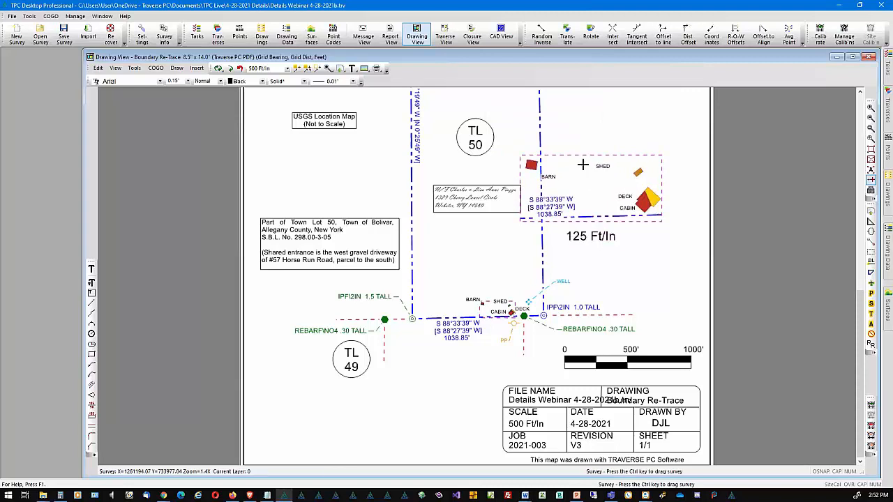
left_click_drag(582, 159, 619, 122)
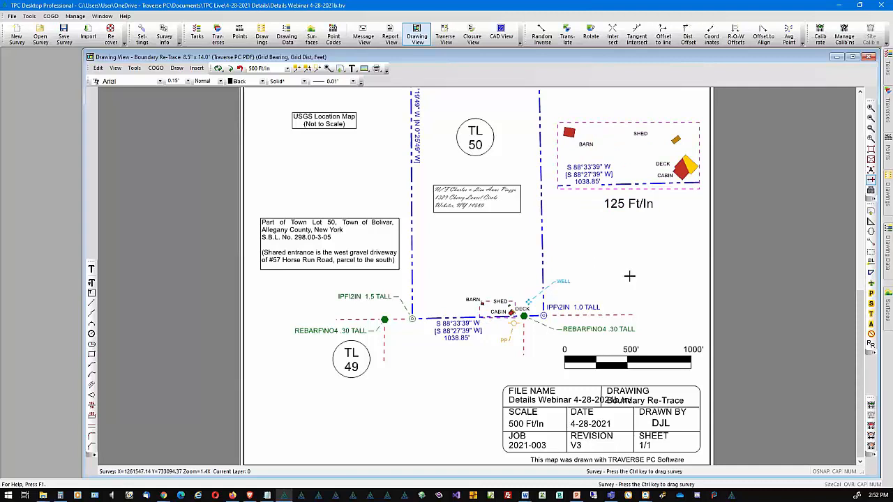
- Set the detail caption's text height to 0.08 in and add the line "Barn, Shed & Barn blow-up"
double_click(631, 207)
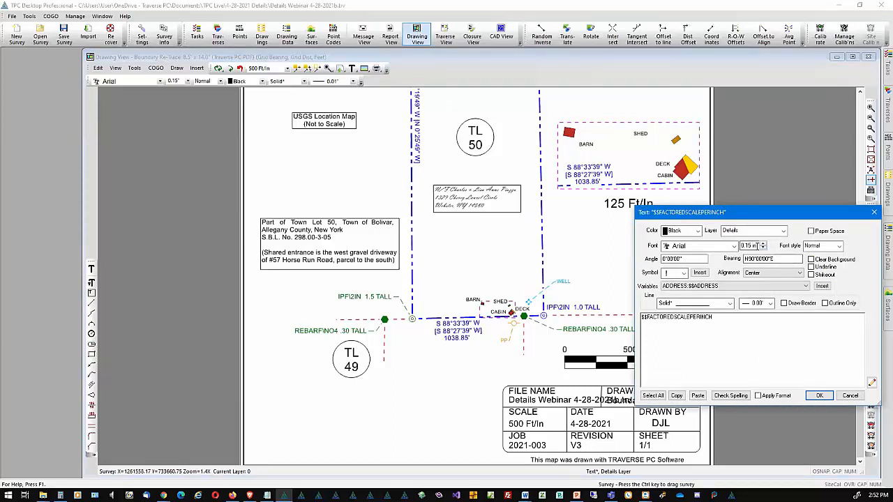
triple_click(756, 246)
type("0.08")
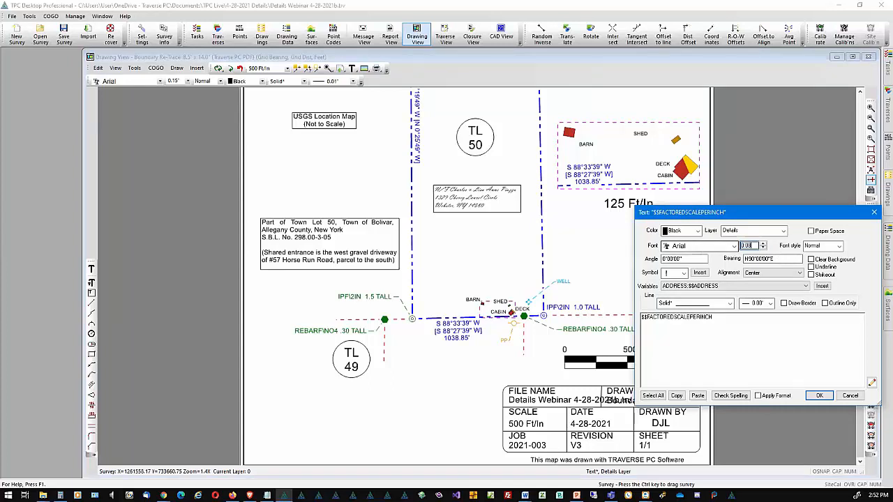
left_click(731, 319)
type("Barn, Shed & Barn")
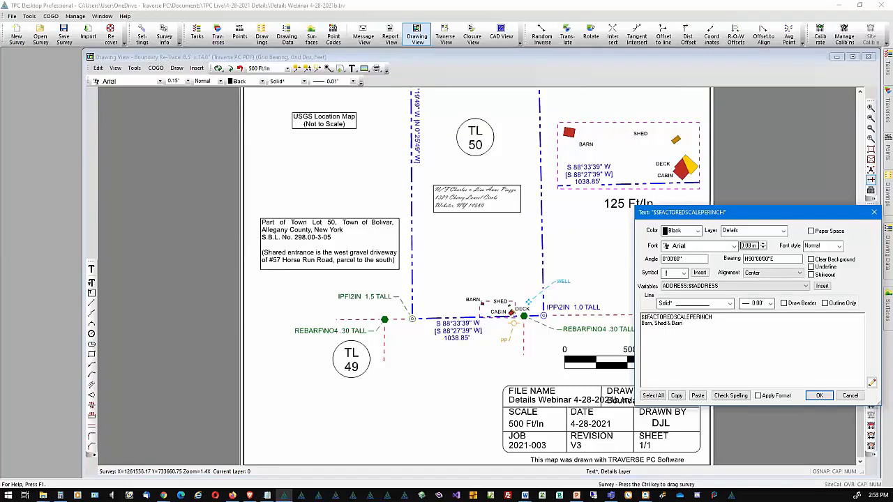
type("blow-up")
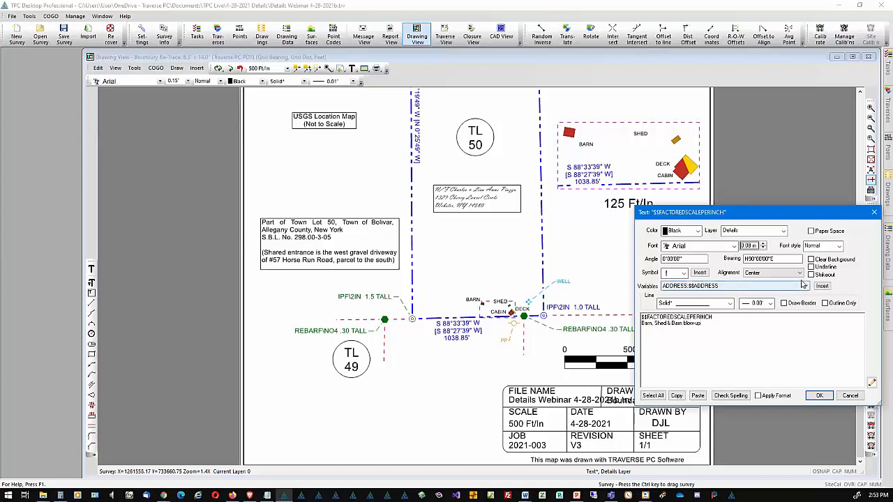
left_click(815, 395)
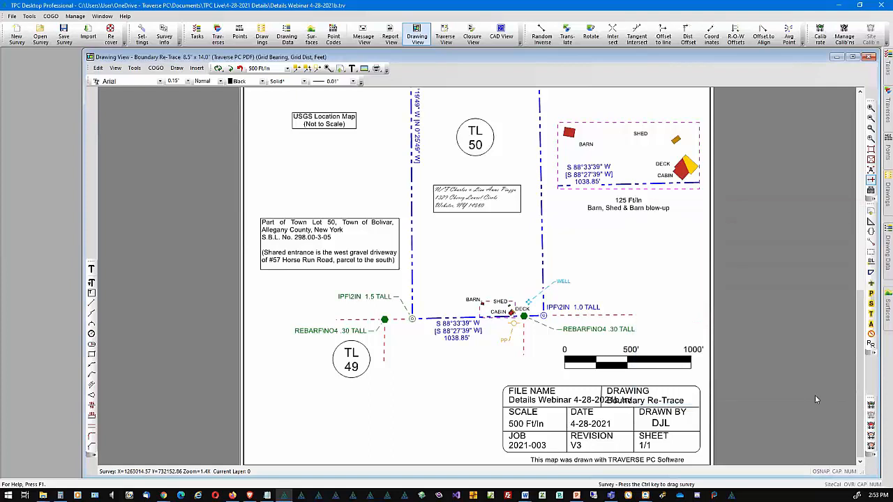
- Review the alignment choices for the detail's caption text and keep Center
double_click(632, 215)
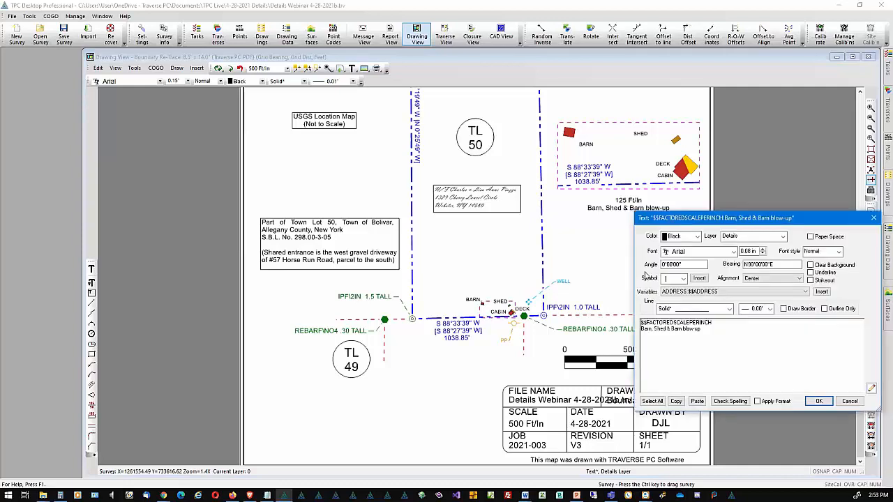
left_click(800, 278)
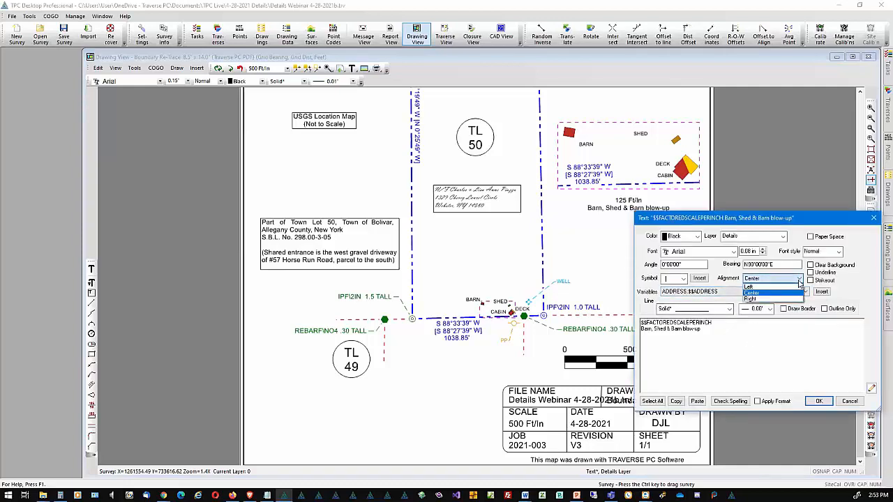
left_click(780, 349)
left_click(820, 402)
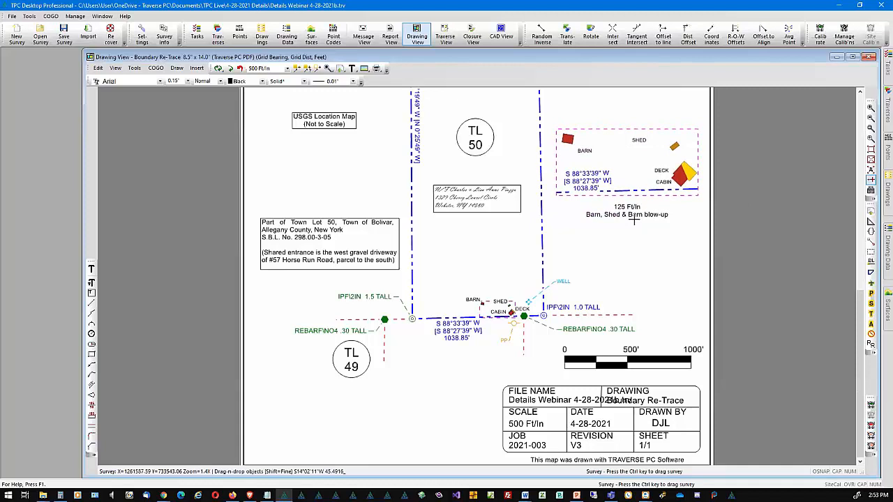
- Move the bearing and distance labels of the detail's boundary line east toward the middle of the line
mouse_move(588, 177)
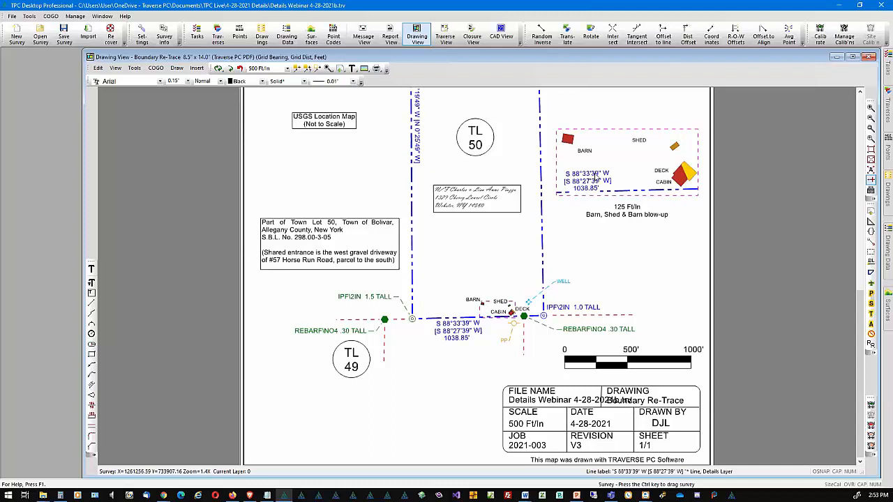
left_click_drag(599, 177, 629, 169)
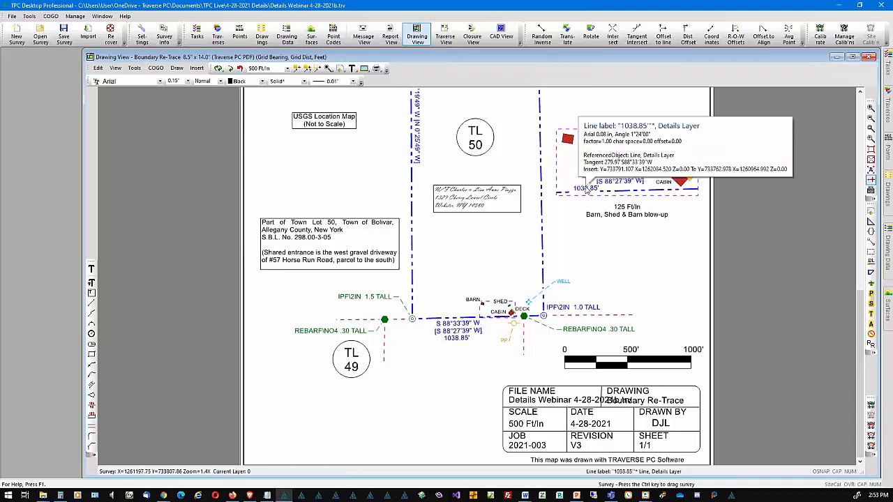
left_click_drag(587, 188, 619, 188)
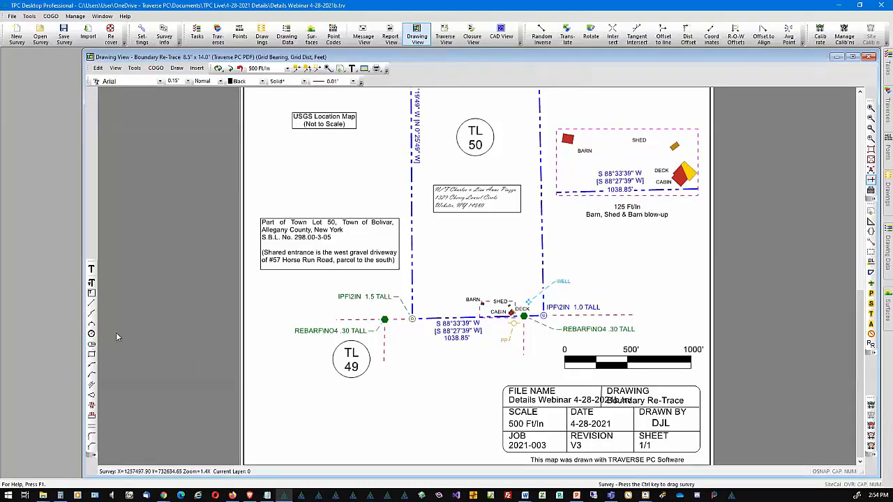
- Draw a dynamic offset dimension in the detail from the barn perpendicular to the boundary line below it
left_click(92, 385)
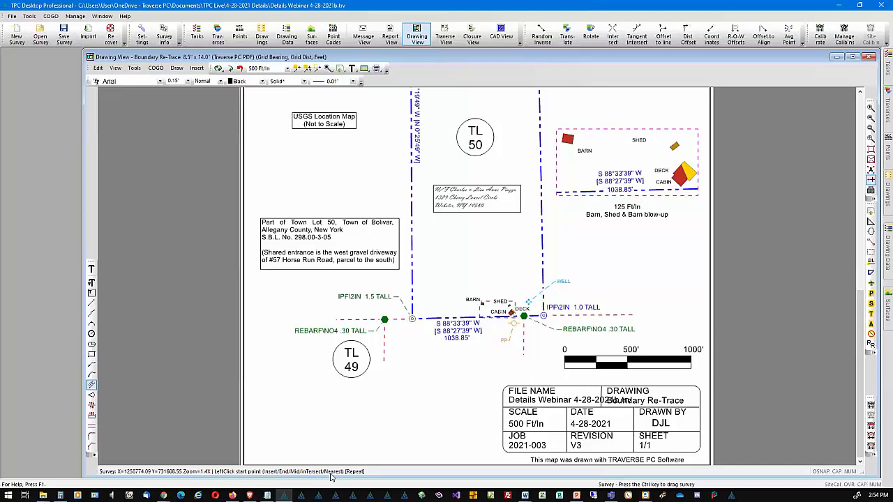
left_click(598, 288)
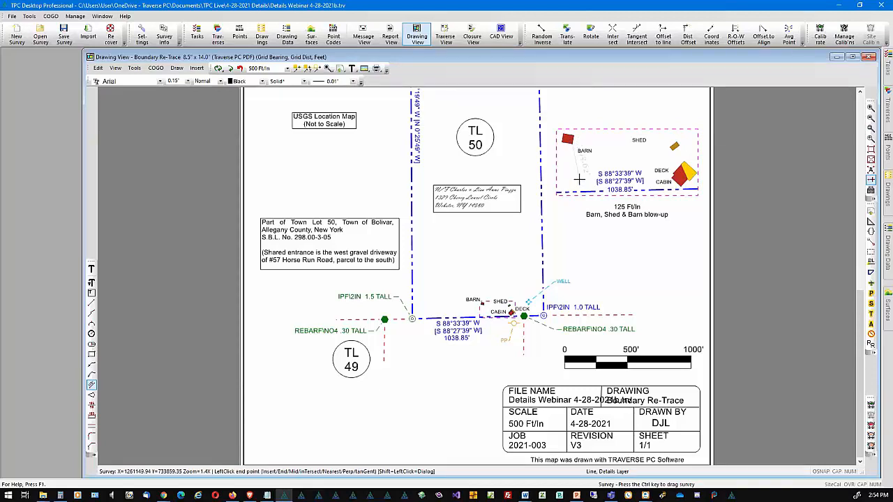
key("p")
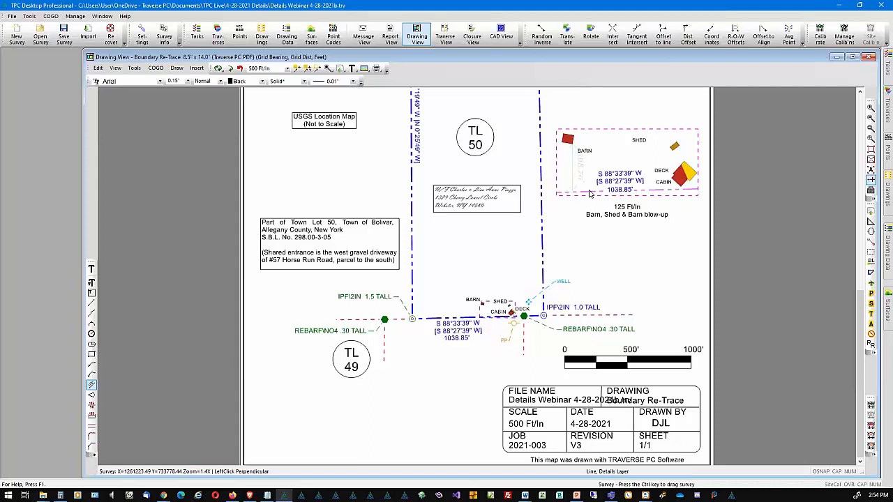
left_click(589, 192)
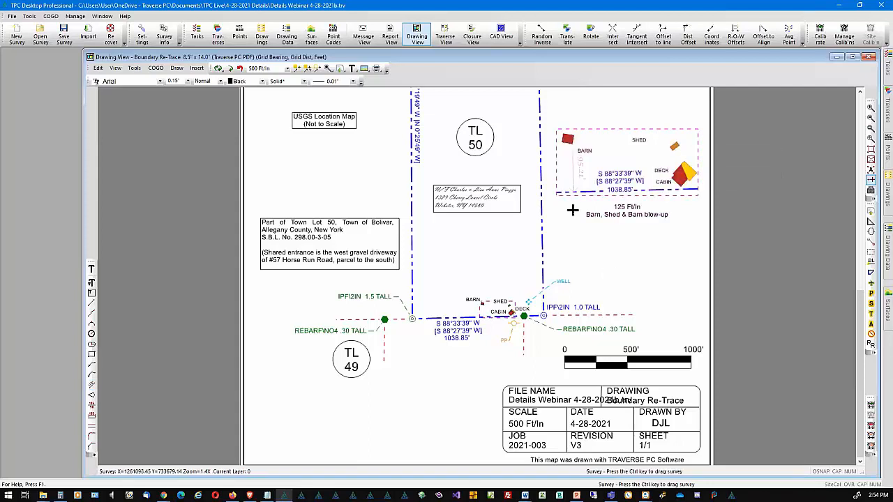
- Set the Dynamic Offset color to Black in the drawing settings
right_click(576, 256)
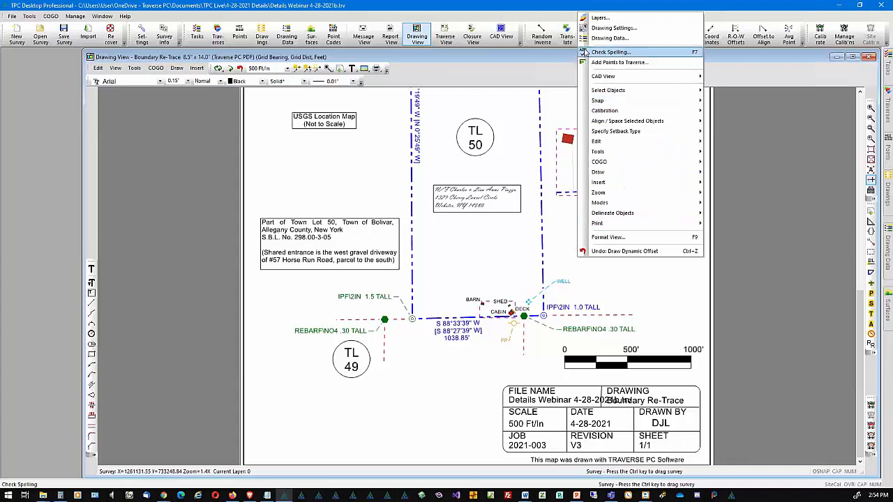
left_click(607, 28)
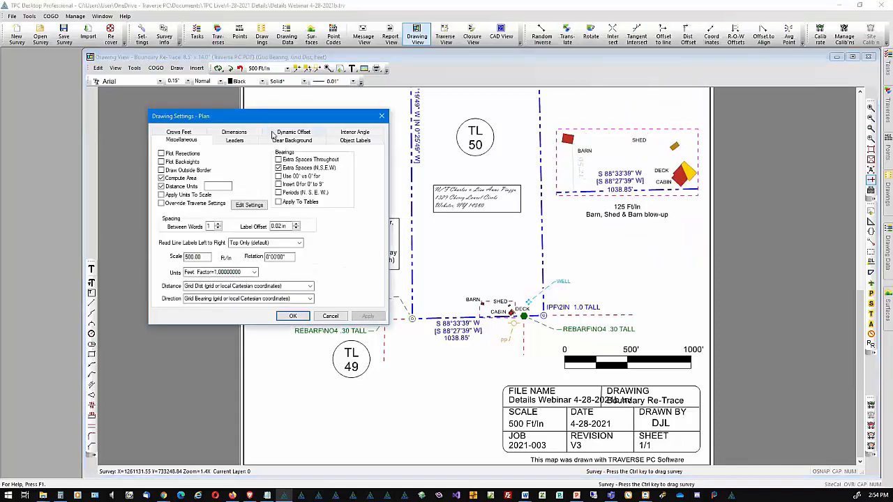
left_click(285, 135)
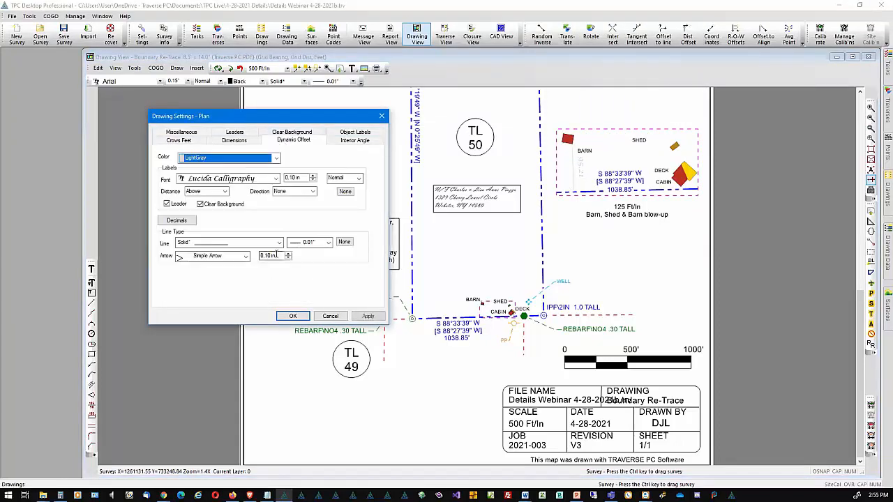
left_click(277, 162)
scroll(277, 293, "up", 1)
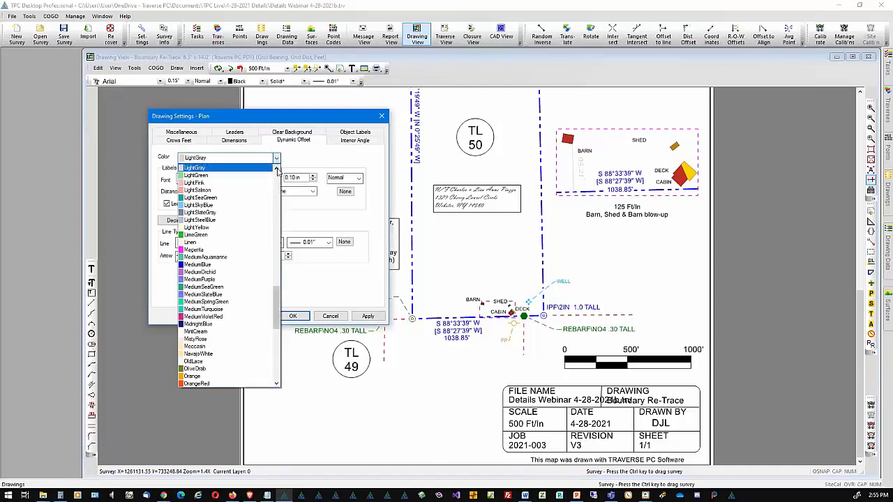
scroll(231, 279, "up", 15)
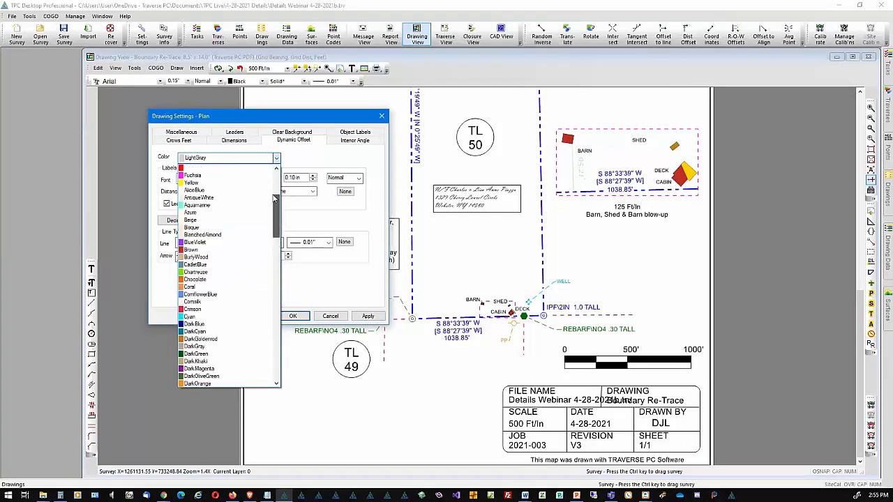
left_click(191, 168)
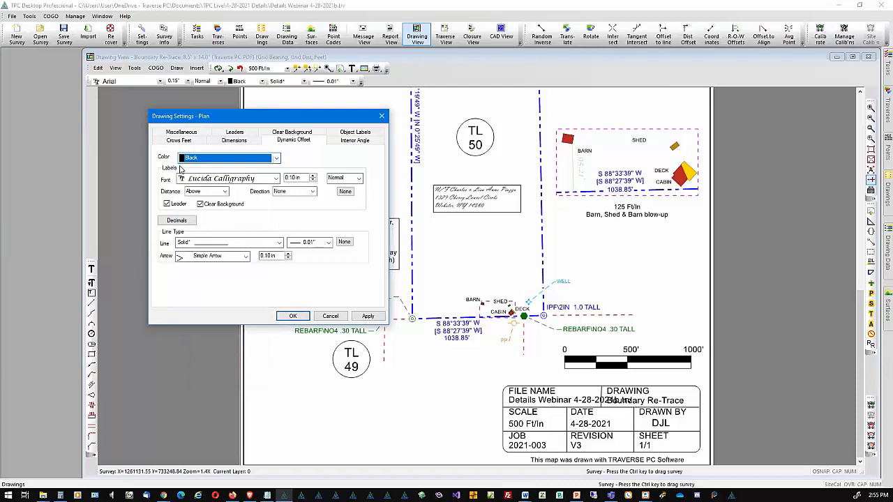
- Set the dynamic offset labels to Arial at 0.08 in with a Solid Arrow, and apply the drawing settings
left_click(276, 178)
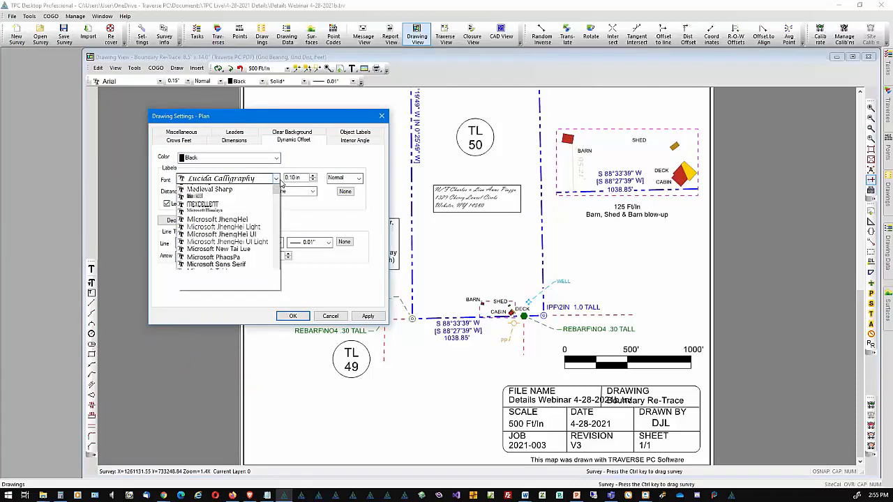
scroll(235, 218, "up", 15)
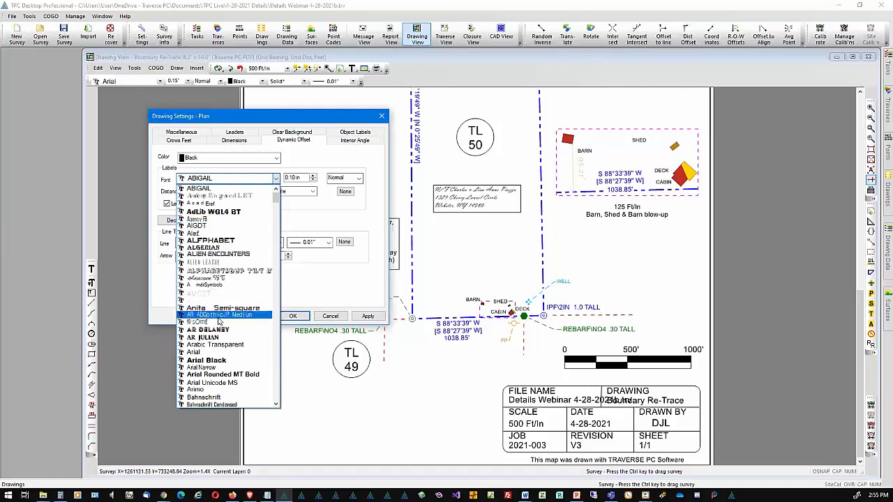
left_click(213, 353)
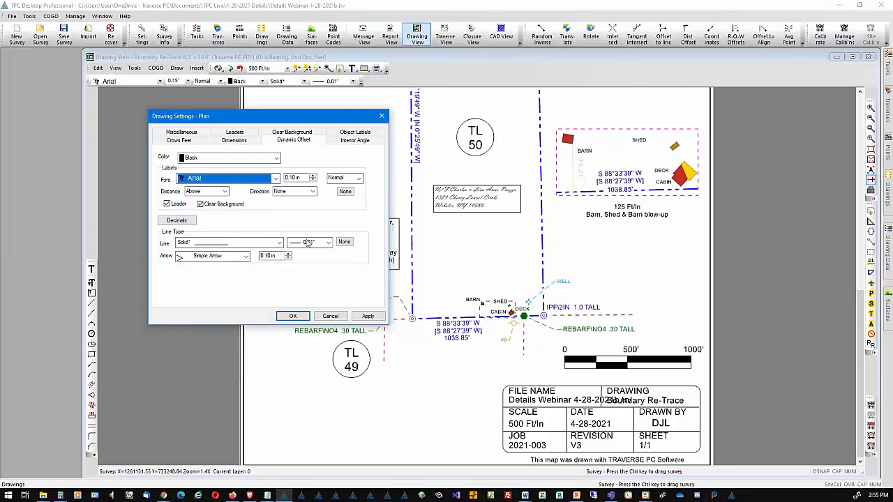
left_click(312, 180)
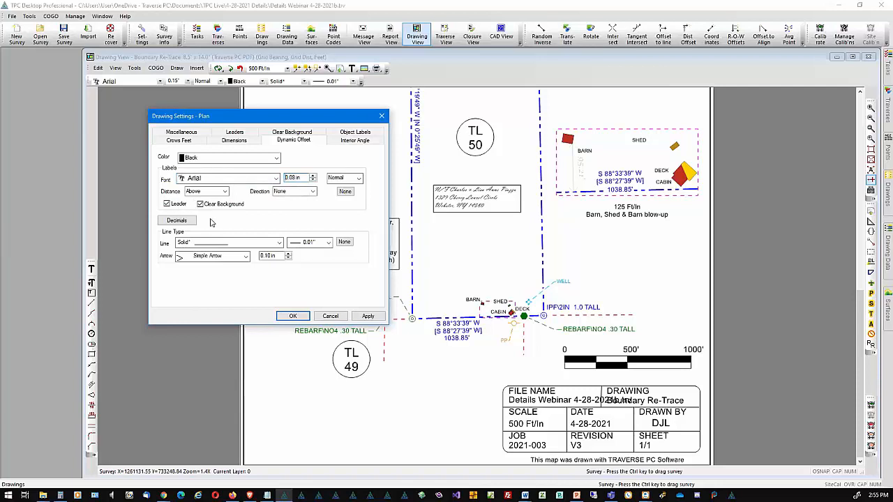
left_click(243, 258)
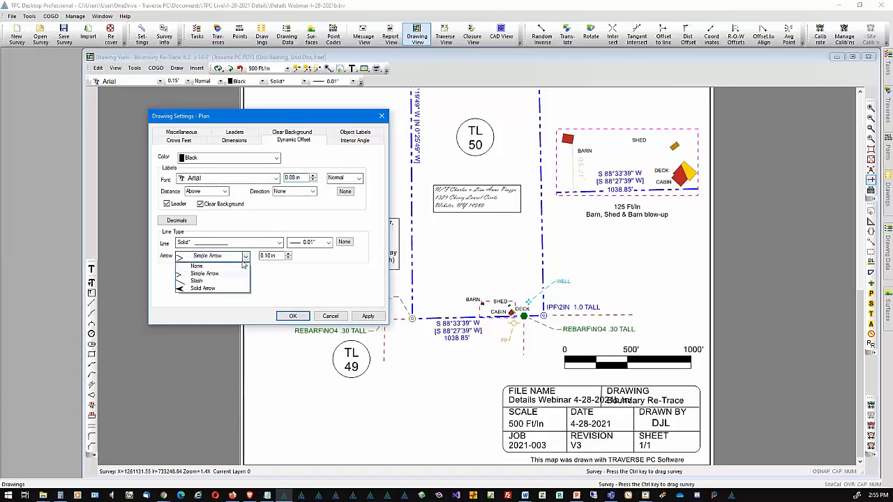
left_click(211, 288)
left_click(293, 316)
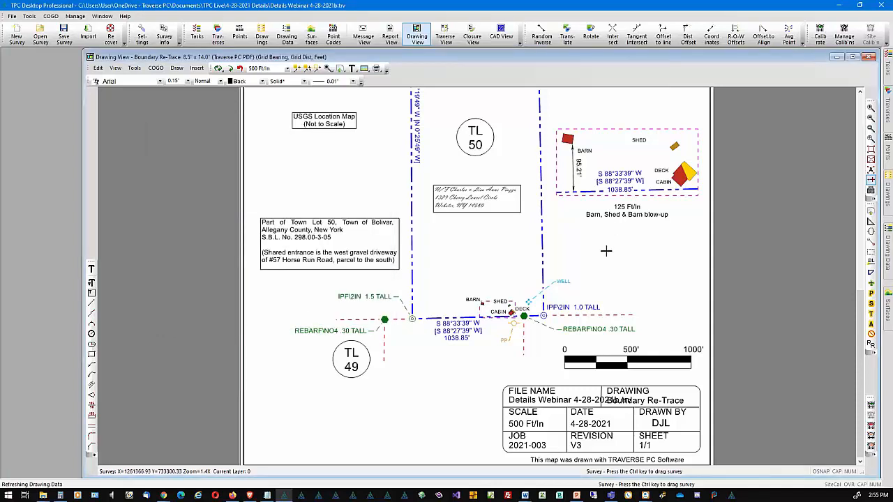
- Move the detail south along the lot's east side and place its scale and "Barn, Shed & Barn blow-up" caption above its boundary
left_click_drag(576, 176, 578, 224)
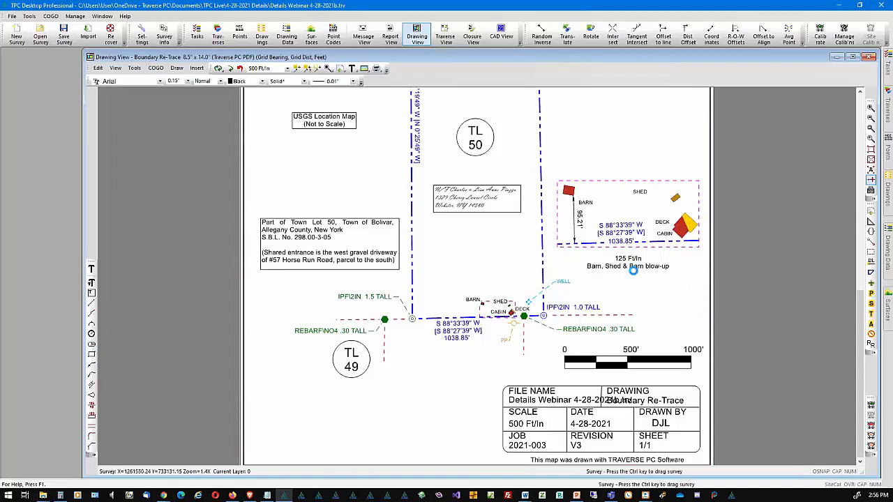
mouse_move(635, 271)
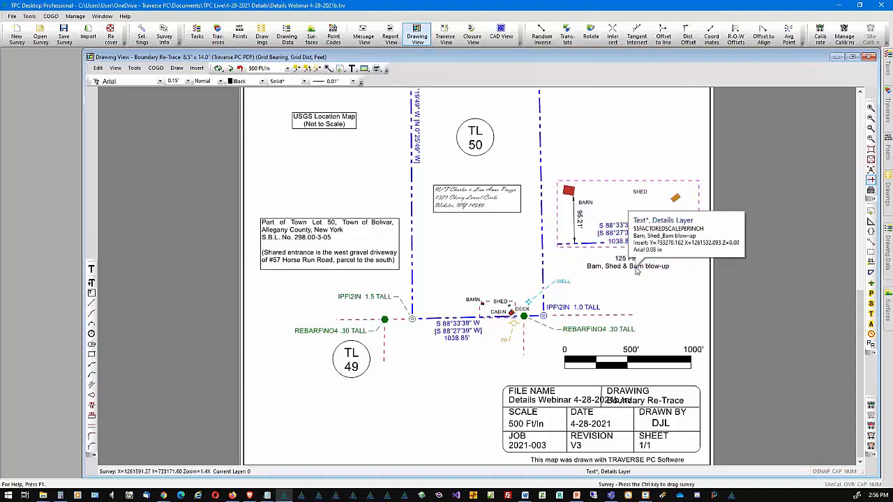
left_click_drag(635, 271, 628, 169)
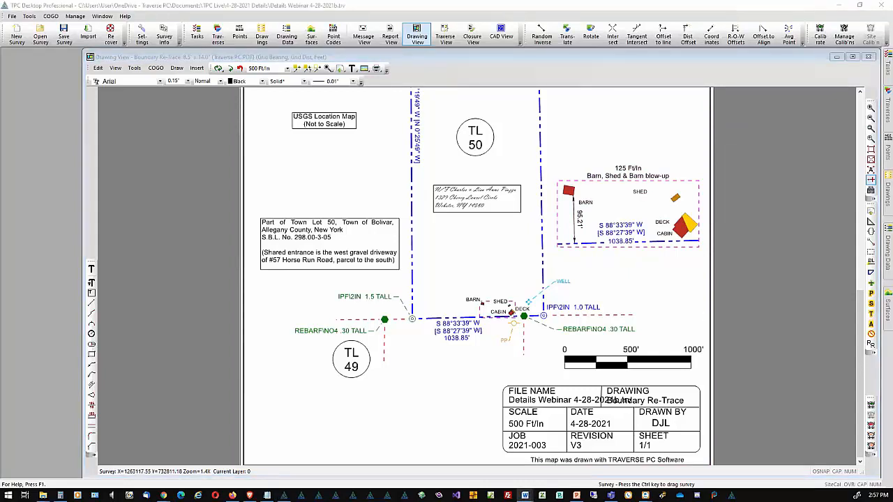
- Move the file name text in the title block west so it clears the drawing name
left_click(655, 382)
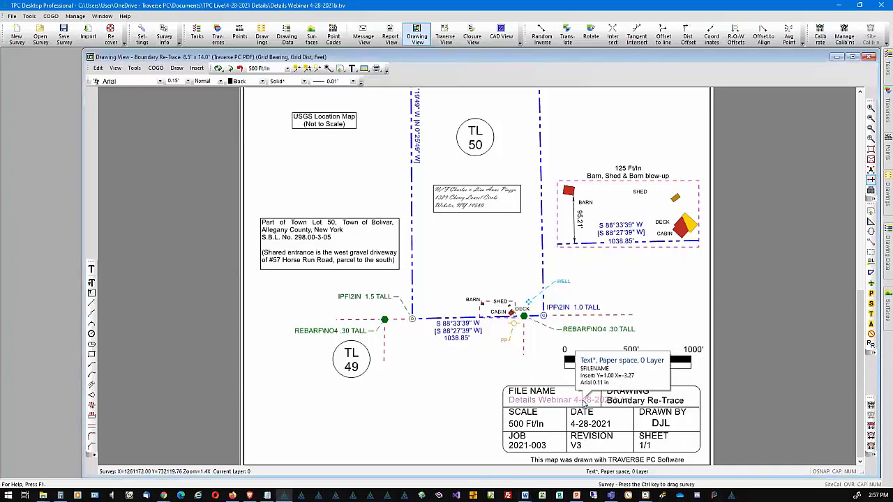
left_click_drag(583, 403, 541, 403)
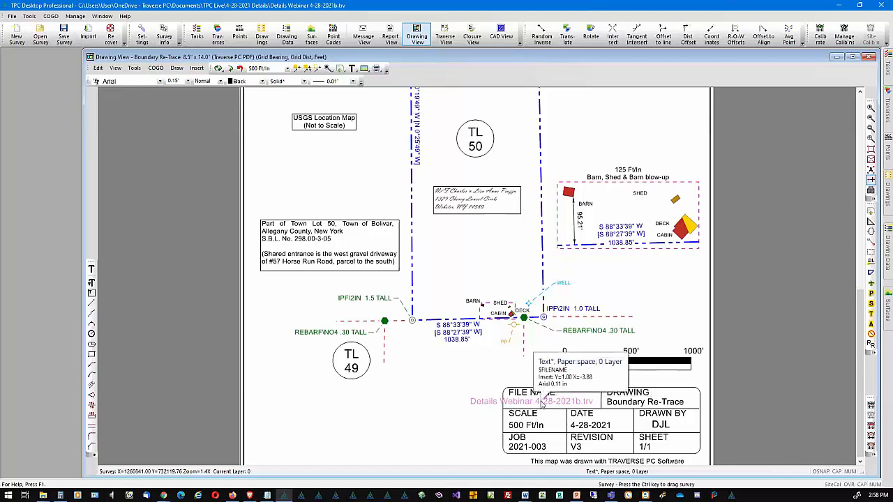
- Switch to CEU.docx in Microsoft Word to view its page, minimize it and return to the TPC Desktop drawing
key("alt+Tab")
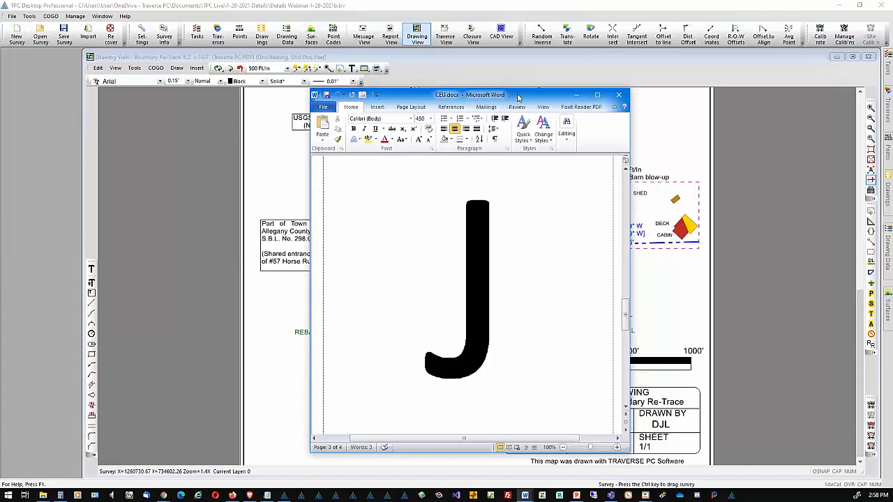
left_click(576, 94)
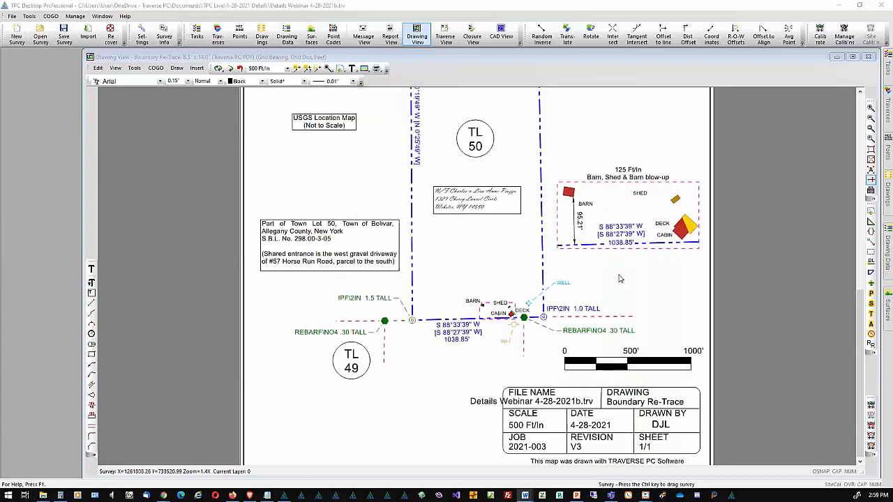
left_click(654, 291)
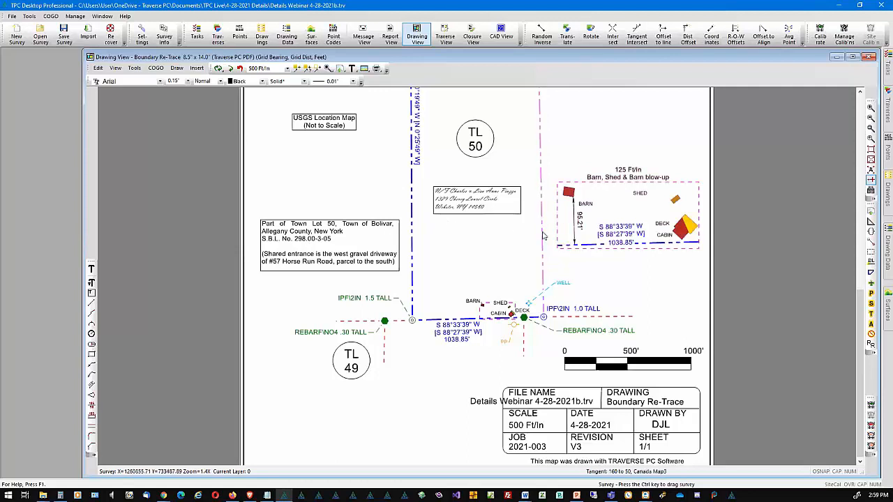
- Review the Dynamic Offset and Miscellaneous drawing settings, and close them without changes
right_click(282, 148)
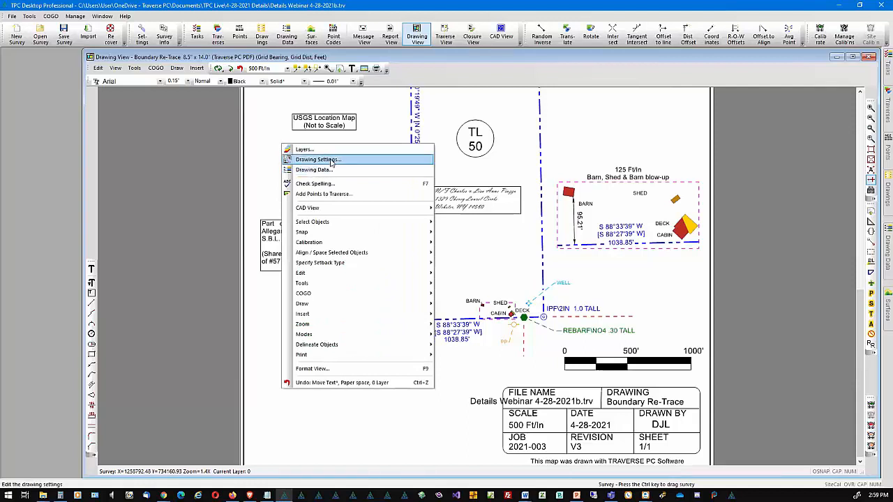
left_click(132, 69)
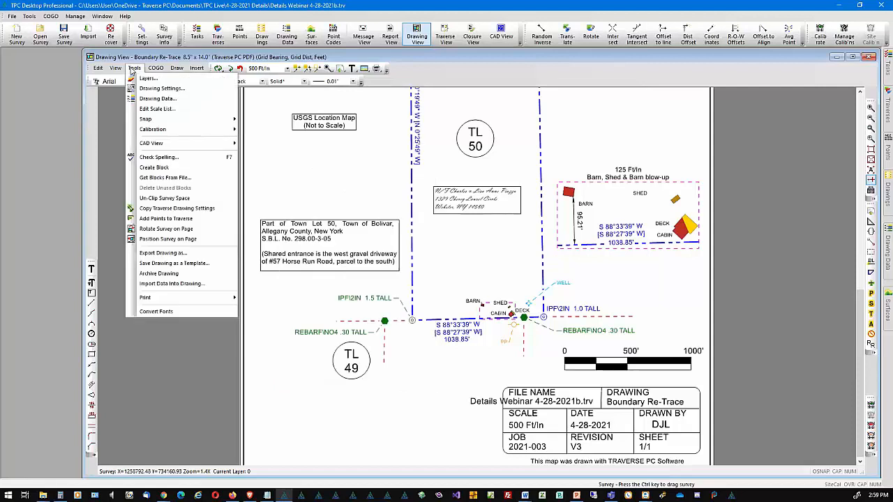
left_click(154, 89)
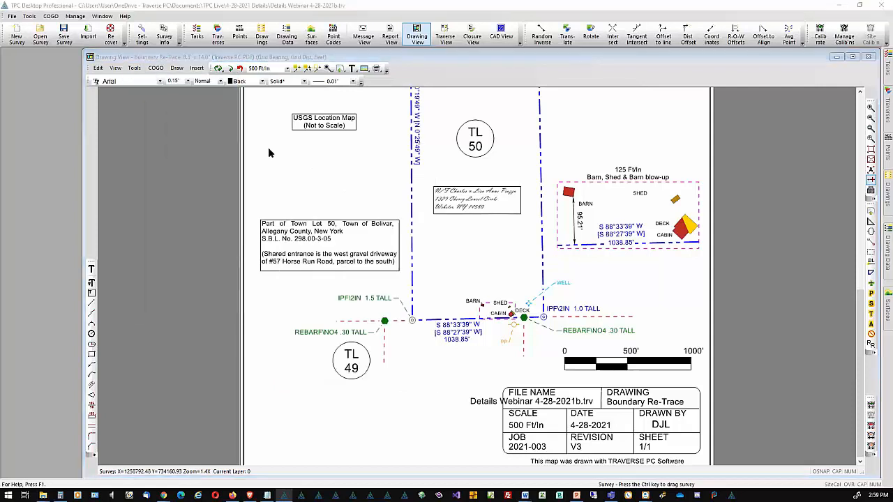
left_click_drag(201, 126, 429, 137)
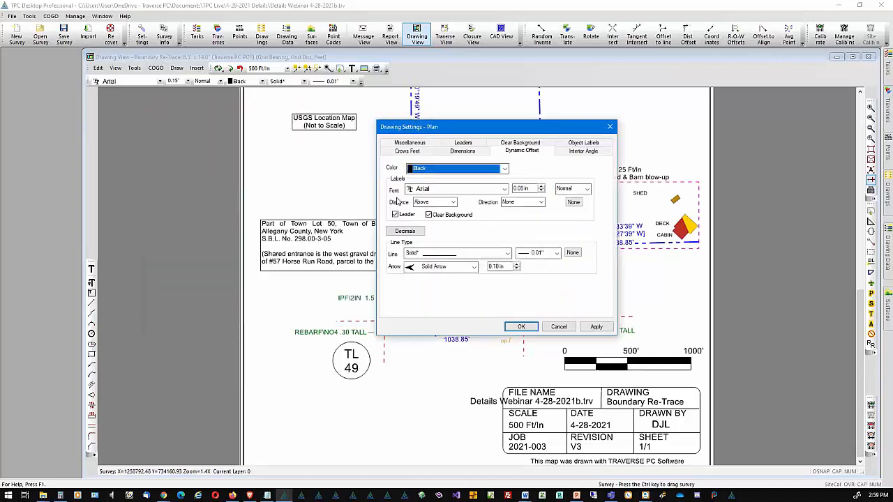
left_click(410, 143)
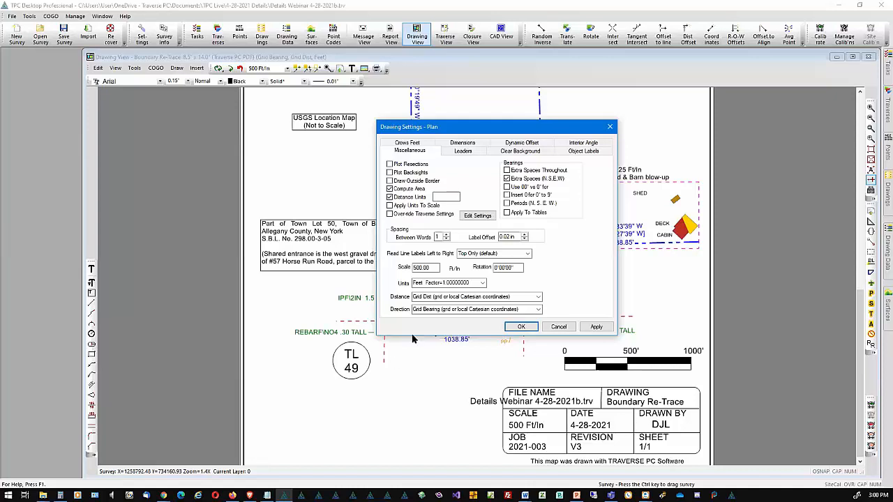
left_click(560, 327)
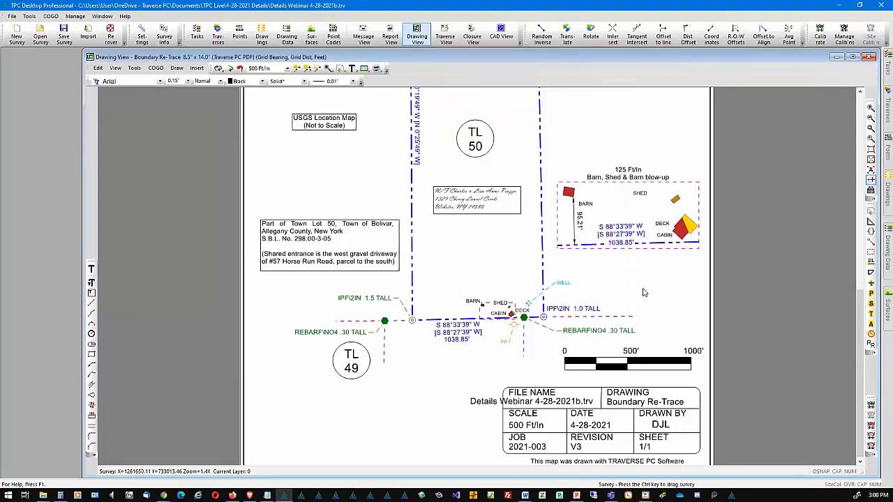
- Create a Plan View drawing named Drawing14 from the Landowners-exhibit-2 template variant that carries a person's name
left_click(879, 198)
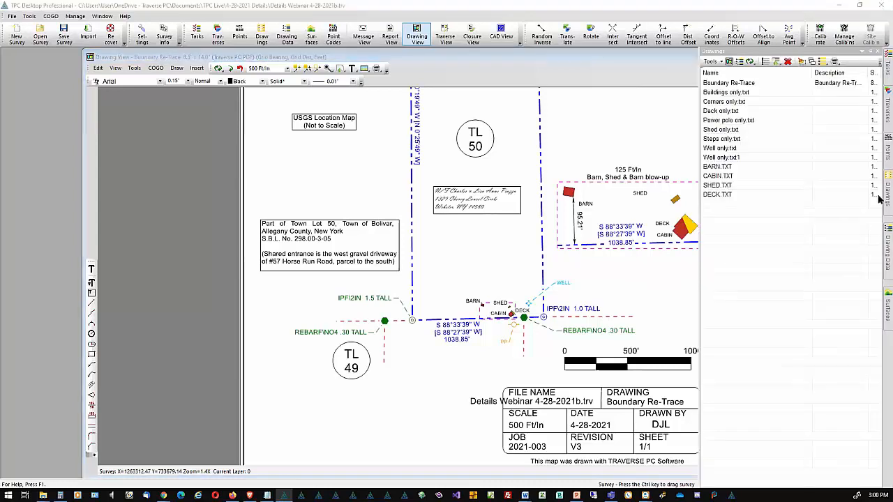
double_click(774, 278)
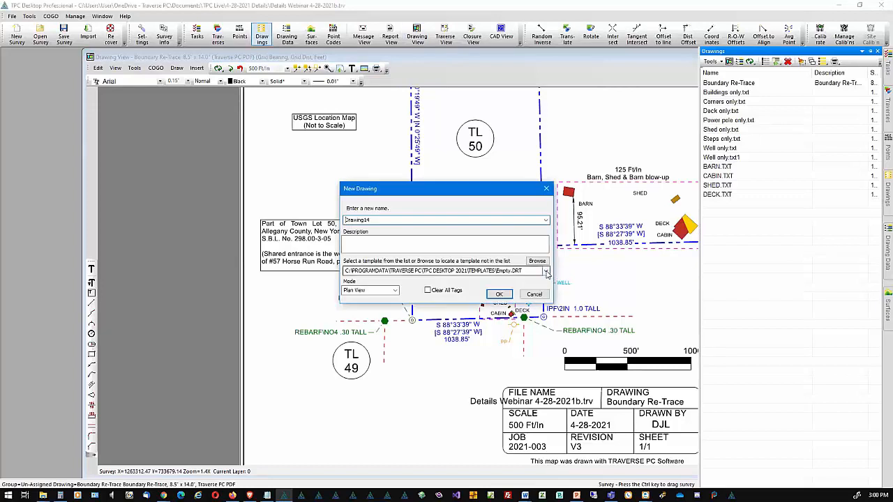
left_click(546, 271)
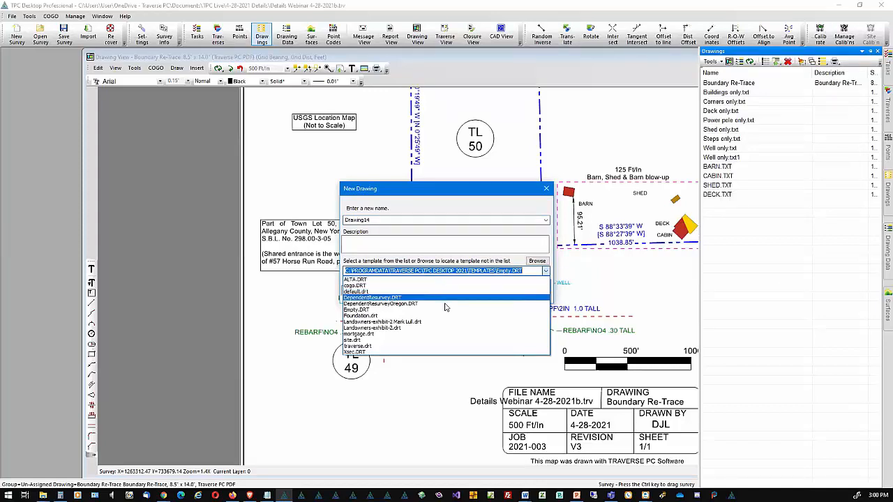
left_click(411, 323)
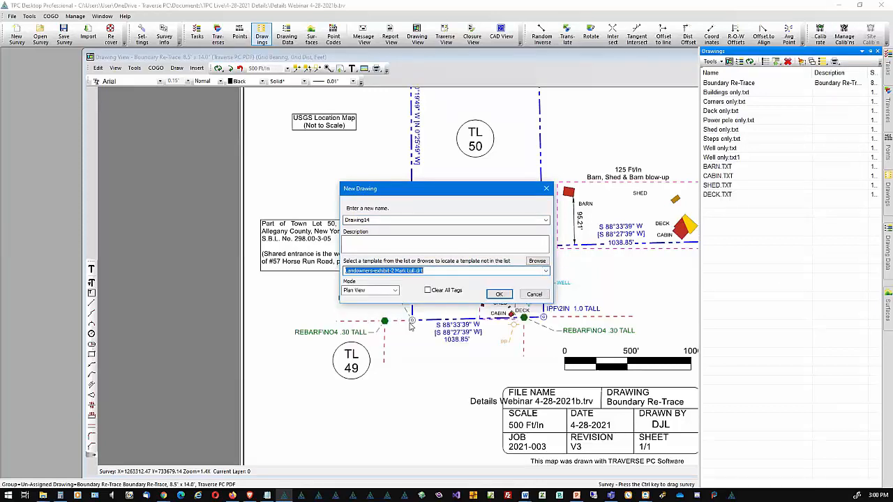
left_click(499, 295)
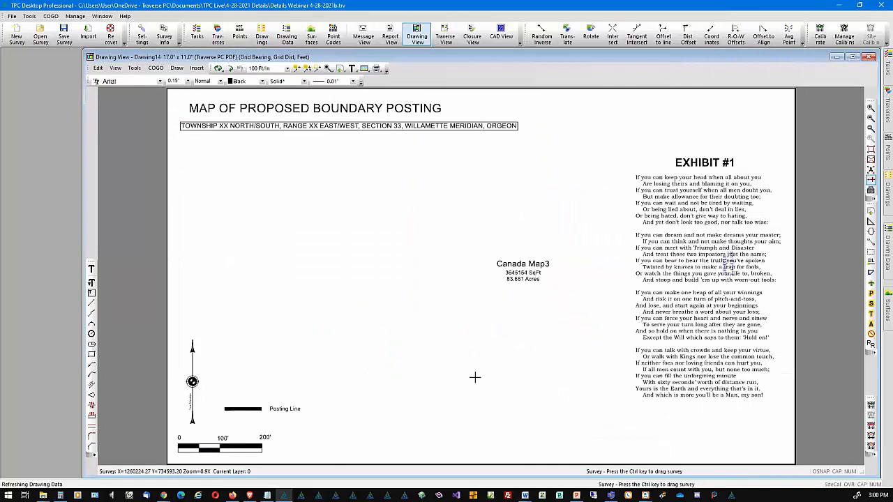
- Turn off all the imported traverses, from Canada Map3 through DECK, so none are drawn in Drawing14
left_click(886, 112)
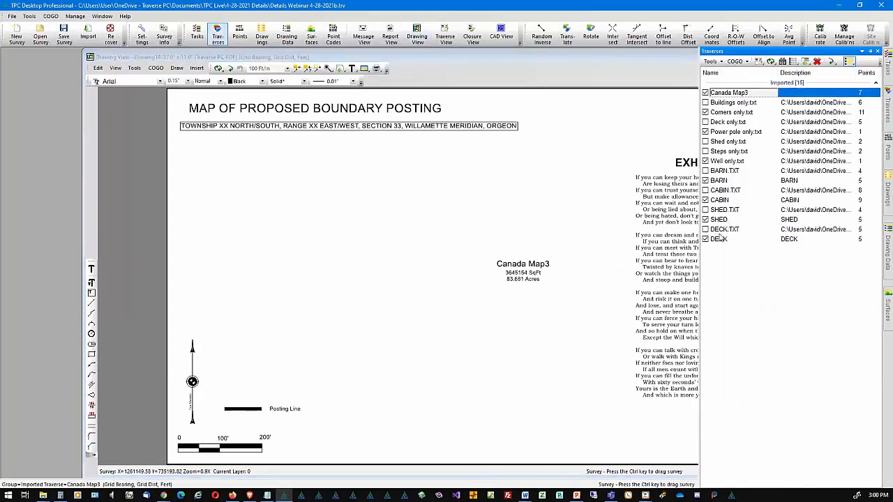
left_click(718, 238, "shift")
left_click(705, 238)
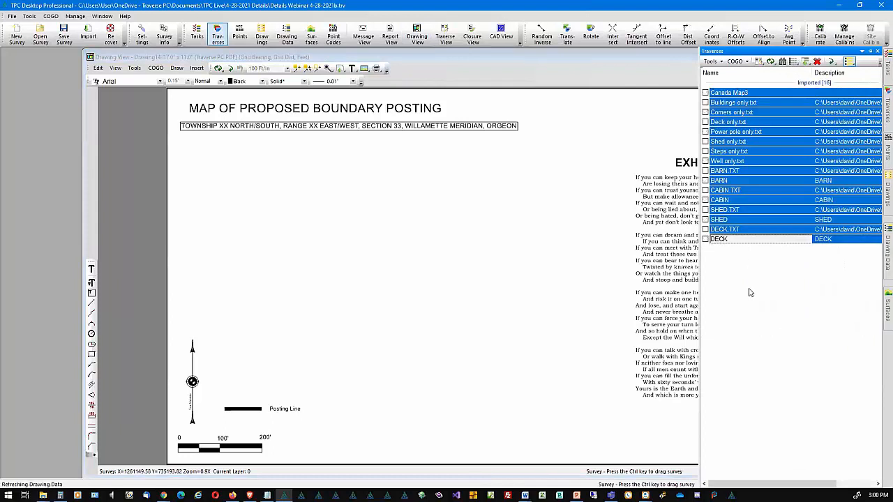
left_click(493, 321)
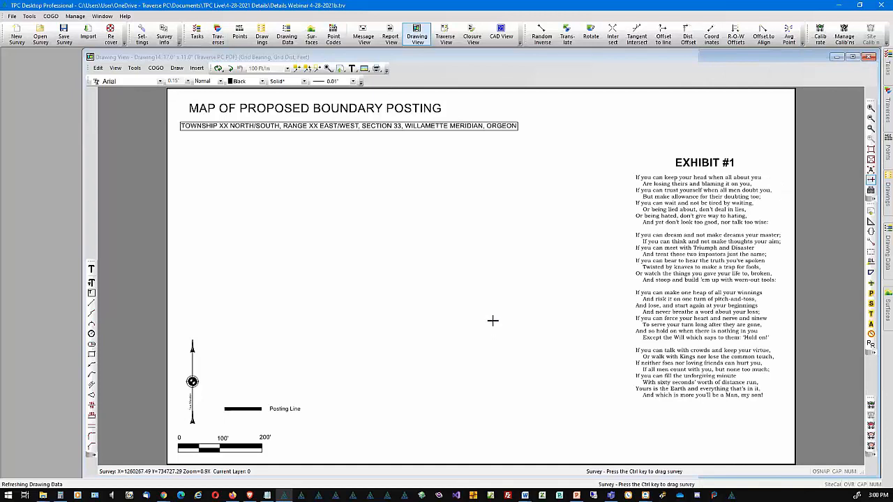
- In the drawing settings, give leaders a Solid line and a Solid Arrow, with the automatic leader option set to Edge
right_click(451, 234)
left_click(481, 250)
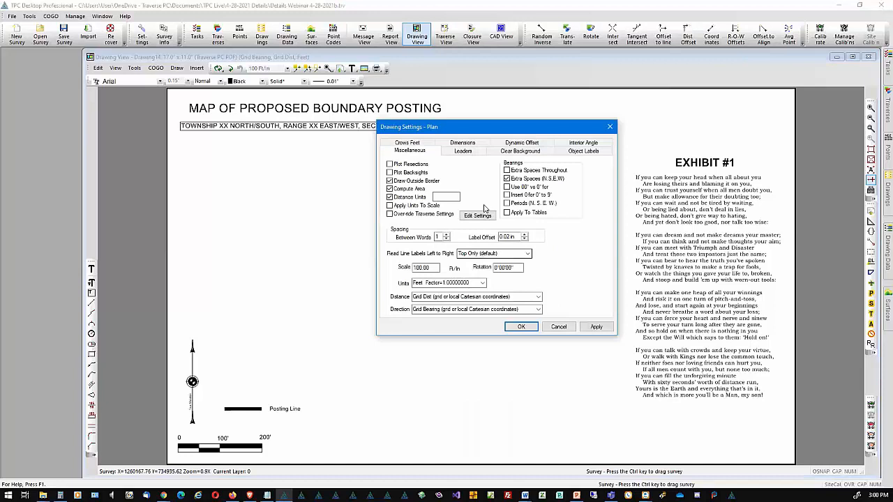
left_click(468, 152)
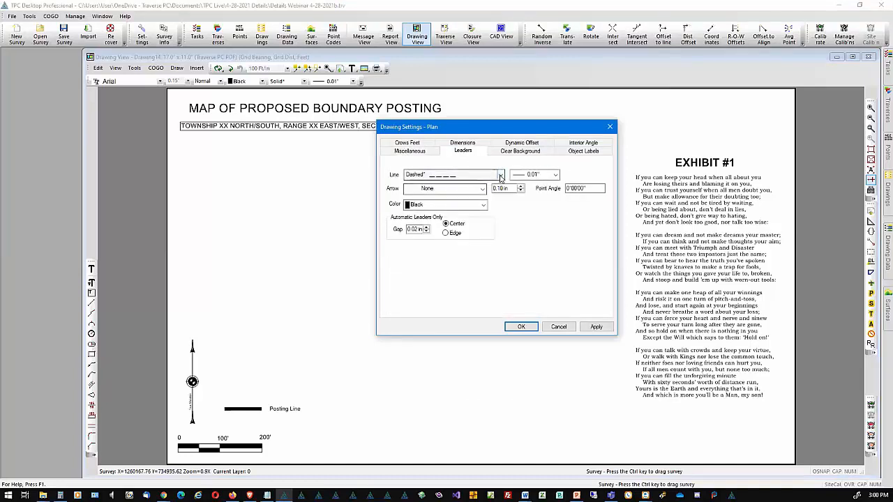
left_click(481, 176)
key("s")
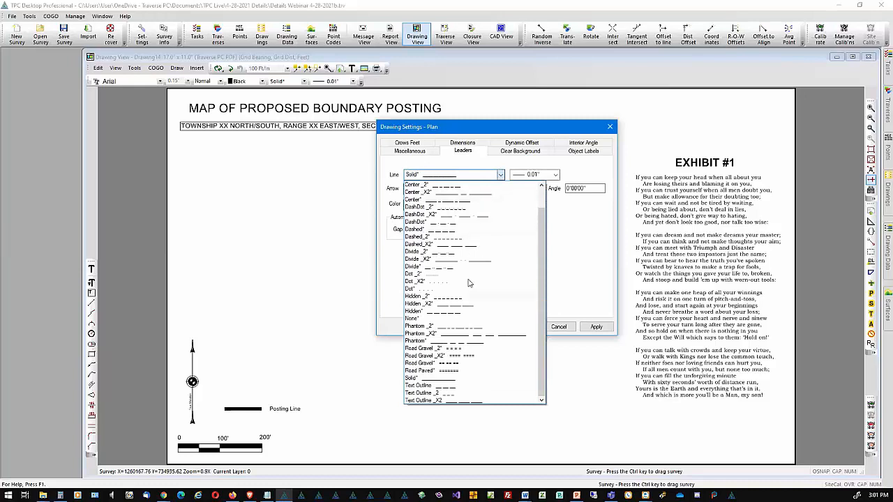
left_click(449, 379)
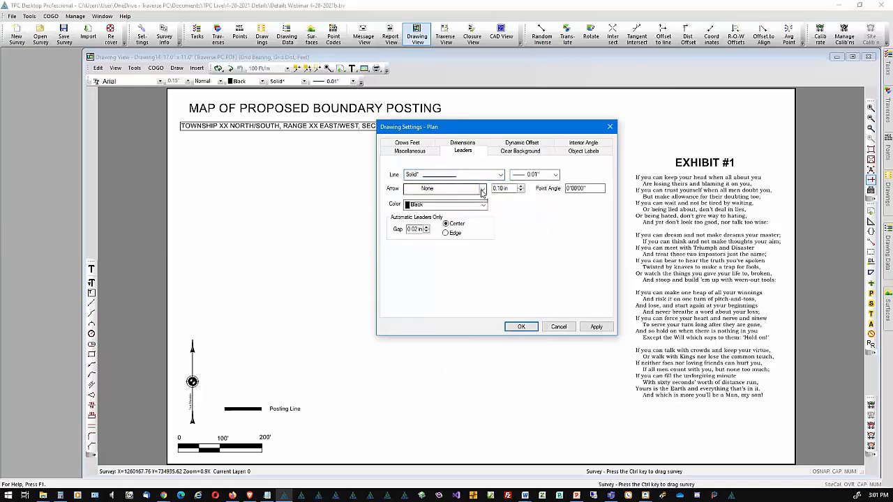
left_click(446, 189)
left_click(447, 221)
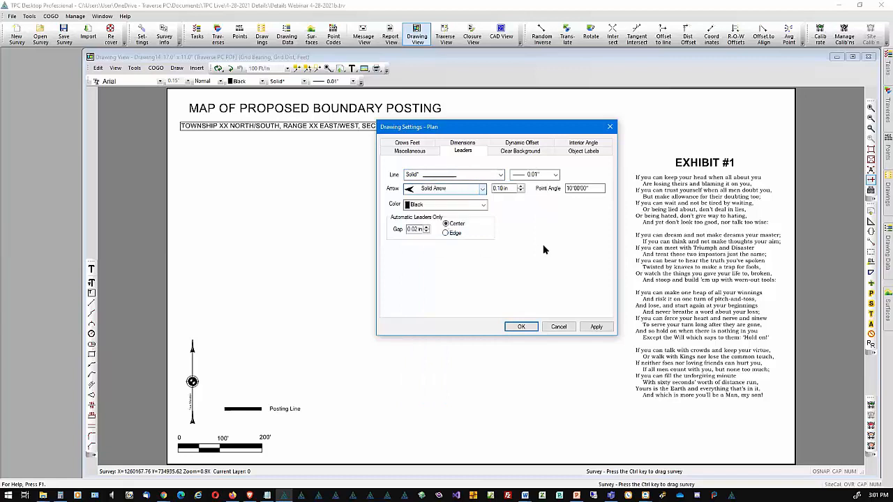
left_click(446, 233)
- Toggle background clearing for All Survey Space Text and set the object label font to Arial
left_click(533, 153)
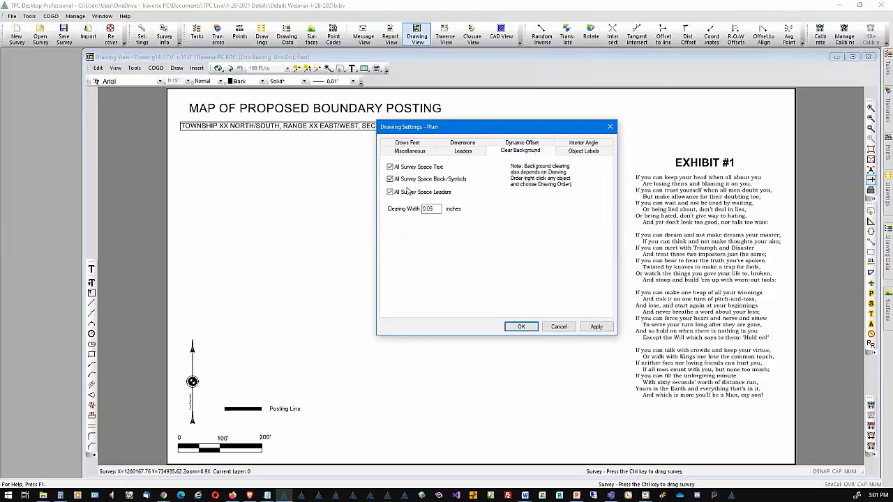
left_click(391, 167)
left_click(596, 151)
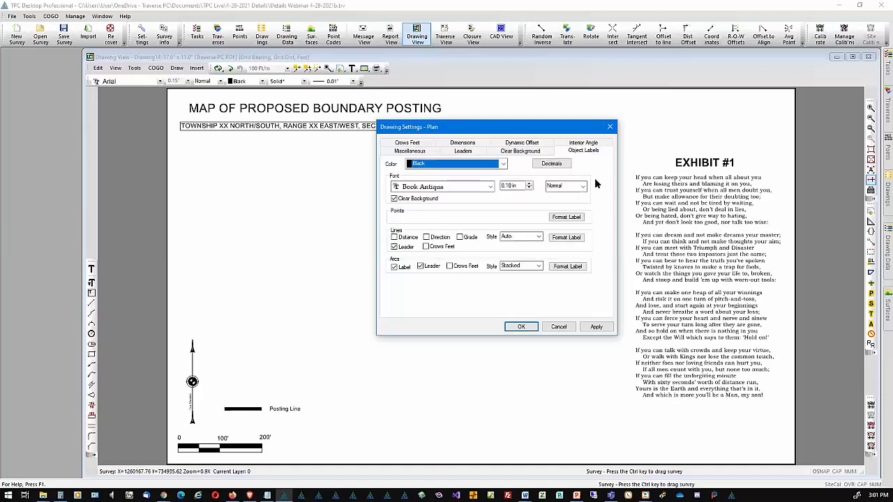
left_click(492, 187)
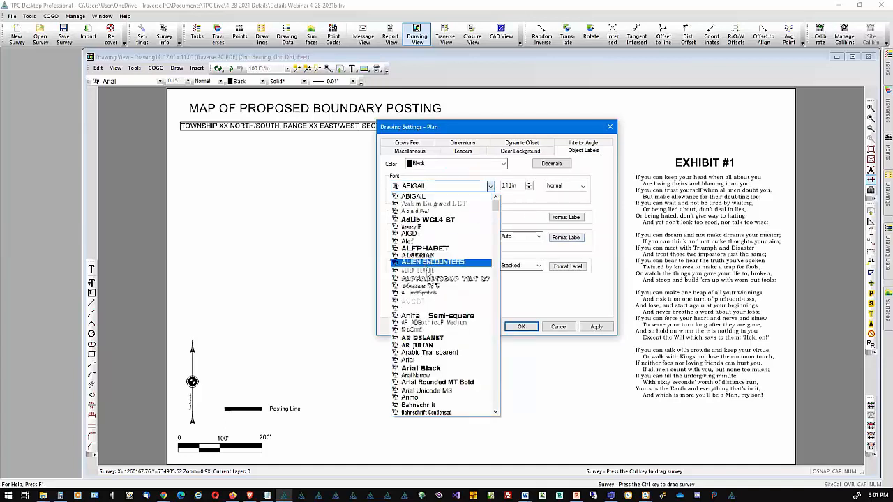
left_click(411, 360)
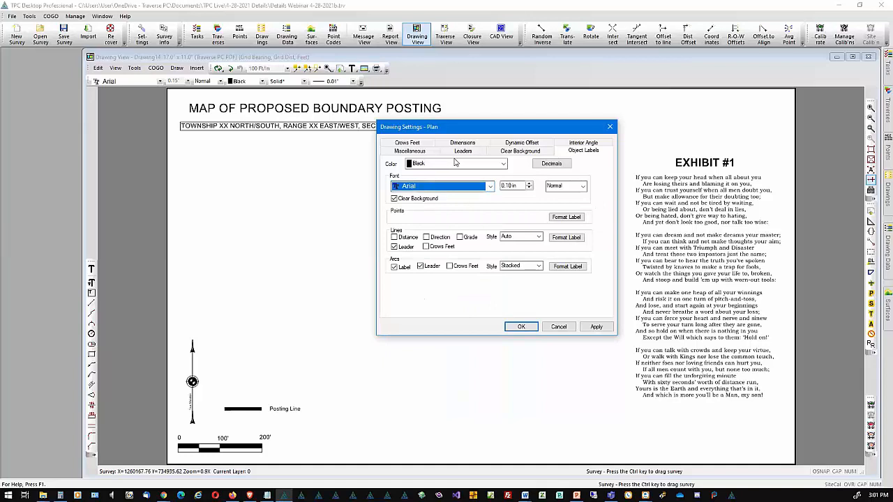
- Review the Crows Feet, Dimensions, Dynamic Offset and Interior Angle settings, and accept the drawing settings
left_click(418, 144)
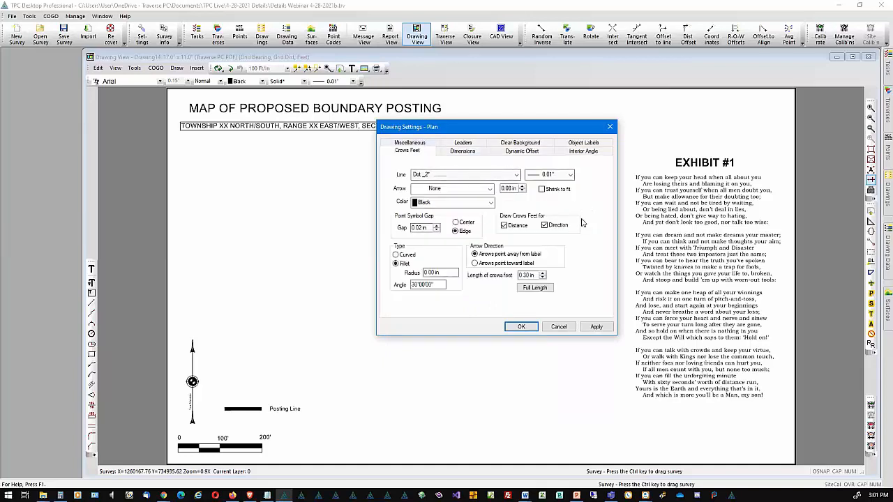
left_click(475, 155)
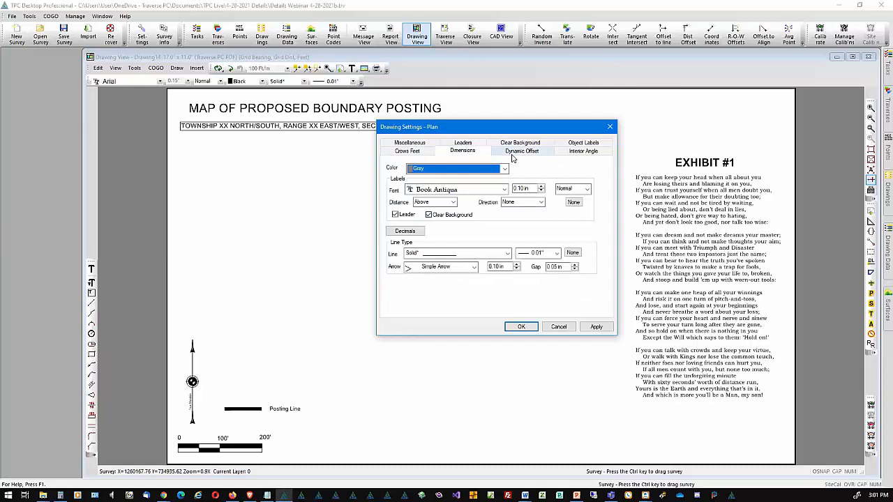
left_click(546, 157)
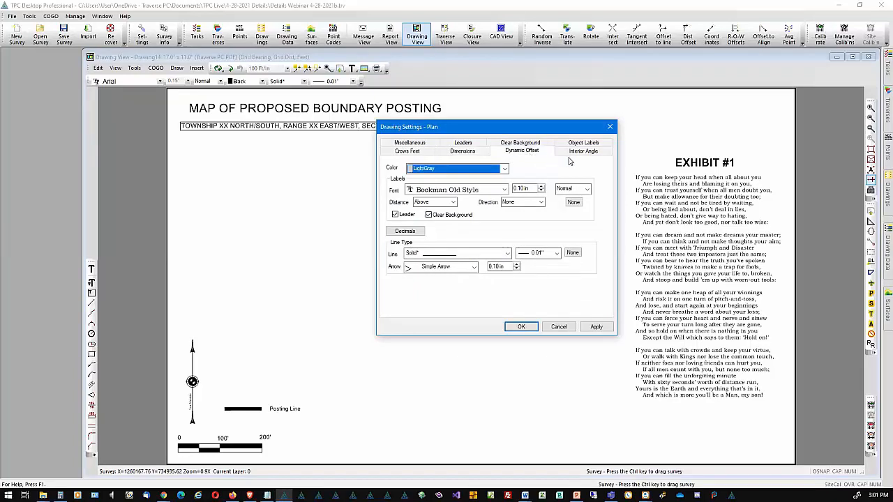
left_click(597, 154)
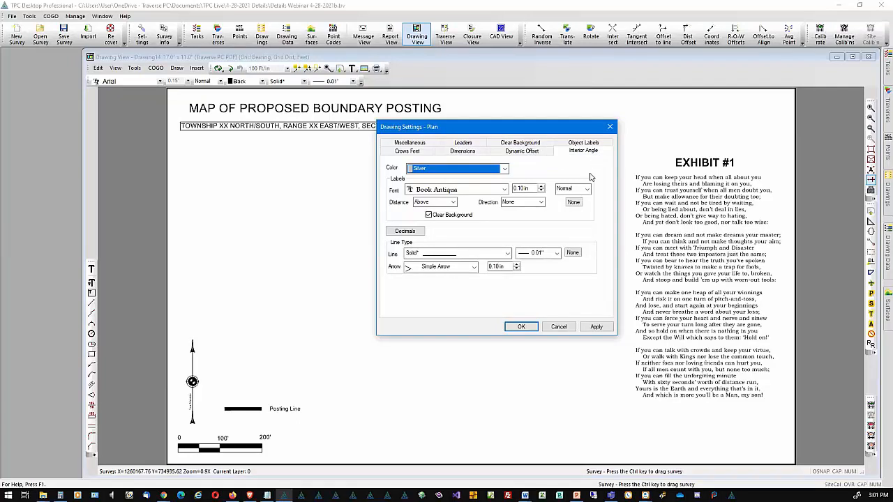
left_click(529, 326)
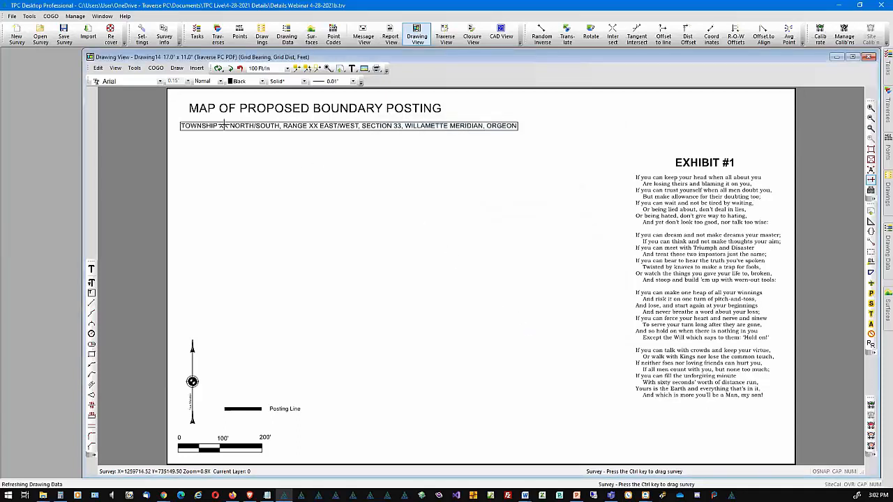
- Save the drawing as a template, replacing the Landowners-exhibit-2 variant that carries a person's name, and switch to Microsoft Word
left_click(134, 68)
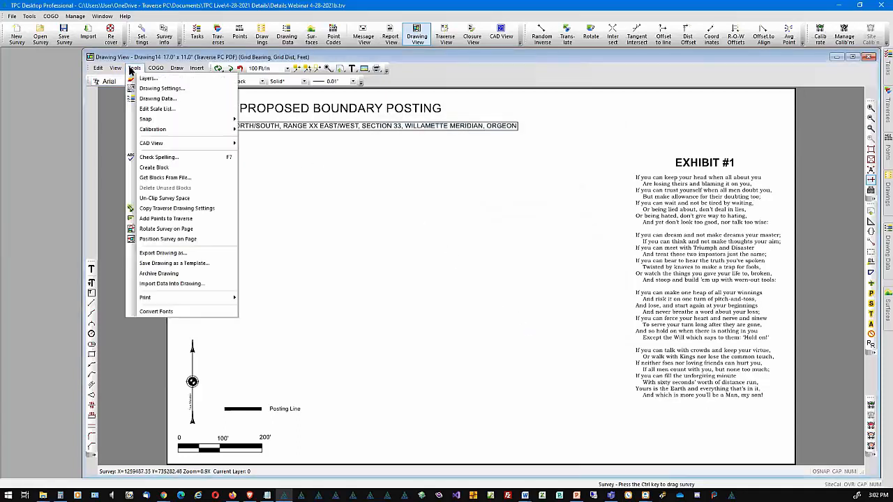
left_click(194, 264)
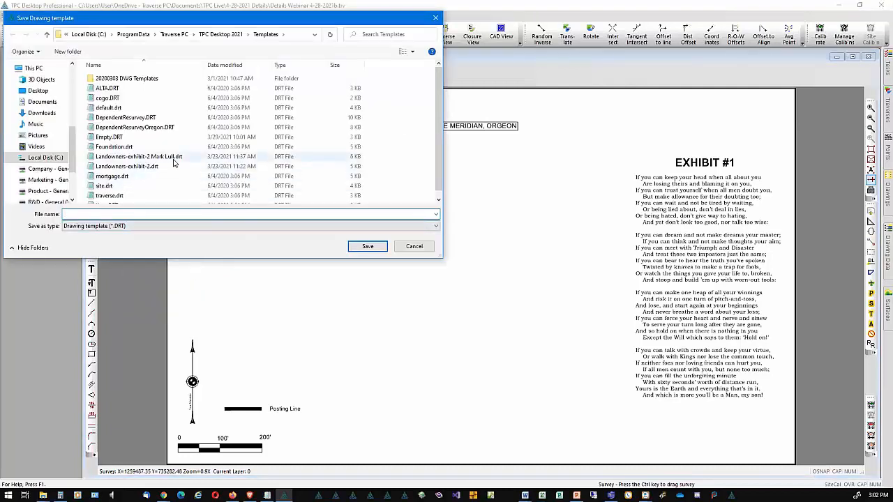
double_click(175, 157)
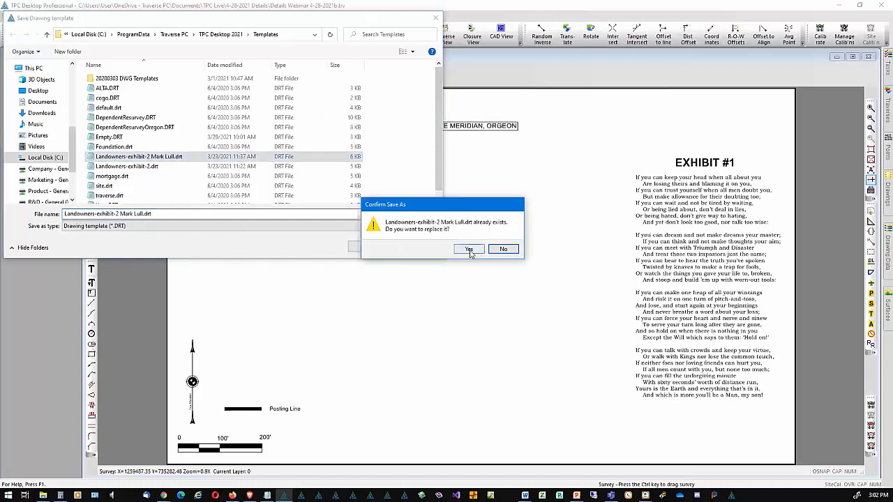
left_click(469, 249)
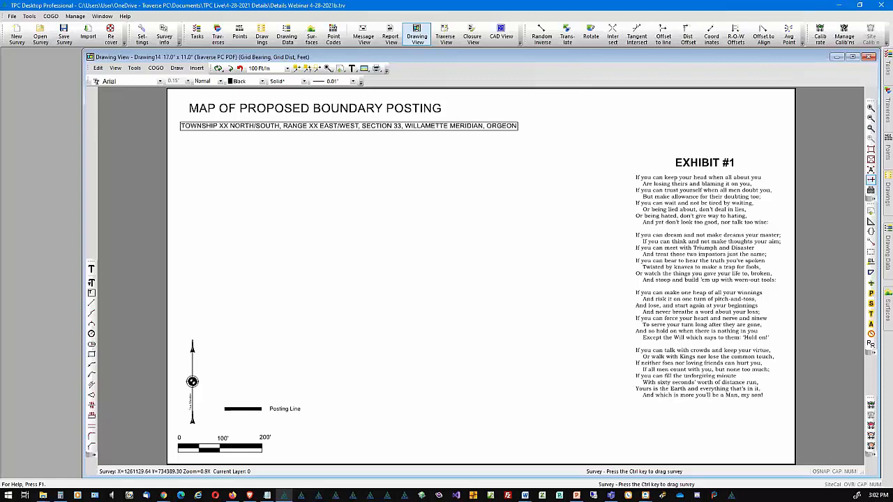
left_click(525, 495)
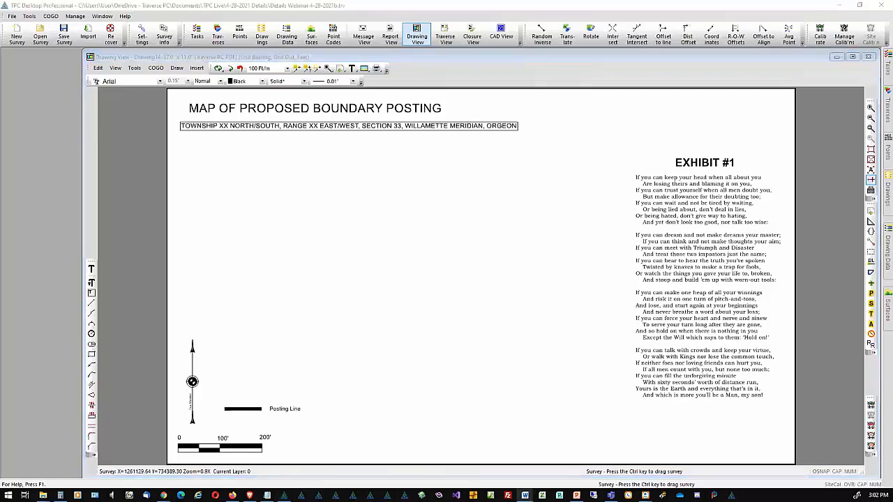